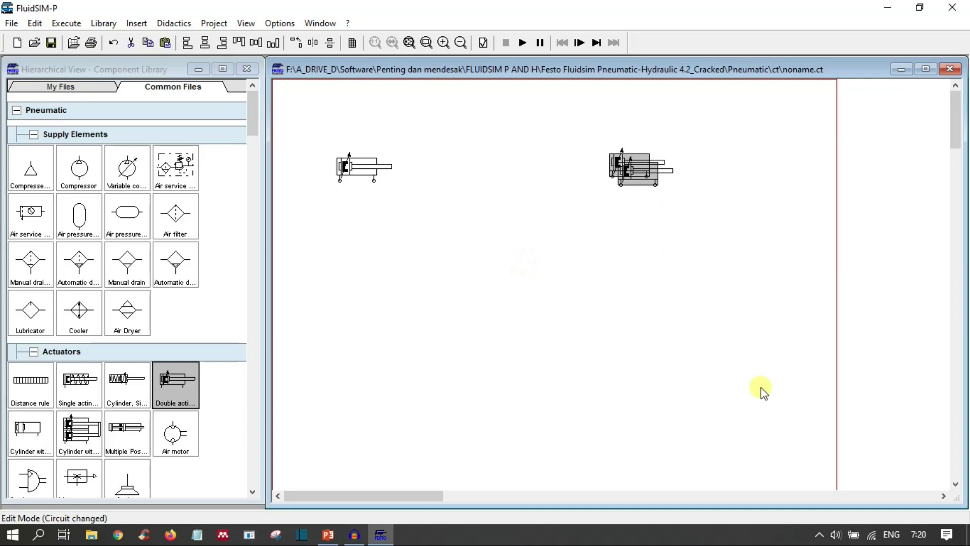
Shift the two overlapping double acting cylinders together toward the first cylinder, near the middle of the sheet.
{"action": "key", "text": "Left"}
{"action": "key", "text": "Left"}
{"action": "key", "text": "Left"}
{"action": "key", "text": "Left"}
{"action": "key", "text": "Left"}
{"action": "key", "text": "Left"}
{"action": "key", "text": "Left"}
{"action": "key", "text": "Left"}
{"action": "key", "text": "Left"}
{"action": "key", "text": "Left"}
{"action": "key", "text": "Left"}
{"action": "key", "text": "Left"}
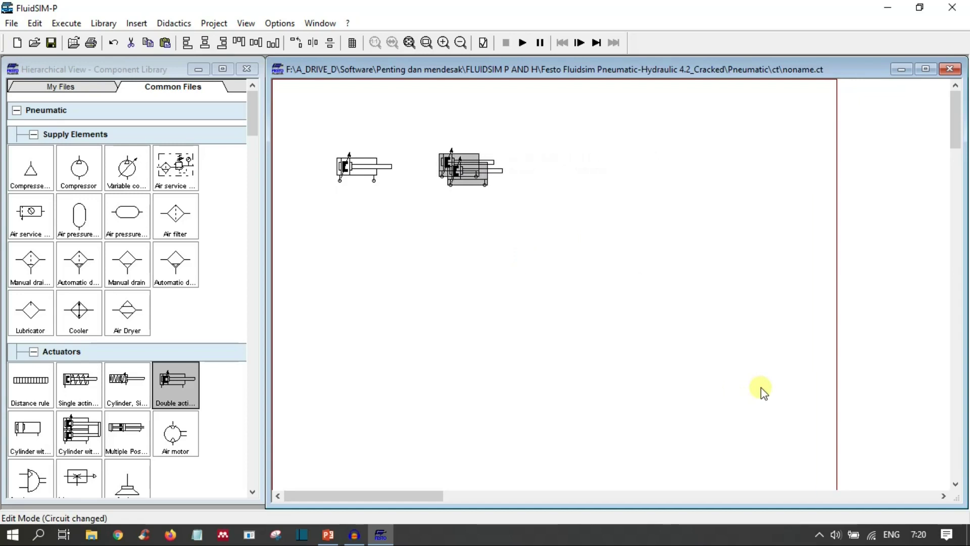
{"action": "key", "text": "Right"}
{"action": "key", "text": "Right"}
{"action": "key", "text": "Right"}
{"action": "key", "text": "Right"}
{"action": "key", "text": "Right"}
{"action": "key", "text": "Right"}
{"action": "key", "text": "Right"}
{"action": "key", "text": "Right"}
{"action": "key", "text": "Right"}
{"action": "key", "text": "Right"}
{"action": "key", "text": "Right"}
{"action": "key", "text": "Right"}
{"action": "key", "text": "Right"}
{"action": "key", "text": "Right"}
{"action": "key", "text": "Right"}
{"action": "key", "text": "Right"}
{"action": "key", "text": "Right"}
{"action": "key", "text": "Right"}
{"action": "key", "text": "Right"}
{"action": "key", "text": "Right"}
{"action": "left_click", "coordinate": [676, 275]}
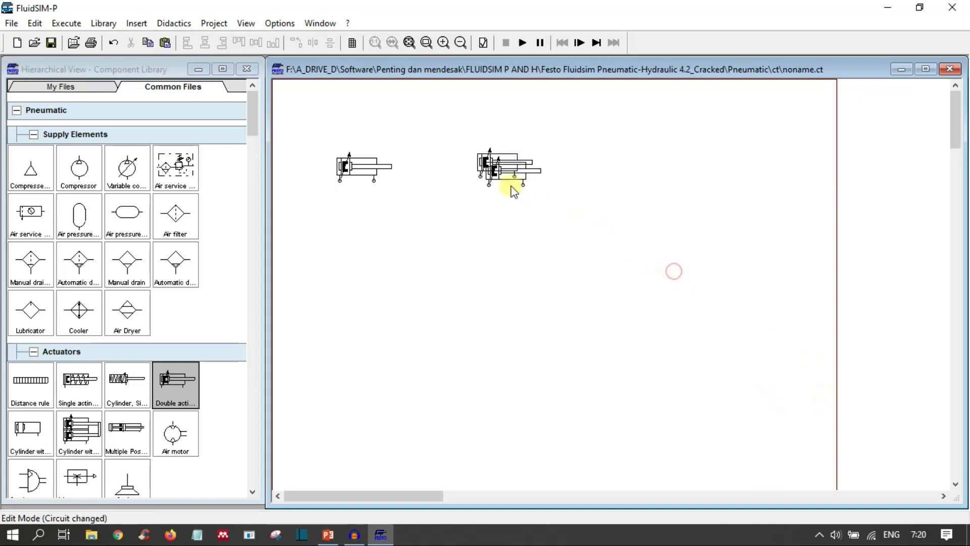
Separate the front cylinder of the overlapping pair by moving it right and slightly up, forming a row of three spaced cylinders.
{"action": "left_click", "coordinate": [500, 180]}
{"action": "key", "text": "Right"}
{"action": "key", "text": "Right"}
{"action": "key", "text": "Right"}
{"action": "key", "text": "Right"}
{"action": "key", "text": "Right"}
{"action": "key", "text": "Right"}
{"action": "key", "text": "Right"}
{"action": "key", "text": "Right"}
{"action": "key", "text": "Right"}
{"action": "key", "text": "Right"}
{"action": "key", "text": "Right"}
{"action": "key", "text": "Right"}
{"action": "key", "text": "Right"}
{"action": "key", "text": "Right"}
{"action": "key", "text": "Right"}
{"action": "key", "text": "Right"}
{"action": "key", "text": "Right"}
{"action": "key", "text": "Right"}
{"action": "key", "text": "Right"}
{"action": "key", "text": "Right"}
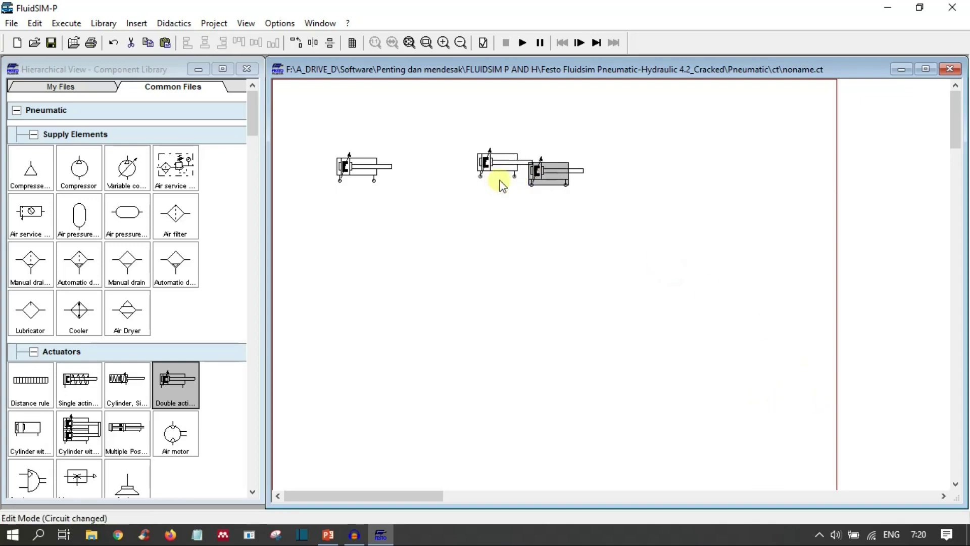
{"action": "key", "text": "Up"}
{"action": "key", "text": "Up"}
{"action": "key", "text": "Up"}
{"action": "key", "text": "Up"}
{"action": "key", "text": "Up"}
{"action": "key", "text": "Up"}
{"action": "key", "text": "Up"}
{"action": "key", "text": "Up"}
{"action": "key", "text": "Up"}
{"action": "key", "text": "Up"}
{"action": "key", "text": "Up"}
{"action": "key", "text": "Up"}
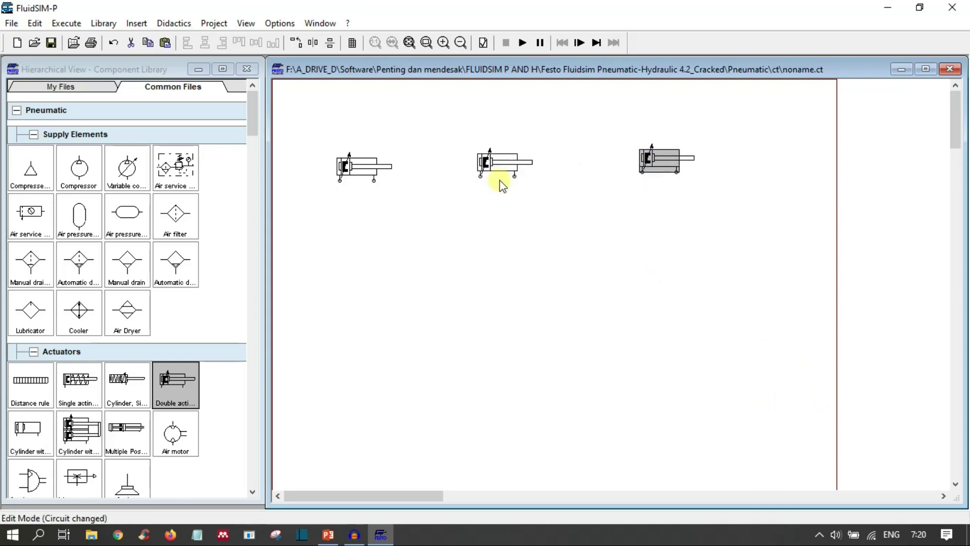
{"action": "left_click", "coordinate": [501, 241]}
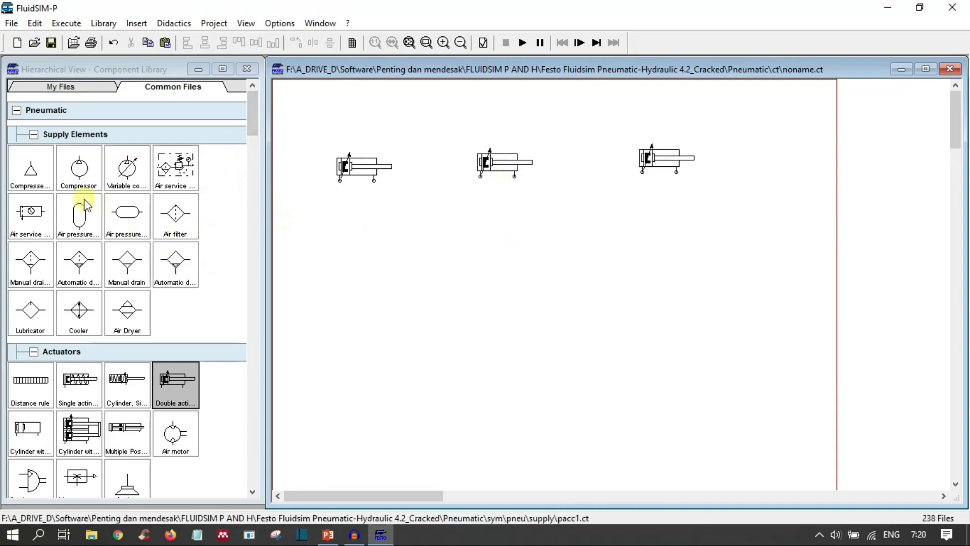
Place a distance rule above each of the three double acting cylinders.
{"action": "left_click", "coordinate": [39, 392]}
{"action": "left_click_drag", "start_coordinate": [38, 392], "coordinate": [362, 143]}
{"action": "left_click_drag", "start_coordinate": [37, 377], "coordinate": [498, 136]}
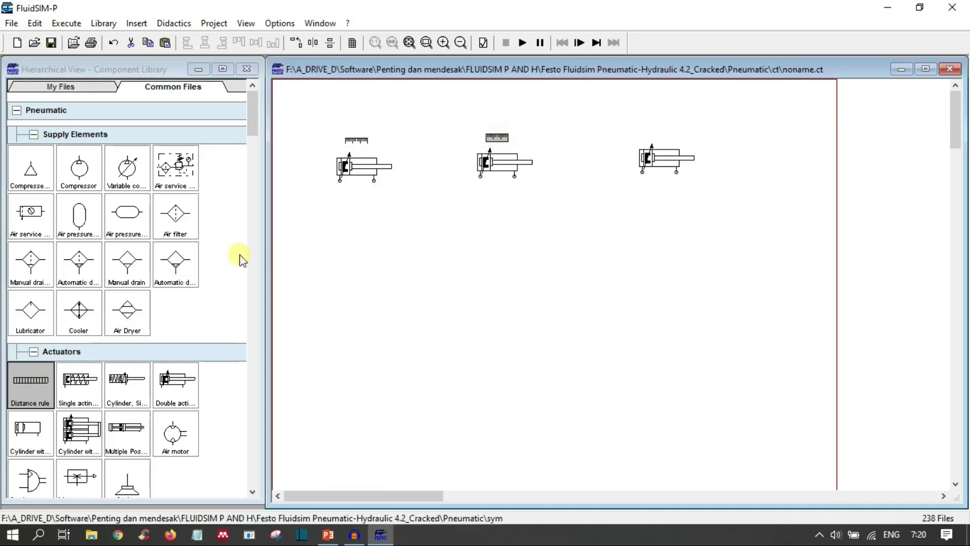
{"action": "left_click_drag", "start_coordinate": [32, 375], "coordinate": [659, 132]}
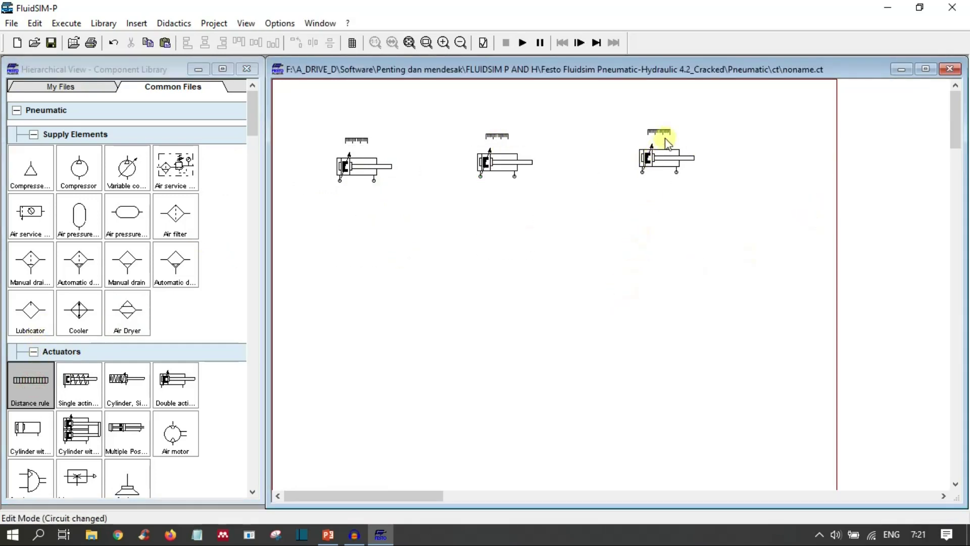
Move the three distance rules right and slightly down so each sits just above the end of its cylinder's piston rod.
{"action": "left_click_drag", "start_coordinate": [364, 146], "coordinate": [409, 152]}
{"action": "left_click_drag", "start_coordinate": [504, 136], "coordinate": [553, 143]}
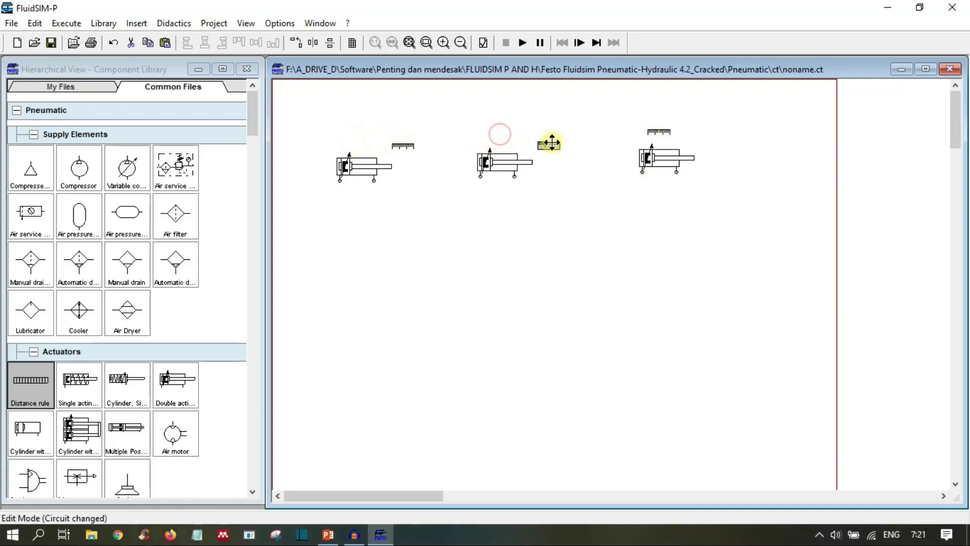
{"action": "left_click_drag", "start_coordinate": [646, 137], "coordinate": [694, 142]}
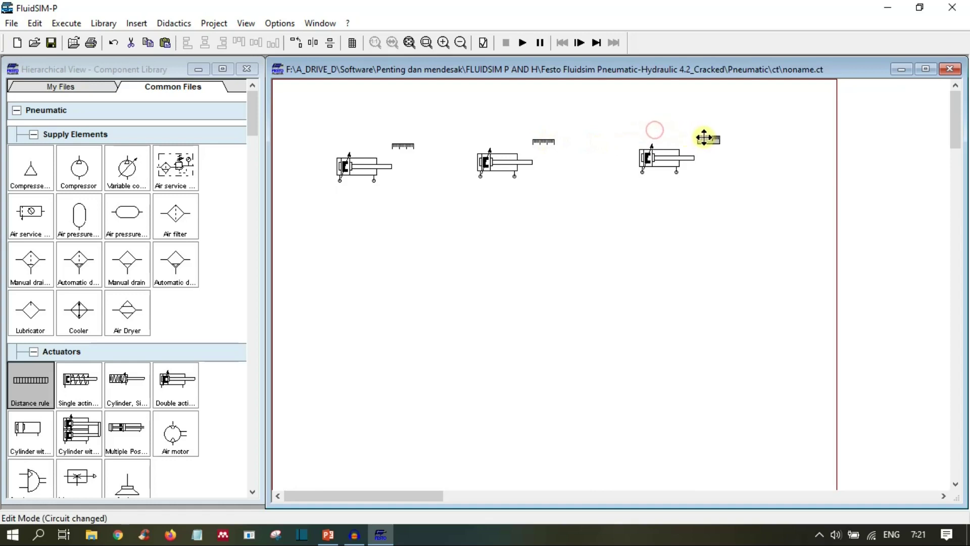
{"action": "left_click", "coordinate": [705, 235]}
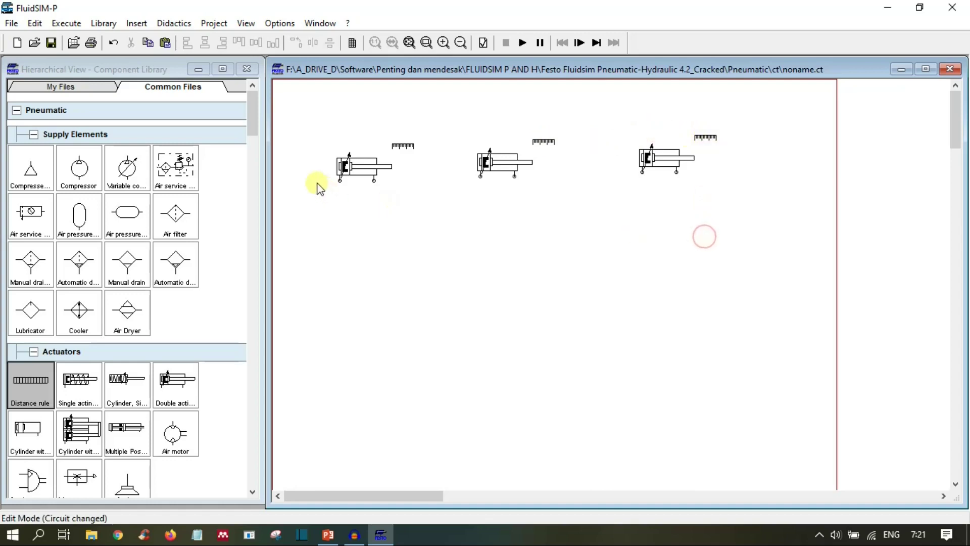
Add the title text "Siklus Silinder : A+B-C+A-B+C-" centred above the row of cylinders.
{"action": "scroll", "coordinate": [194, 301], "scroll_direction": "down", "scroll_amount": 5}
{"action": "scroll", "coordinate": [191, 298], "scroll_direction": "up", "scroll_amount": 3}
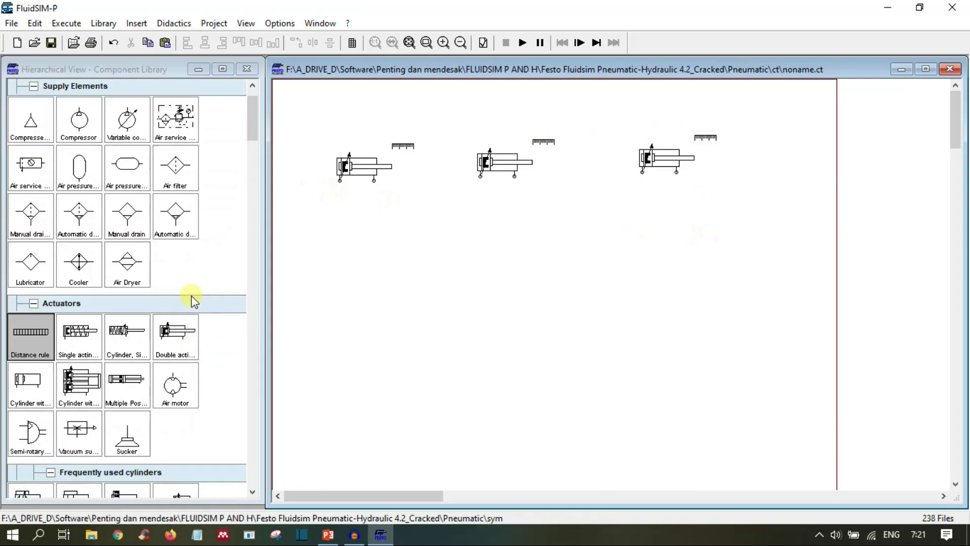
{"action": "scroll", "coordinate": [195, 310], "scroll_direction": "down", "scroll_amount": 15}
{"action": "scroll", "coordinate": [200, 333], "scroll_direction": "down", "scroll_amount": 10}
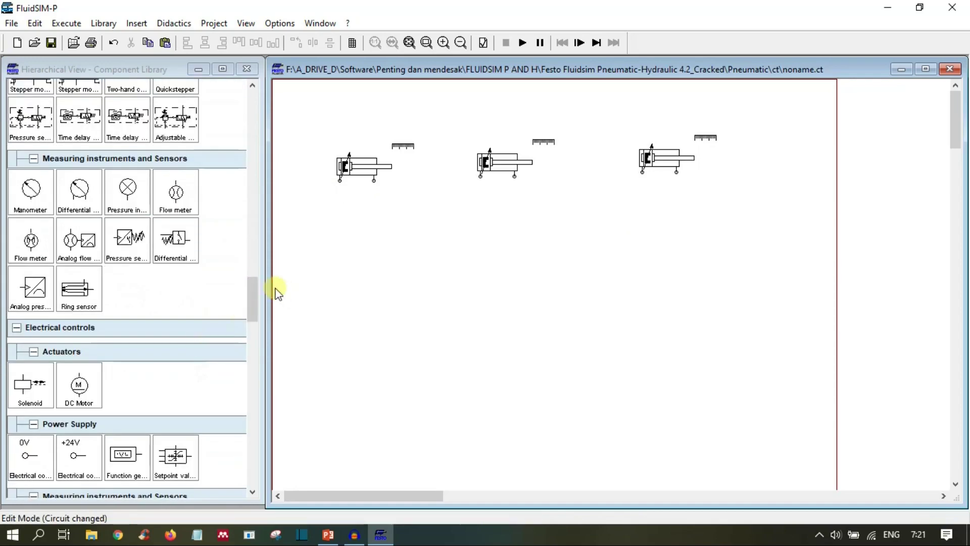
{"action": "left_click_drag", "start_coordinate": [254, 291], "coordinate": [254, 477]}
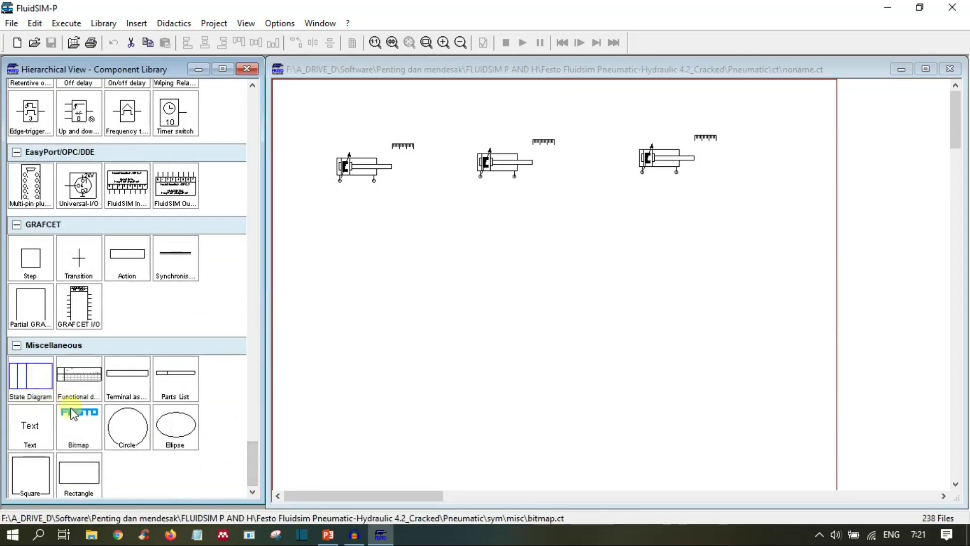
{"action": "left_click_drag", "start_coordinate": [31, 425], "coordinate": [503, 99]}
{"action": "double_click", "coordinate": [503, 99]}
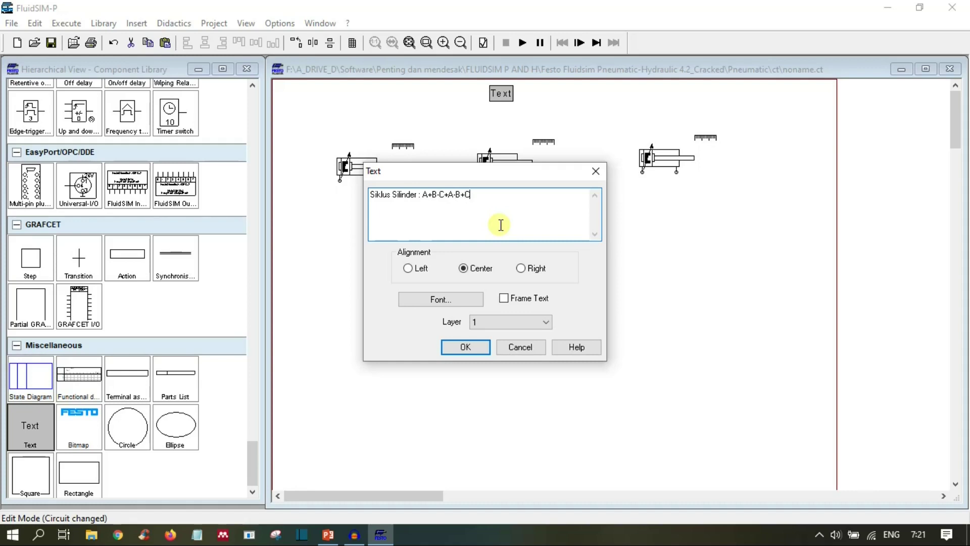
{"action": "left_click", "coordinate": [471, 349]}
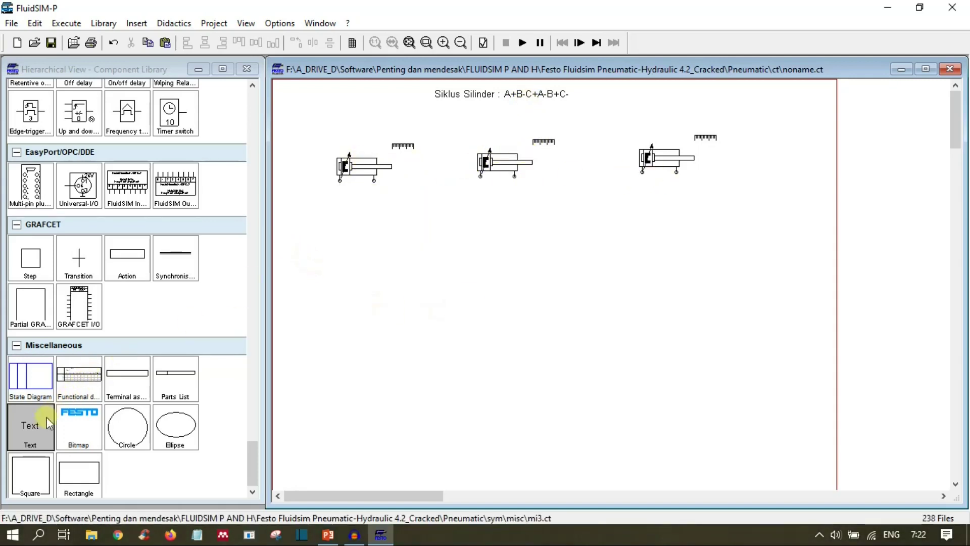
Add a text label "SILINDER A" above the first cylinder.
{"action": "left_click_drag", "start_coordinate": [30, 426], "coordinate": [347, 110]}
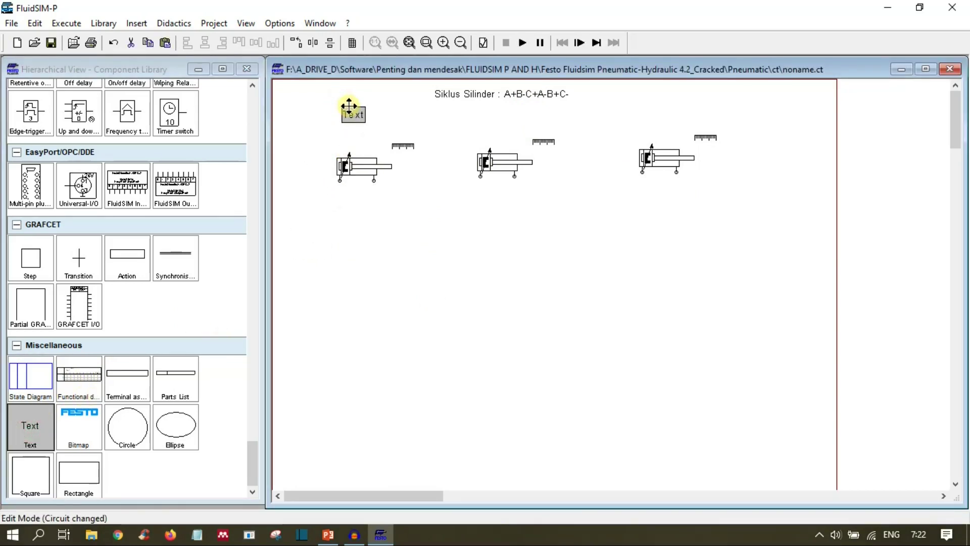
{"action": "double_click", "coordinate": [350, 110]}
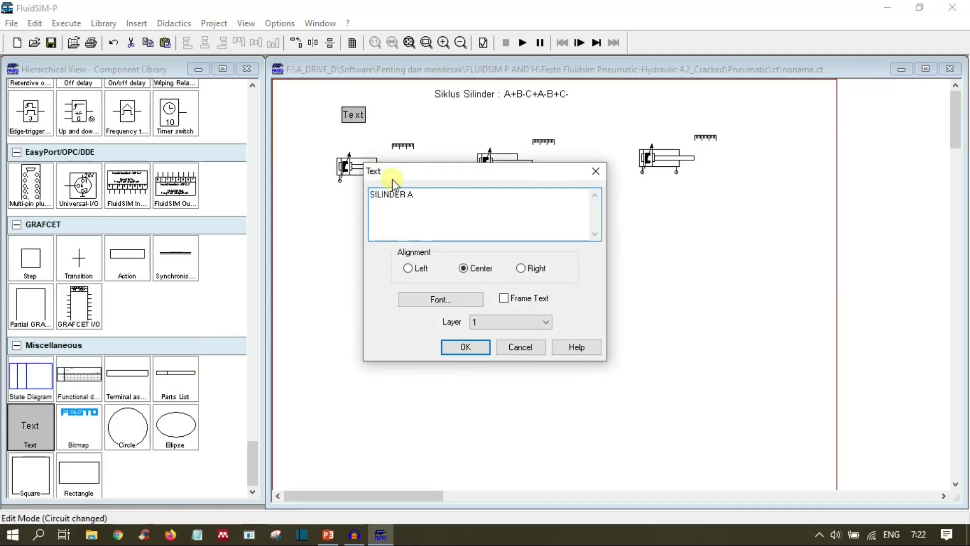
{"action": "left_click", "coordinate": [464, 348]}
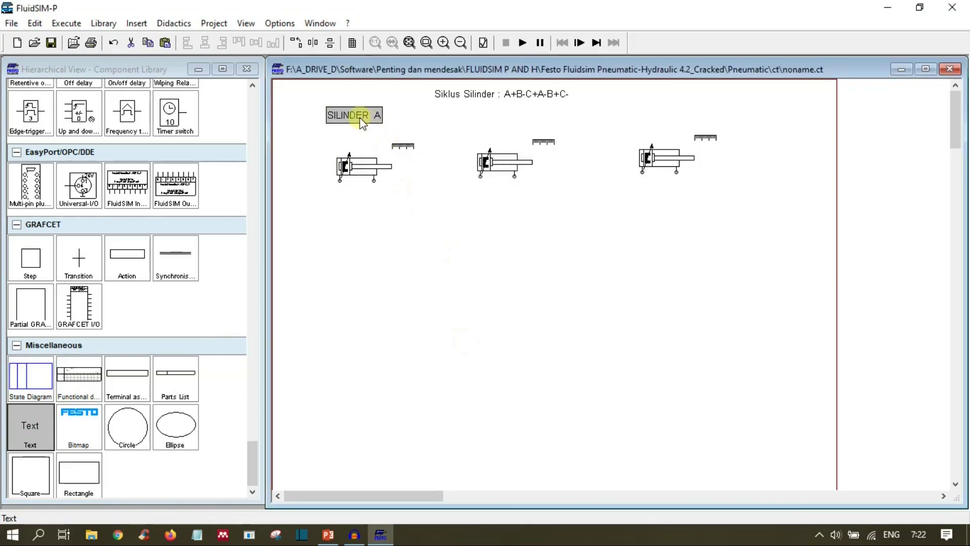
Duplicate the "SILINDER A" label twice and place the copies above the second and third cylinders.
{"action": "key", "text": "ctrl+c"}
{"action": "key", "text": "ctrl+v"}
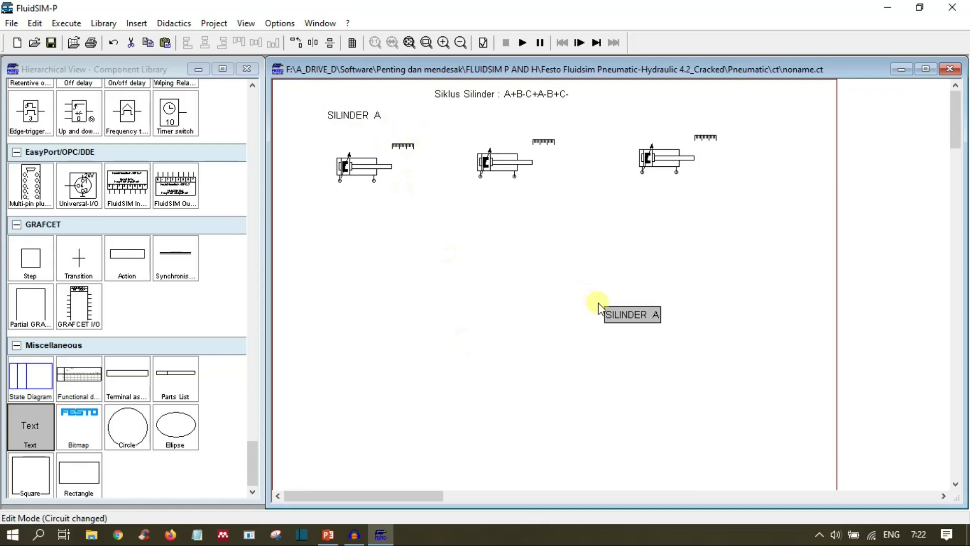
{"action": "key", "text": "ctrl+v"}
{"action": "left_click_drag", "start_coordinate": [545, 263], "coordinate": [698, 366]}
{"action": "left_click_drag", "start_coordinate": [633, 321], "coordinate": [519, 117]}
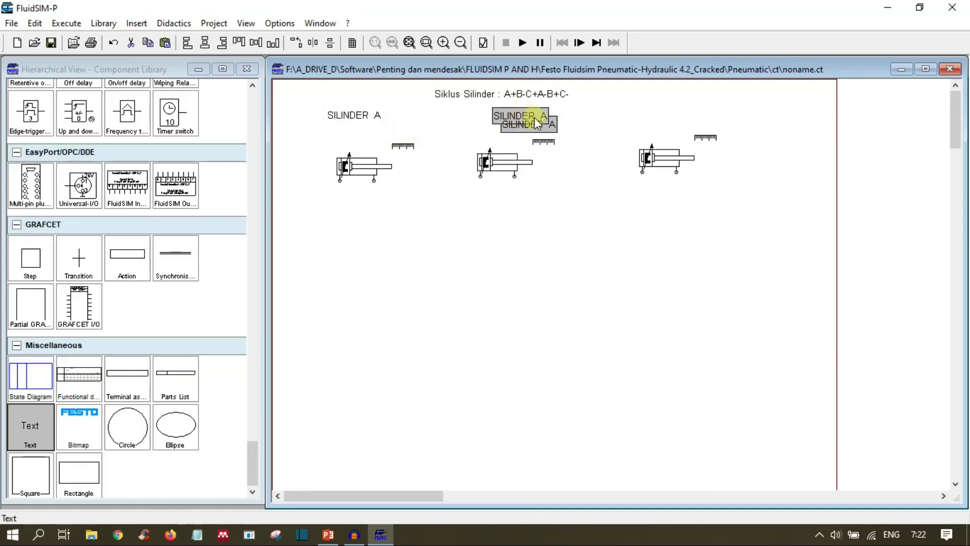
{"action": "left_click_drag", "start_coordinate": [542, 126], "coordinate": [678, 115]}
{"action": "left_click_drag", "start_coordinate": [535, 117], "coordinate": [517, 112]}
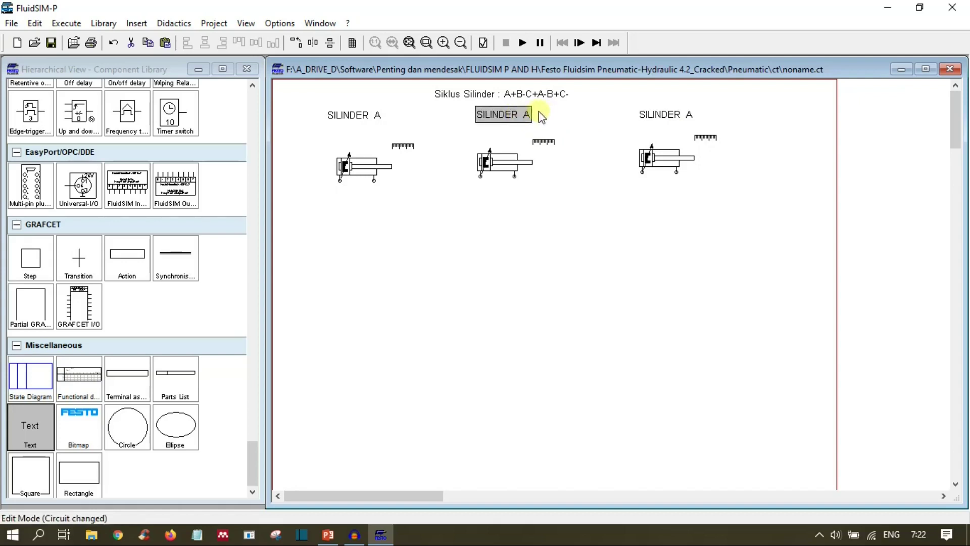
Change the label above the second cylinder to "SILINDER B".
{"action": "double_click", "coordinate": [526, 113]}
{"action": "left_click", "coordinate": [504, 208]}
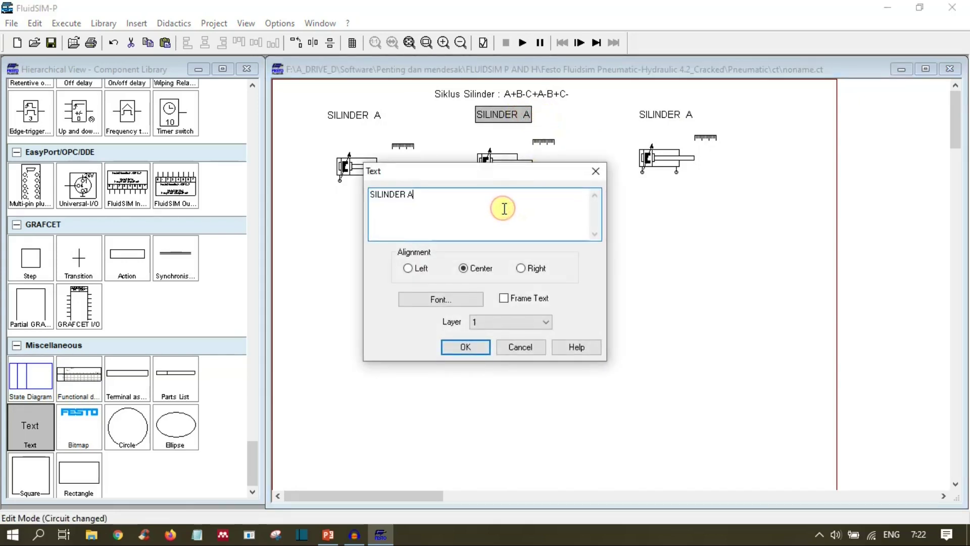
{"action": "type", "text": "B"}
{"action": "left_click", "coordinate": [465, 346]}
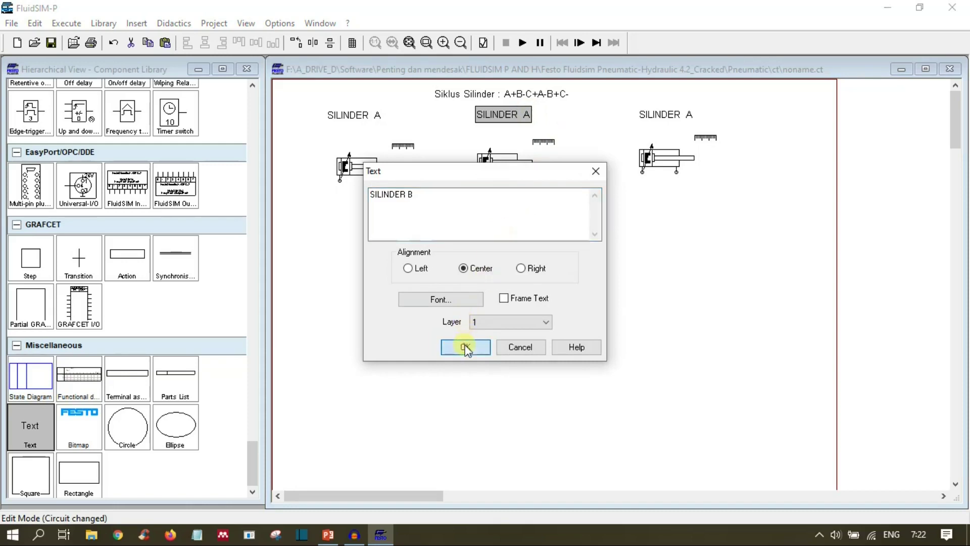
Change the label above the third cylinder to "SILINDER C".
{"action": "left_click", "coordinate": [677, 115]}
{"action": "double_click", "coordinate": [678, 115]}
{"action": "left_click", "coordinate": [480, 219]}
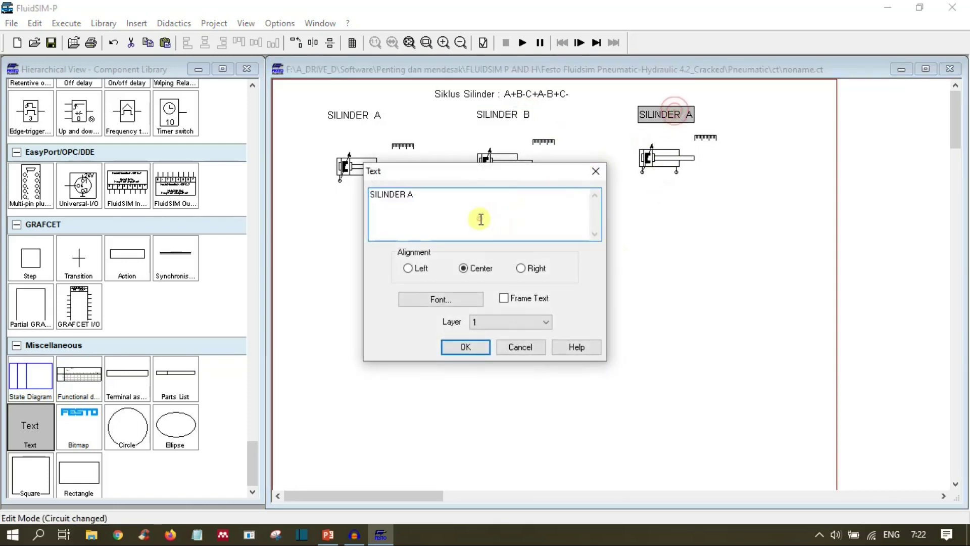
{"action": "type", "text": "C"}
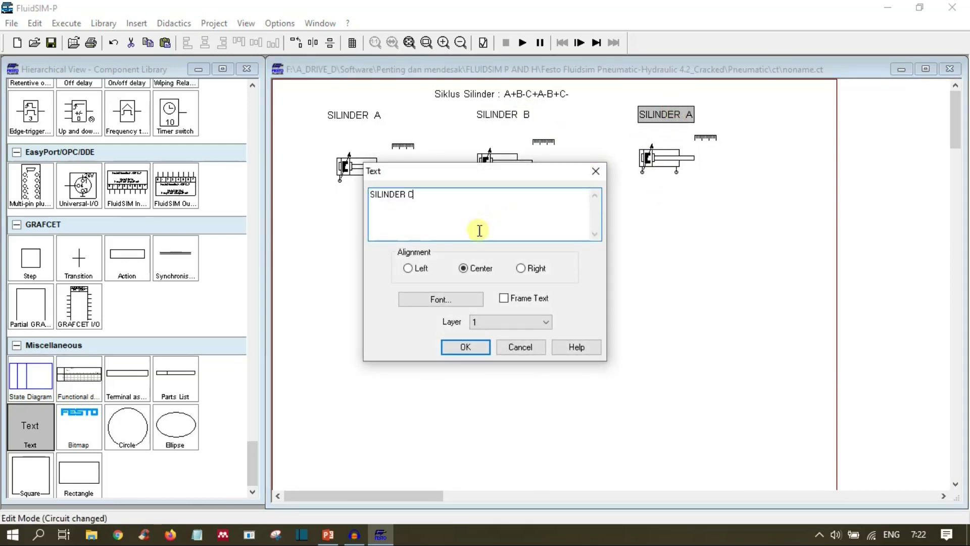
{"action": "left_click", "coordinate": [448, 348]}
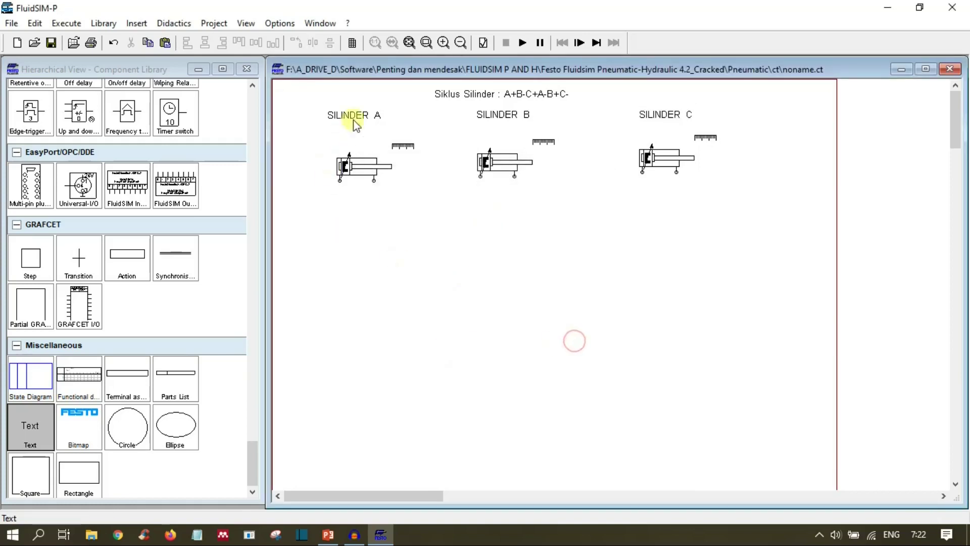
Move all three cylinders with their distance rules and labels down together, leaving more space below the title.
{"action": "left_click_drag", "start_coordinate": [319, 239], "coordinate": [715, 103]}
{"action": "left_click_drag", "start_coordinate": [496, 172], "coordinate": [497, 208]}
{"action": "left_click", "coordinate": [647, 315]}
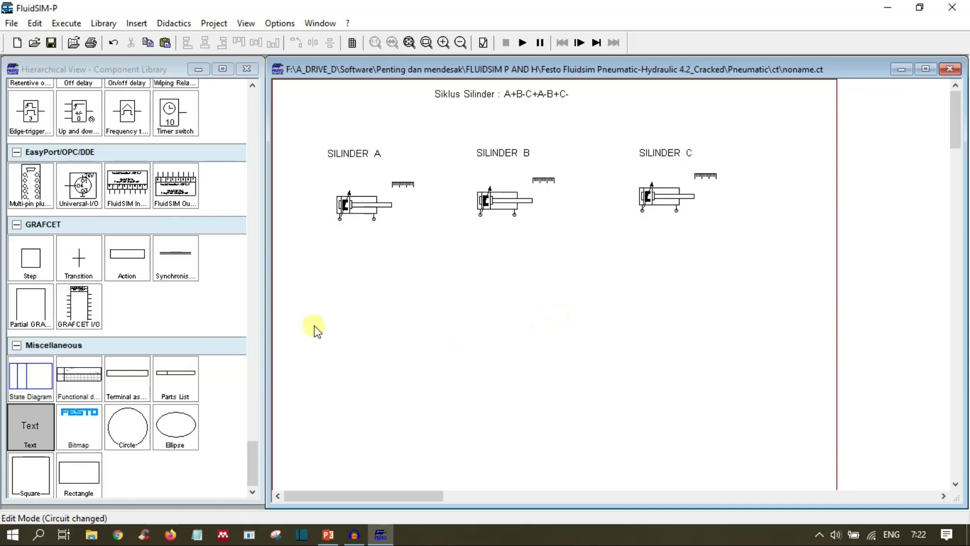
Place a configurable 5/n way valve below cylinder A and align it under the cylinder.
{"action": "scroll", "coordinate": [176, 257], "scroll_direction": "up", "scroll_amount": 5}
{"action": "scroll", "coordinate": [175, 257], "scroll_direction": "up", "scroll_amount": 3}
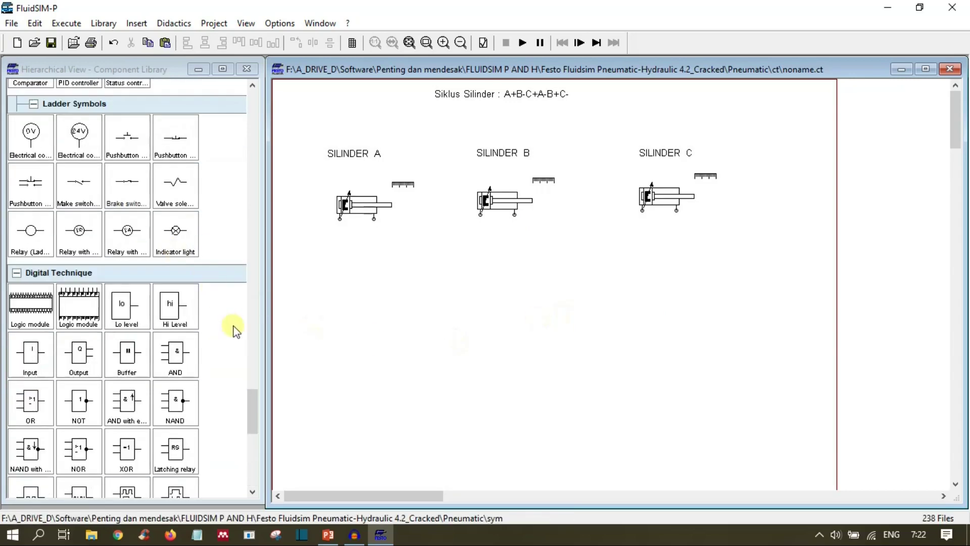
{"action": "left_click_drag", "start_coordinate": [251, 407], "coordinate": [254, 161]}
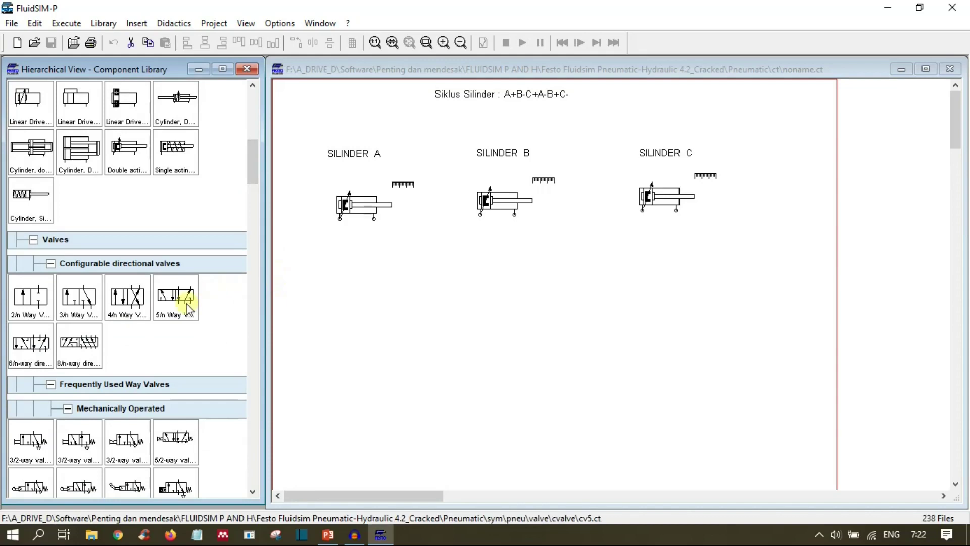
{"action": "left_click_drag", "start_coordinate": [174, 301], "coordinate": [353, 277]}
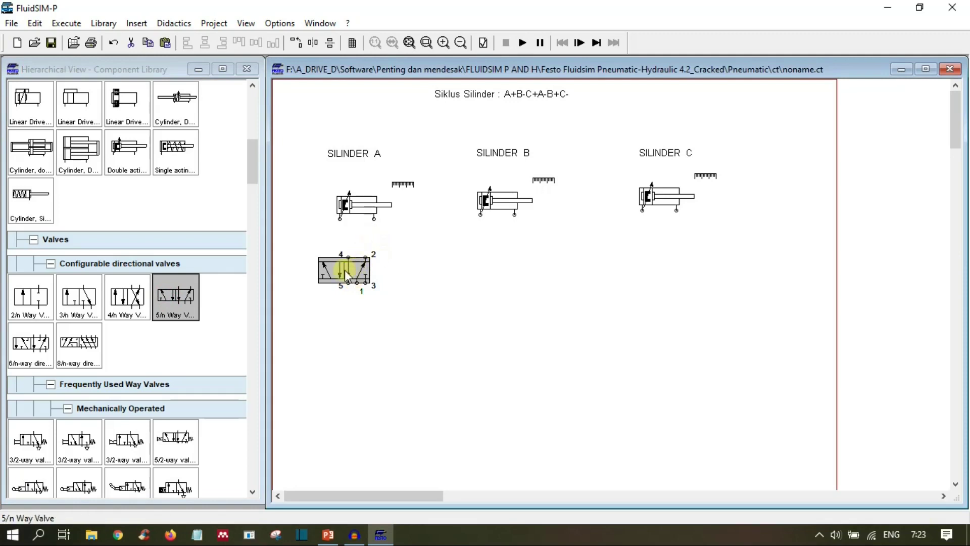
{"action": "left_click_drag", "start_coordinate": [335, 266], "coordinate": [346, 267]}
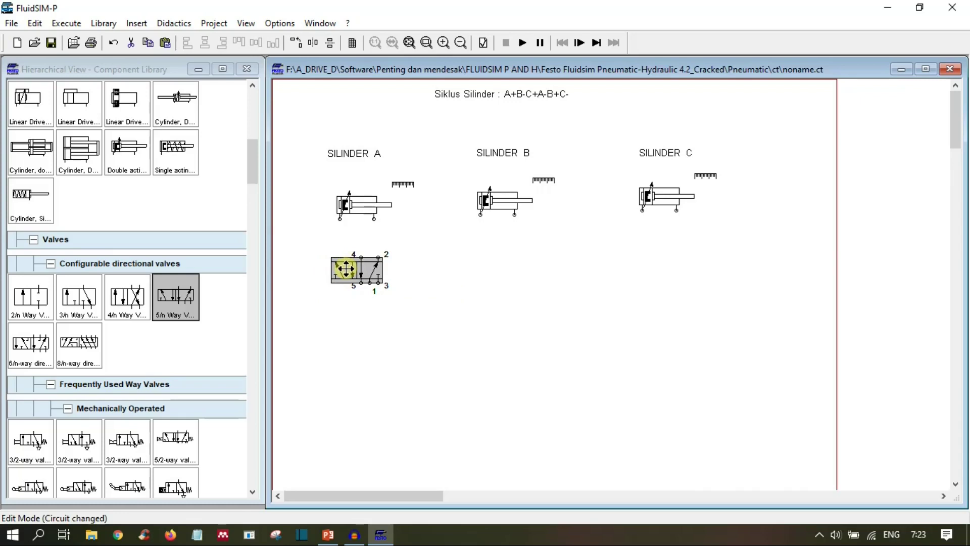
{"action": "left_click_drag", "start_coordinate": [346, 268], "coordinate": [346, 271]}
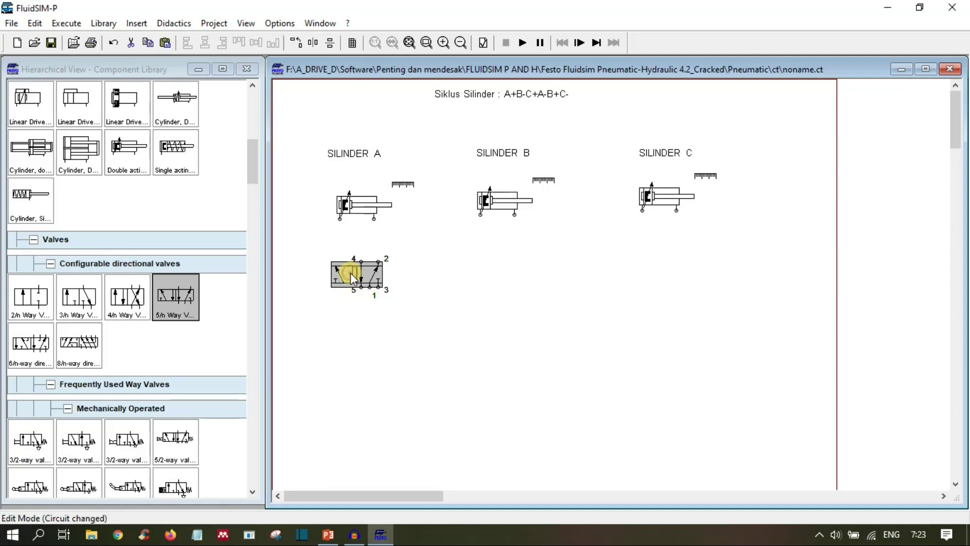
Configure the 5/n way valve under cylinder A with direct pneumatic actuation on both its left and right sides.
{"action": "double_click", "coordinate": [351, 272]}
{"action": "left_click", "coordinate": [380, 272]}
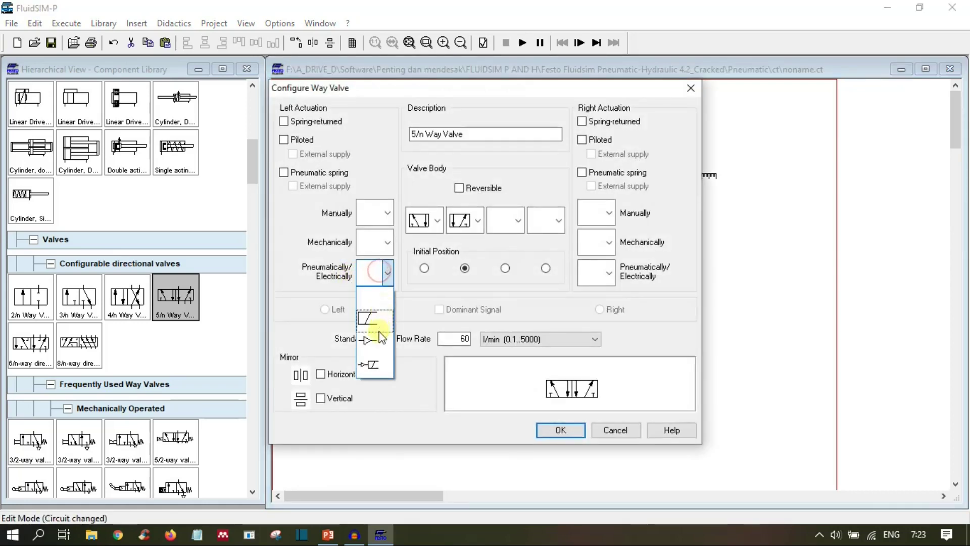
{"action": "left_click", "coordinate": [369, 340]}
{"action": "left_click", "coordinate": [609, 273]}
{"action": "left_click", "coordinate": [595, 341]}
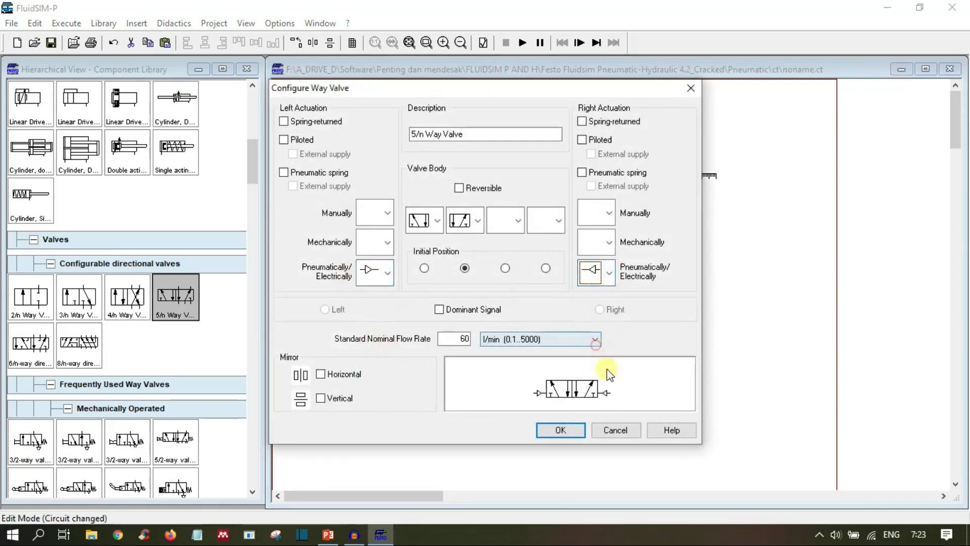
{"action": "left_click", "coordinate": [562, 429]}
{"action": "left_click", "coordinate": [415, 340]}
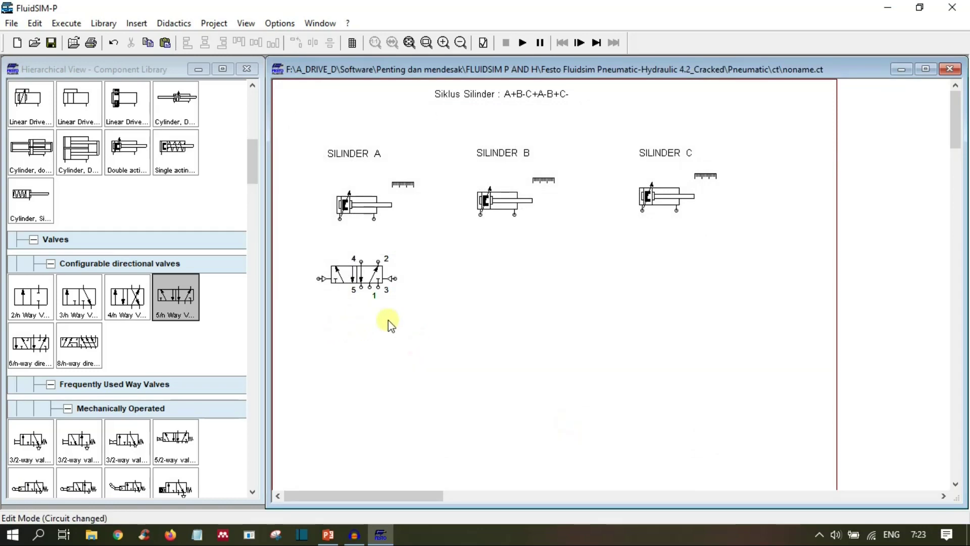
Place a configurable 3/n way valve below the 5/n way valve of cylinder A, offset to its left.
{"action": "scroll", "coordinate": [454, 313], "scroll_direction": "down", "scroll_amount": 1}
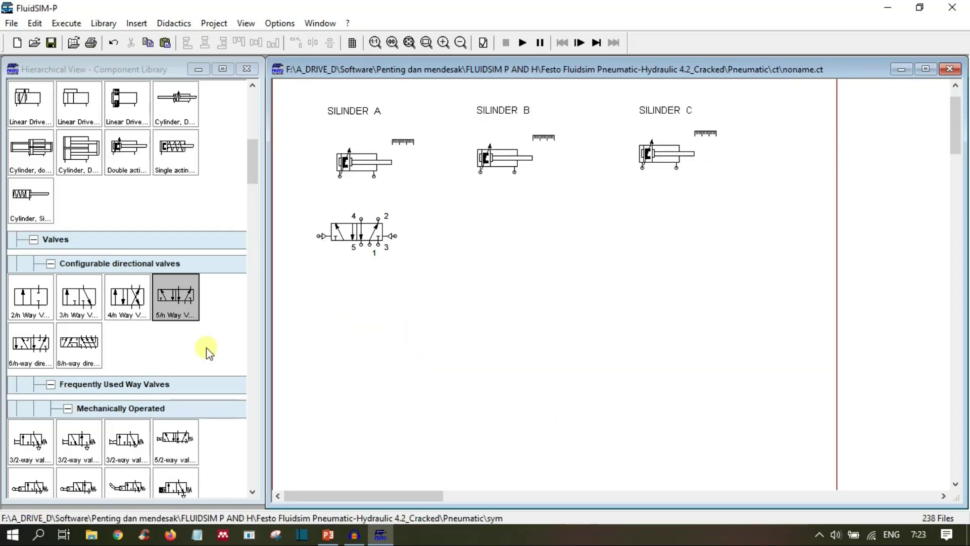
{"action": "scroll", "coordinate": [208, 351], "scroll_direction": "up", "scroll_amount": 3}
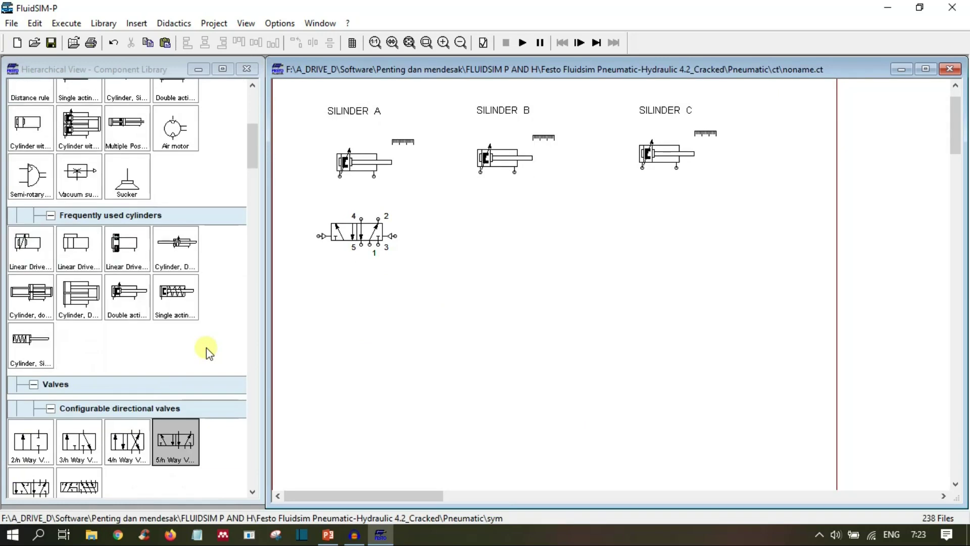
{"action": "scroll", "coordinate": [207, 351], "scroll_direction": "down", "scroll_amount": 1}
{"action": "left_click", "coordinate": [78, 397]}
{"action": "left_click_drag", "start_coordinate": [186, 388], "coordinate": [312, 325]}
{"action": "left_click", "coordinate": [370, 345]}
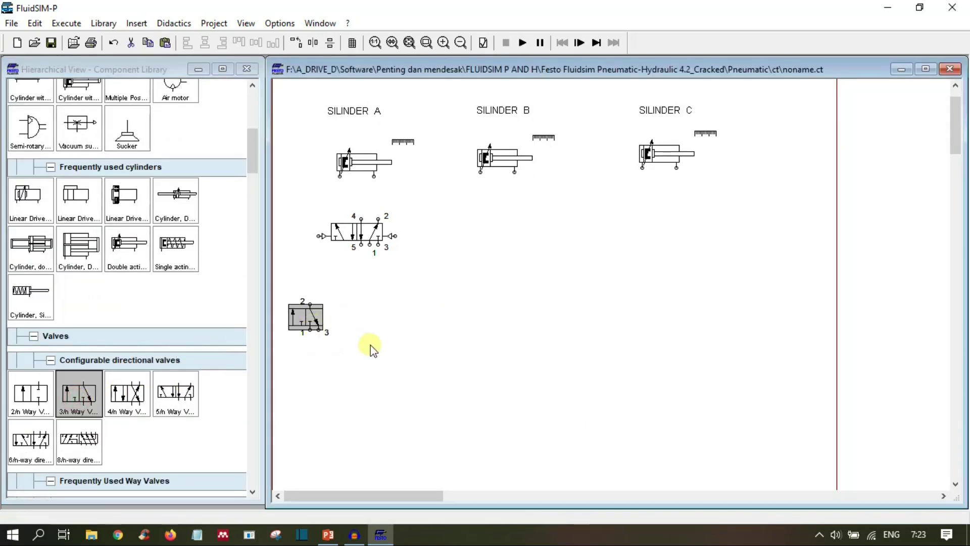
Configure the 3/n way valve with mechanical roller actuation on its left side and spring return on its right side.
{"action": "double_click", "coordinate": [303, 318]}
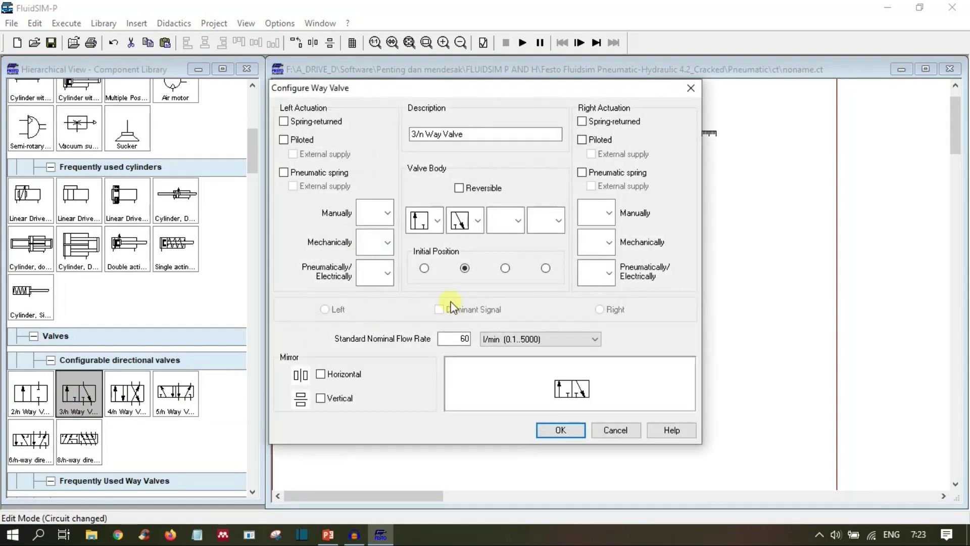
{"action": "left_click", "coordinate": [376, 277]}
{"action": "left_click", "coordinate": [377, 242]}
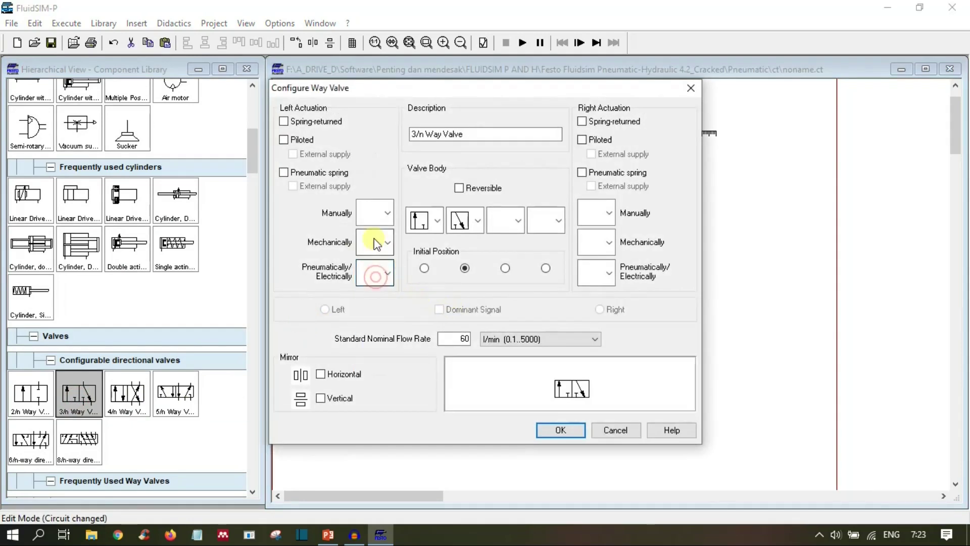
{"action": "left_click", "coordinate": [389, 244]}
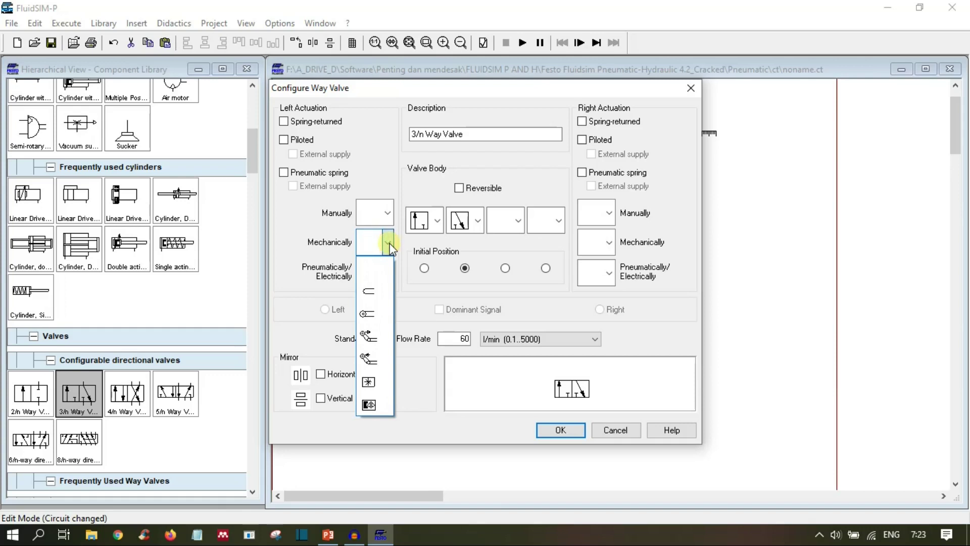
{"action": "left_click", "coordinate": [371, 314]}
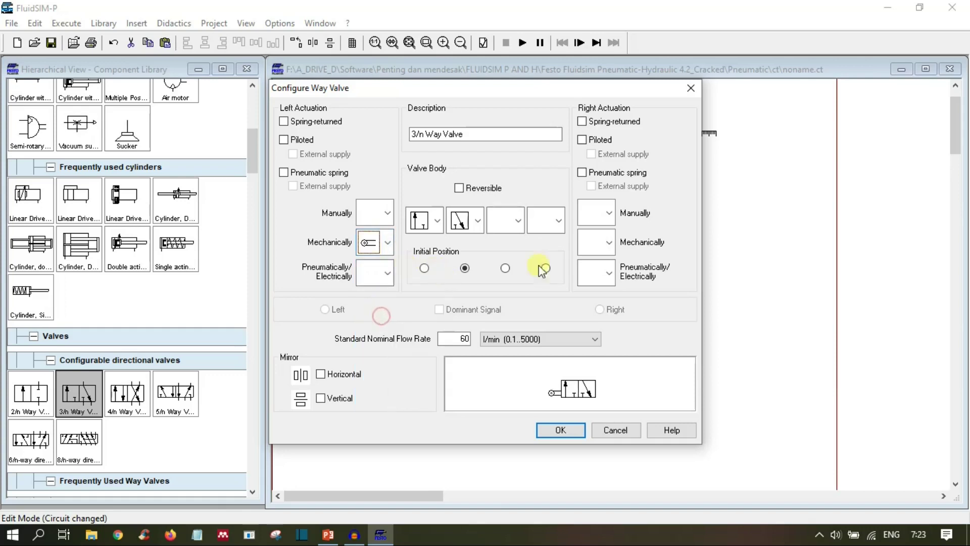
{"action": "left_click", "coordinate": [609, 243]}
{"action": "left_click", "coordinate": [598, 244]}
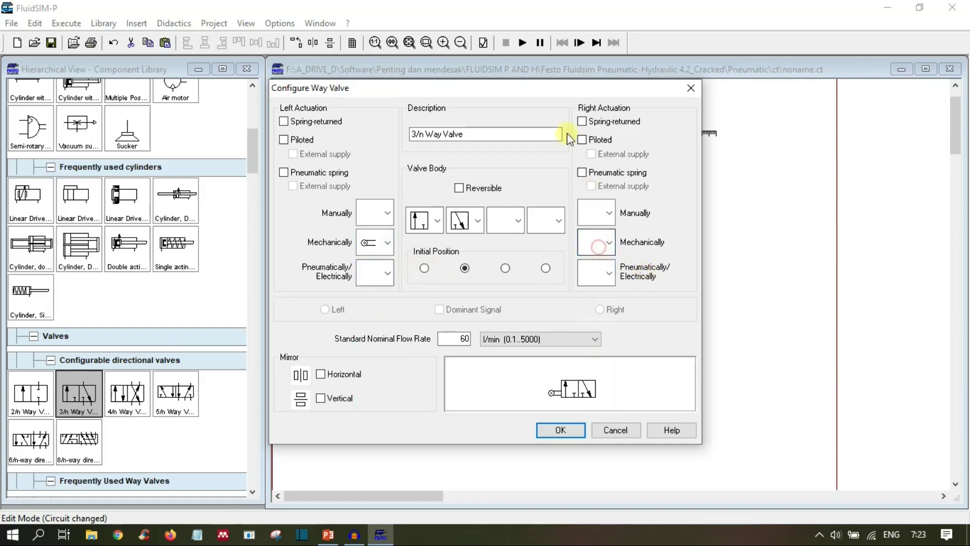
{"action": "left_click", "coordinate": [613, 122]}
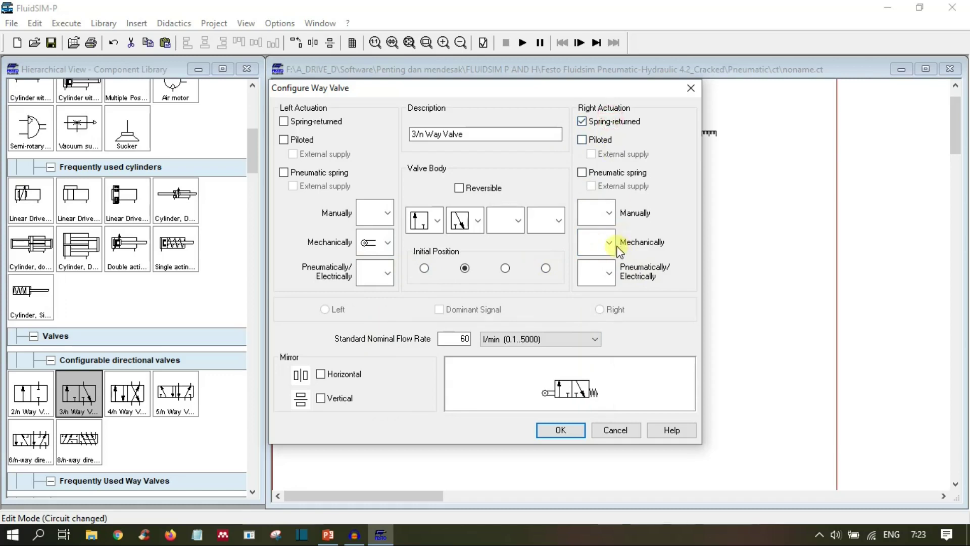
{"action": "left_click", "coordinate": [561, 431]}
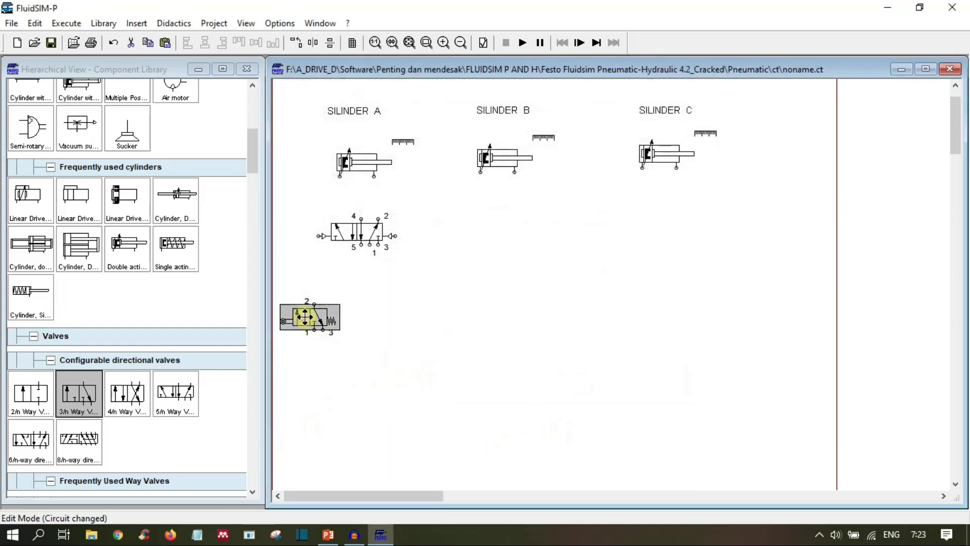
Shift the roller-operated 3/n way valve slightly right and place a copy beside it in the same row below cylinder A.
{"action": "left_click_drag", "start_coordinate": [308, 317], "coordinate": [312, 317]}
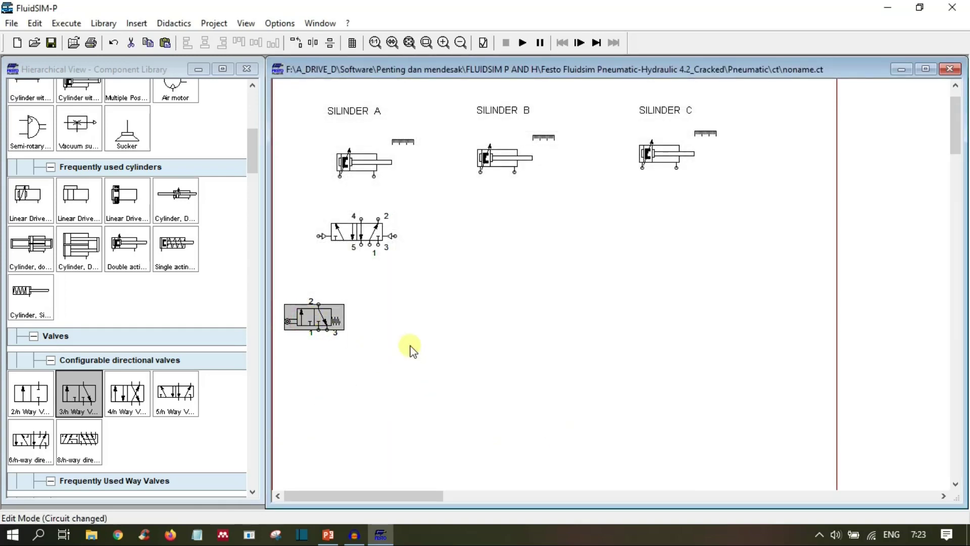
{"action": "key", "text": "ctrl+v"}
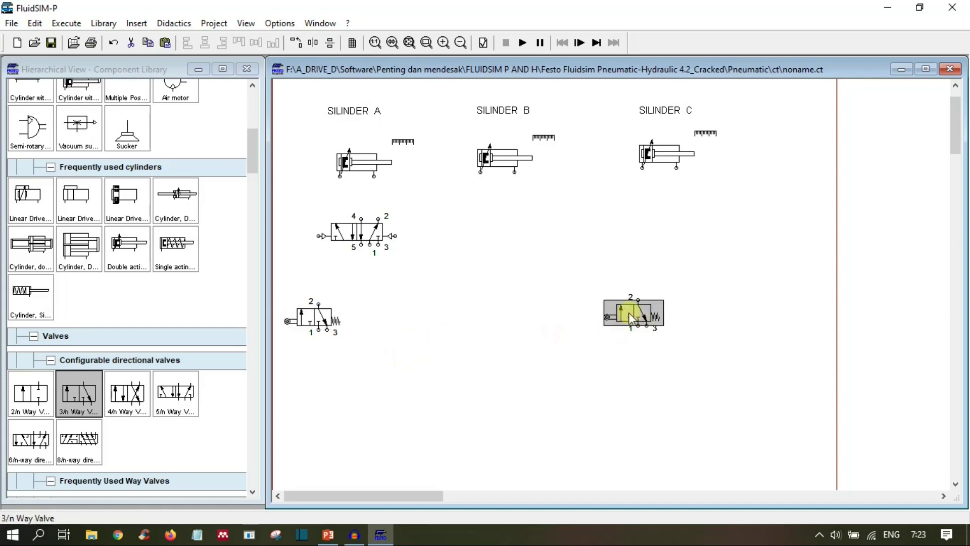
{"action": "left_click_drag", "start_coordinate": [629, 312], "coordinate": [403, 320]}
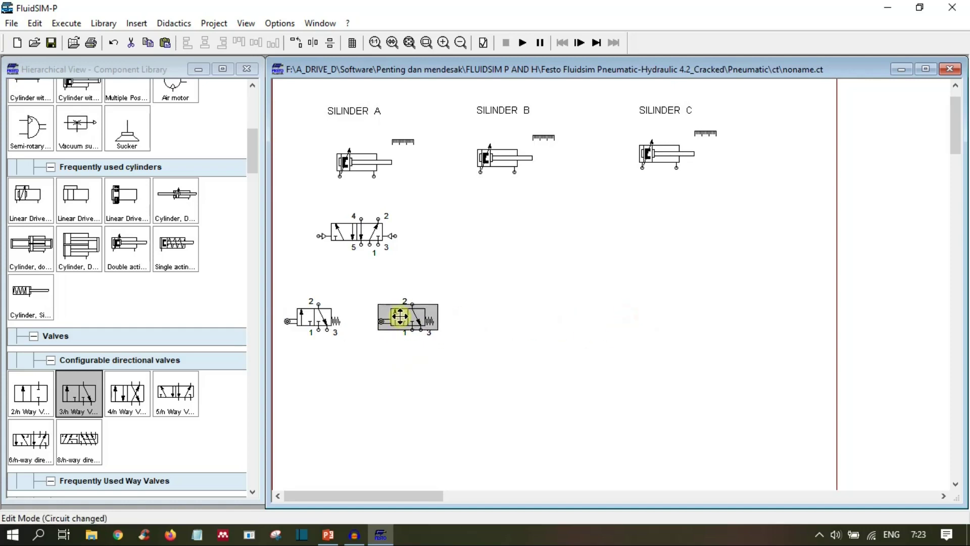
{"action": "left_click", "coordinate": [447, 363]}
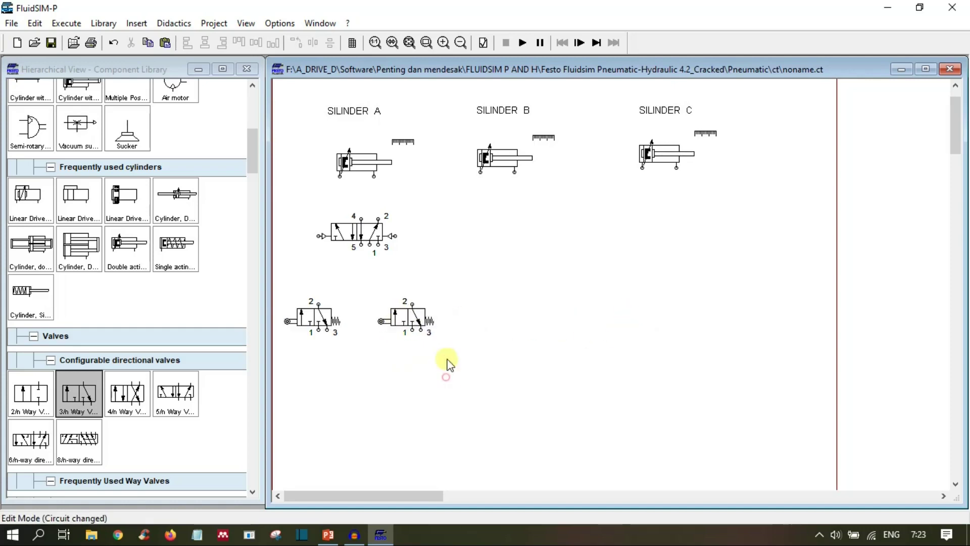
Duplicate the pair of roller-operated 3/n way valves twice, placing one pair below cylinder B and one below cylinder C.
{"action": "left_click_drag", "start_coordinate": [286, 295], "coordinate": [491, 371]}
{"action": "key", "text": "ctrl+c"}
{"action": "key", "text": "ctrl+v"}
{"action": "left_click_drag", "start_coordinate": [589, 321], "coordinate": [479, 317]}
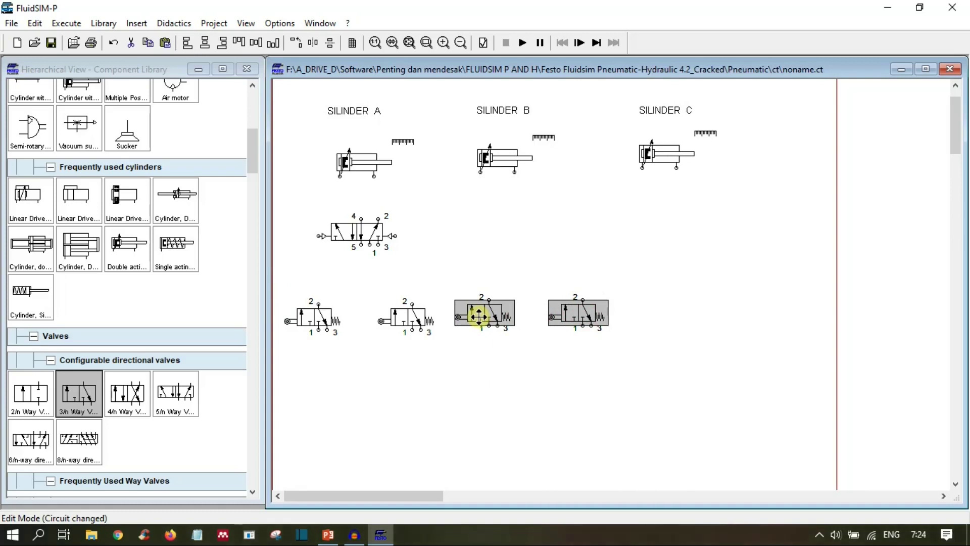
{"action": "left_click_drag", "start_coordinate": [479, 317], "coordinate": [491, 317]}
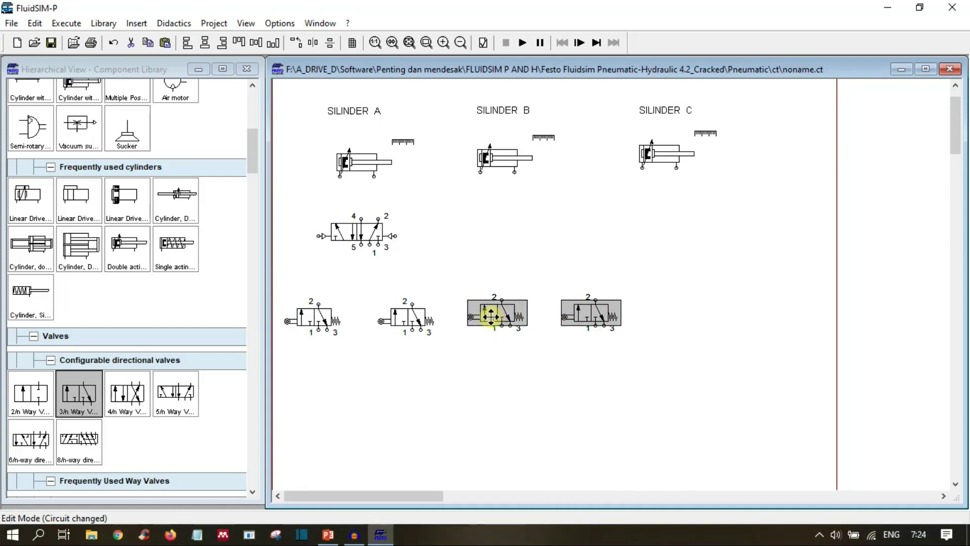
{"action": "key", "text": "ctrl+v"}
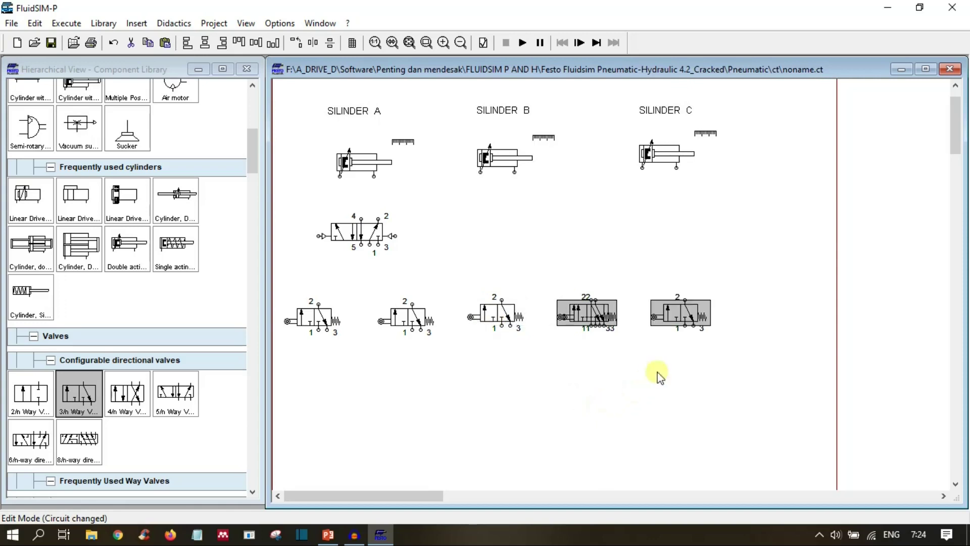
{"action": "left_click_drag", "start_coordinate": [689, 313], "coordinate": [798, 307]}
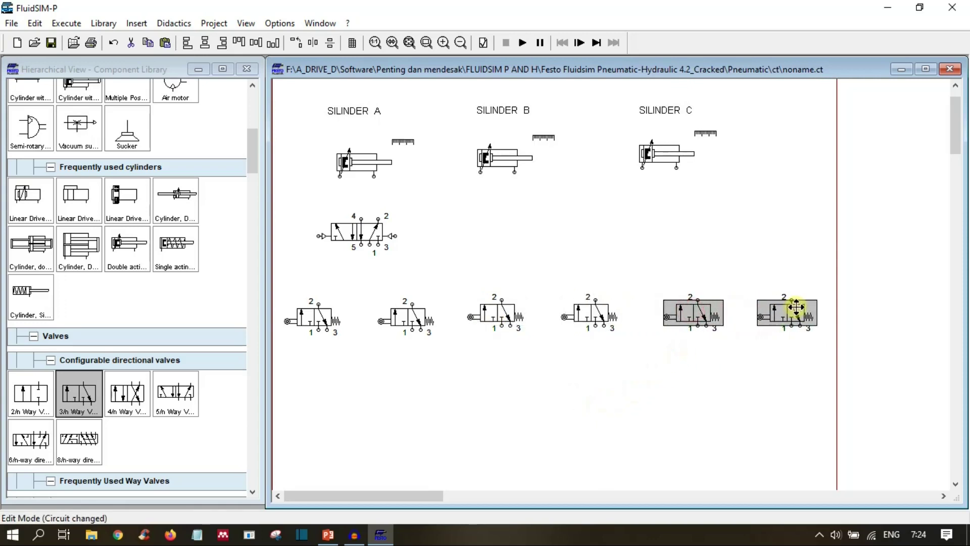
Move cylinders B and C with their labels and distance rules to the right, above their pairs of roller valves.
{"action": "left_click_drag", "start_coordinate": [453, 99], "coordinate": [761, 208]}
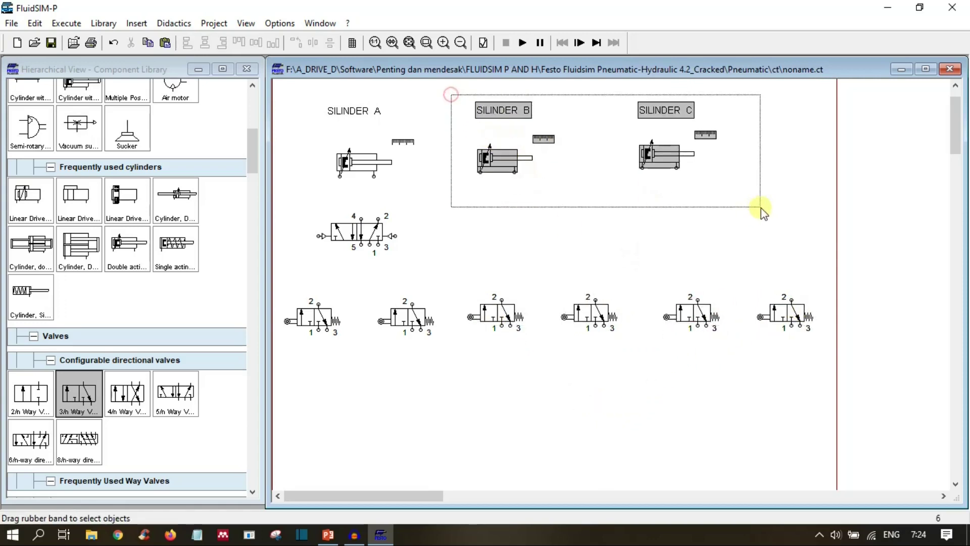
{"action": "left_click_drag", "start_coordinate": [660, 153], "coordinate": [707, 153]}
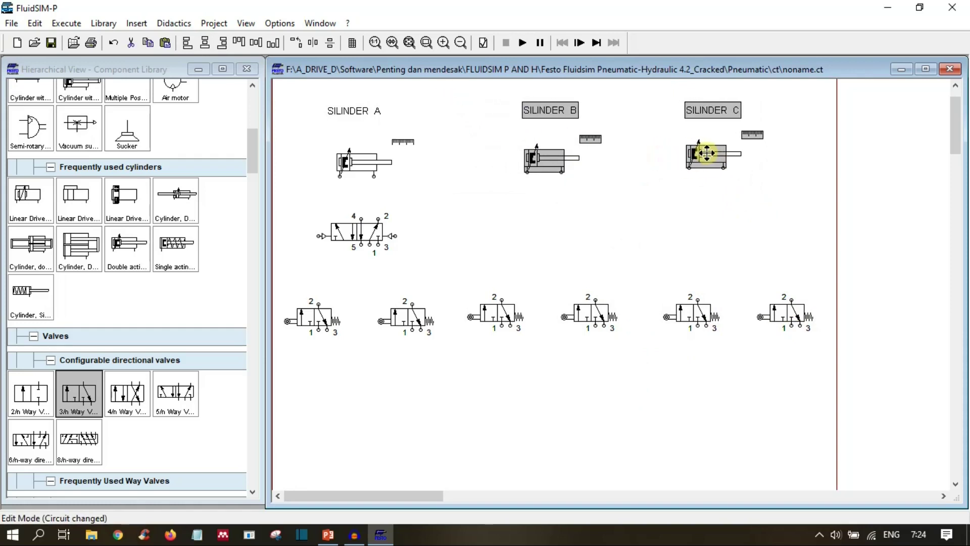
{"action": "left_click_drag", "start_coordinate": [547, 157], "coordinate": [538, 158]}
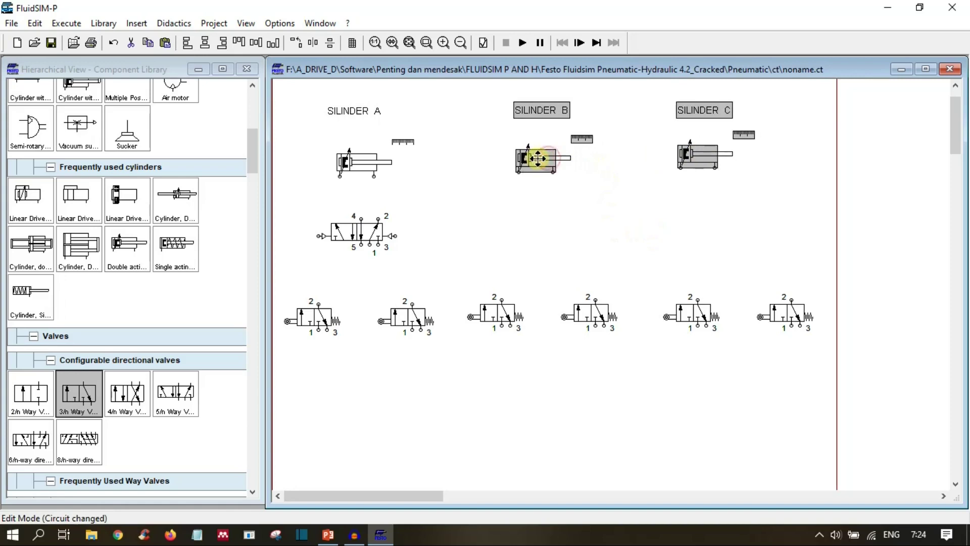
{"action": "left_click", "coordinate": [727, 451]}
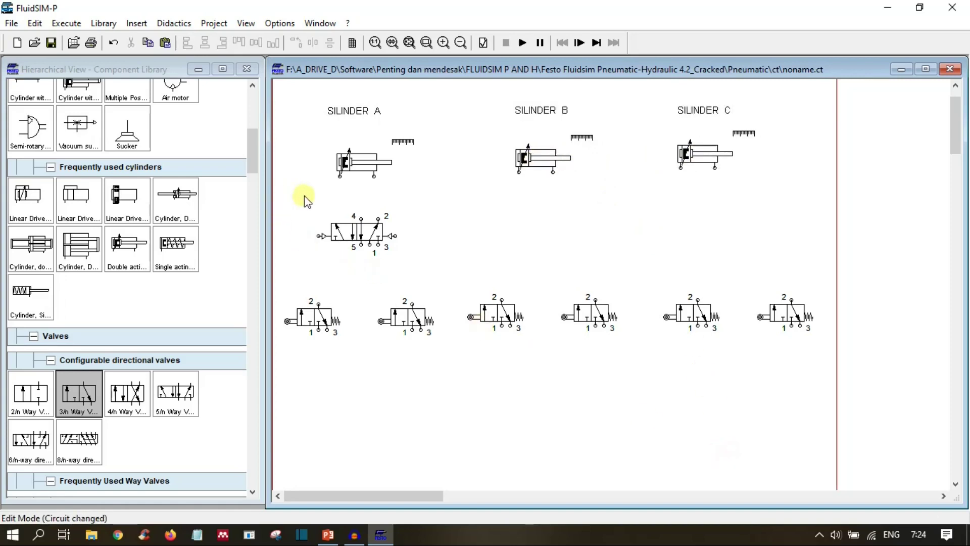
Copy the pneumatically actuated 5/n way valve of cylinder A and align the copy below cylinder B at the same height.
{"action": "left_click_drag", "start_coordinate": [304, 195], "coordinate": [439, 270]}
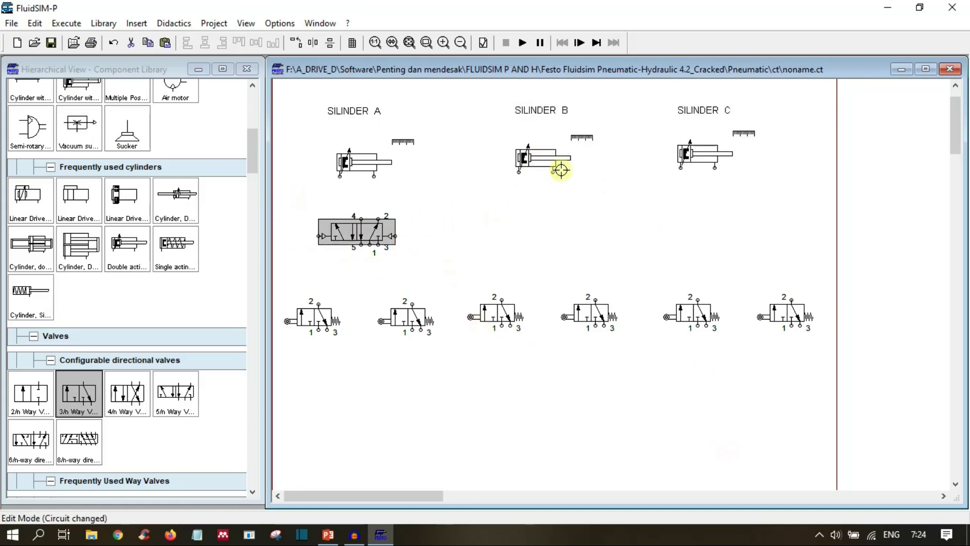
{"action": "left_click", "coordinate": [552, 238]}
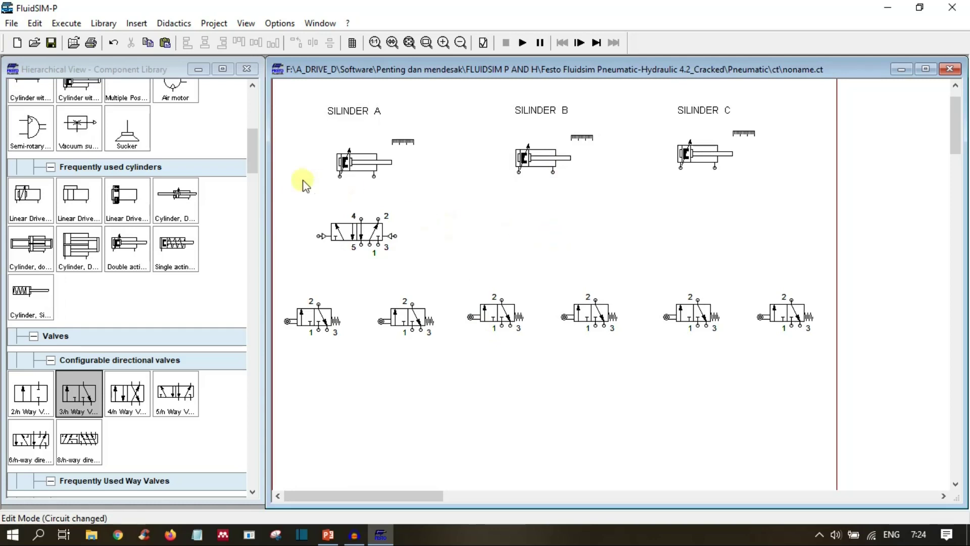
{"action": "left_click_drag", "start_coordinate": [296, 196], "coordinate": [430, 268]}
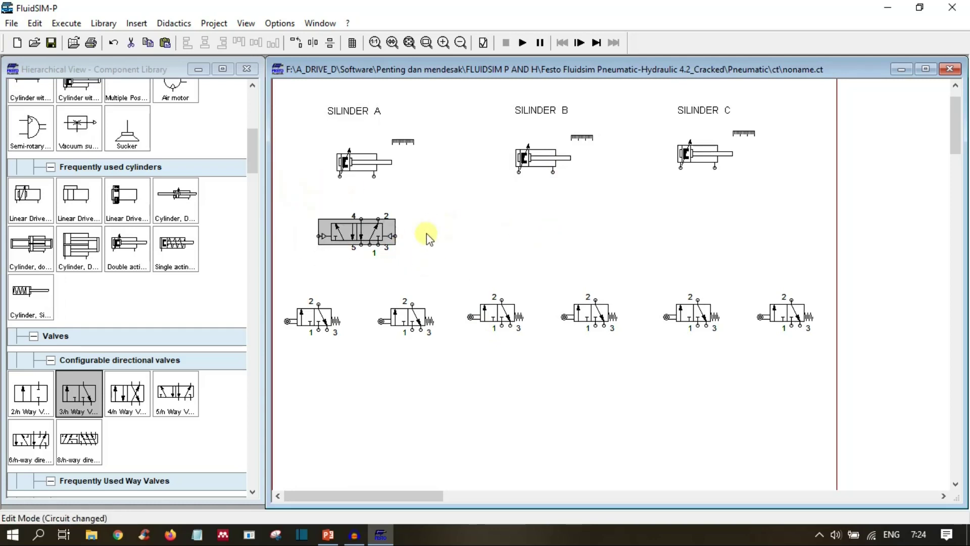
{"action": "key", "text": "ctrl+c"}
{"action": "key", "text": "ctrl+v"}
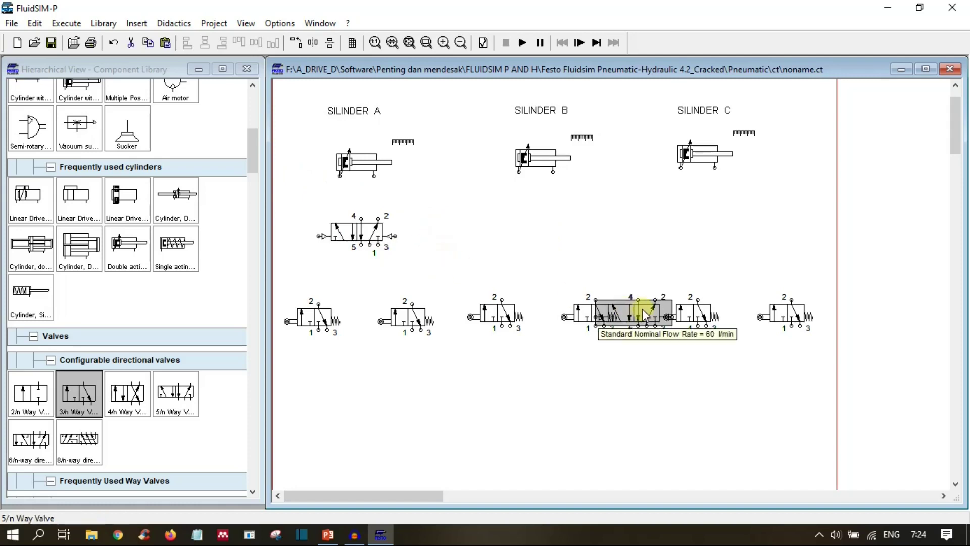
{"action": "key", "text": "Up"}
{"action": "key", "text": "Up"}
{"action": "key", "text": "Up"}
{"action": "key", "text": "Up"}
{"action": "key", "text": "Up"}
{"action": "key", "text": "Up"}
{"action": "key", "text": "Up"}
{"action": "key", "text": "Up"}
{"action": "key", "text": "Up"}
{"action": "key", "text": "Up"}
{"action": "key", "text": "Up"}
{"action": "key", "text": "Up"}
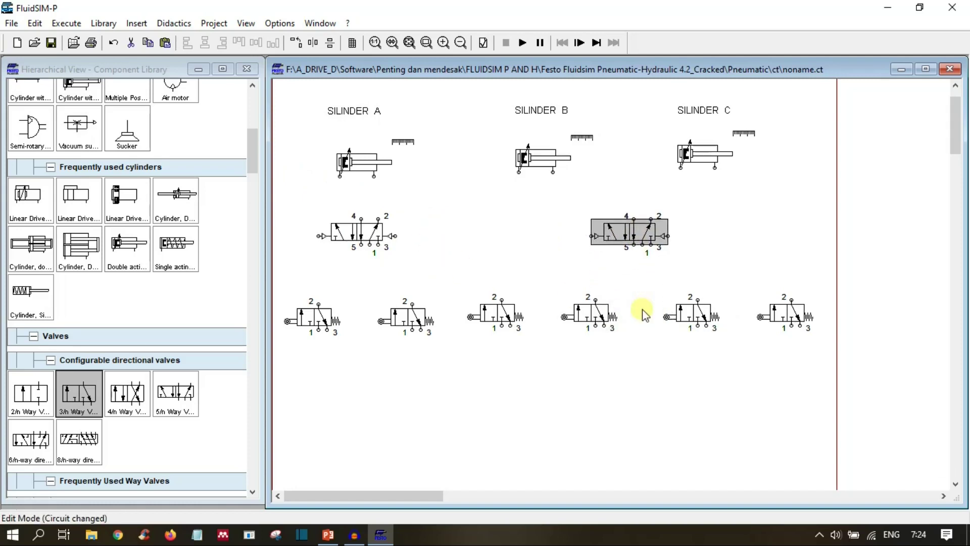
{"action": "key", "text": "Left"}
{"action": "key", "text": "Left"}
{"action": "key", "text": "Left"}
{"action": "key", "text": "Left"}
{"action": "key", "text": "Left"}
{"action": "key", "text": "Left"}
{"action": "key", "text": "Left"}
{"action": "key", "text": "Left"}
{"action": "key", "text": "Left"}
{"action": "key", "text": "Left"}
{"action": "key", "text": "Left"}
{"action": "key", "text": "Left"}
{"action": "key", "text": "Left"}
{"action": "key", "text": "Left"}
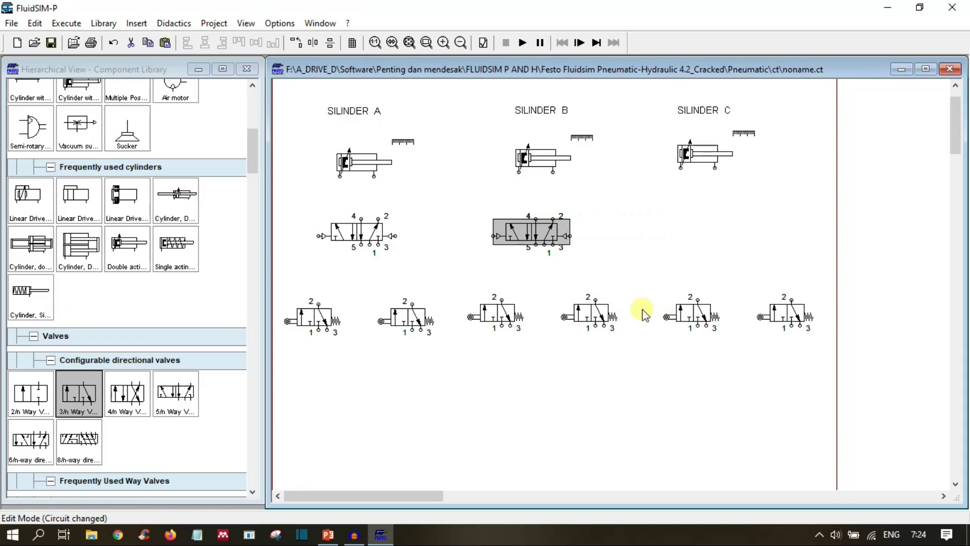
{"action": "key", "text": "Right"}
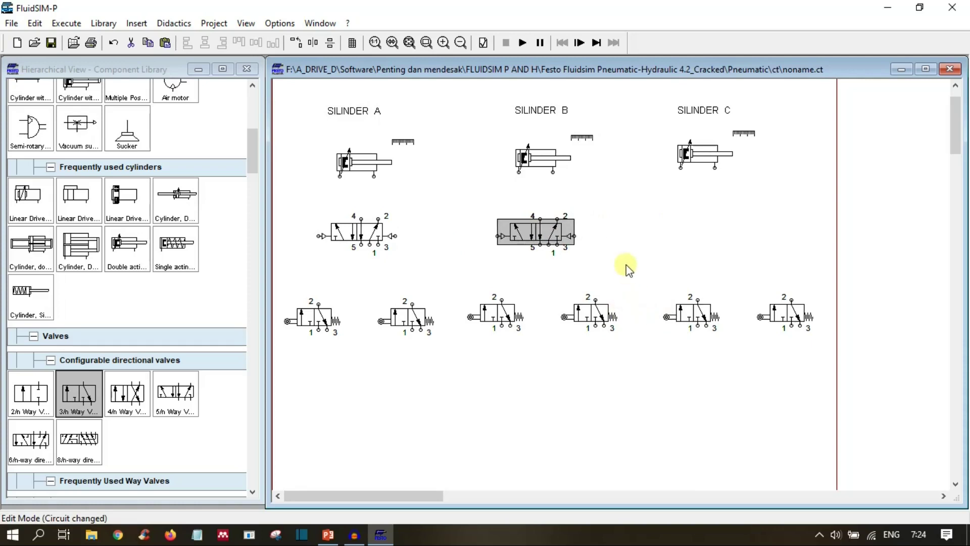
Paste another copy of the 5/n way valve and align it below cylinder C, level with the other two.
{"action": "key", "text": "ctrl+z"}
{"action": "key", "text": "Up"}
{"action": "key", "text": "Up"}
{"action": "key", "text": "Up"}
{"action": "key", "text": "Up"}
{"action": "key", "text": "Up"}
{"action": "key", "text": "Up"}
{"action": "key", "text": "Up"}
{"action": "key", "text": "Up"}
{"action": "key", "text": "Up"}
{"action": "key", "text": "Up"}
{"action": "key", "text": "Up"}
{"action": "key", "text": "Up"}
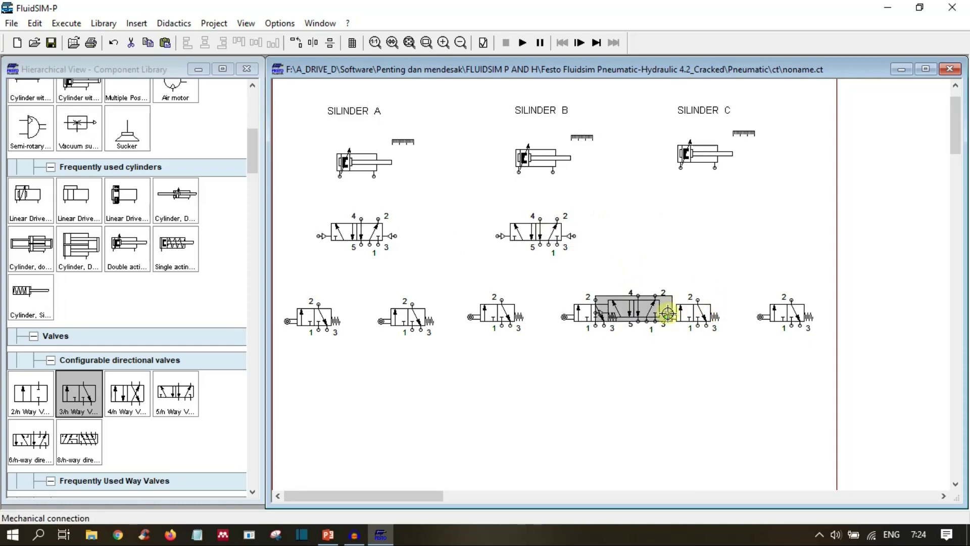
{"action": "key", "text": "Down"}
{"action": "key", "text": "Right"}
{"action": "key", "text": "Right"}
{"action": "key", "text": "Right"}
{"action": "key", "text": "Right"}
{"action": "key", "text": "Right"}
{"action": "key", "text": "Right"}
{"action": "key", "text": "Right"}
{"action": "key", "text": "Right"}
{"action": "key", "text": "Right"}
{"action": "key", "text": "Right"}
{"action": "key", "text": "Right"}
{"action": "key", "text": "Right"}
{"action": "key", "text": "Right"}
{"action": "key", "text": "Right"}
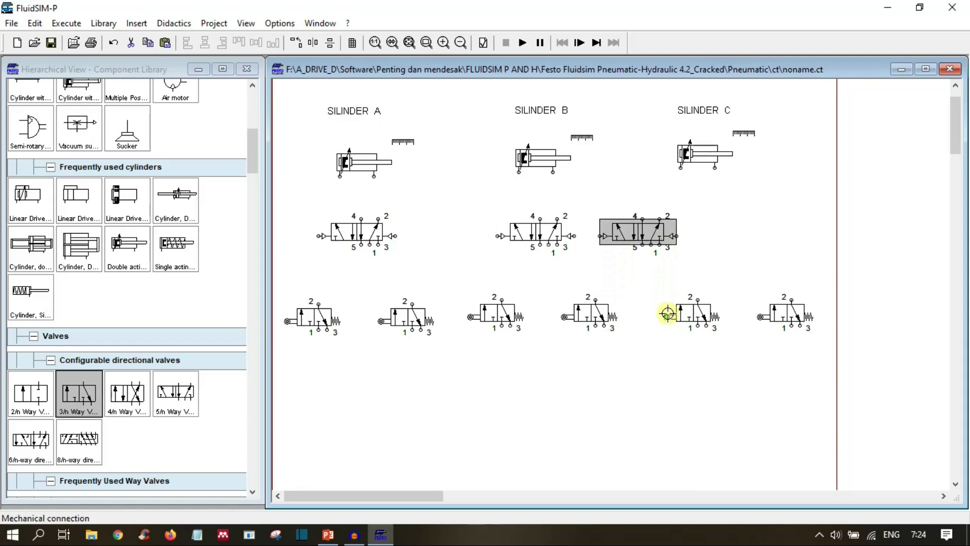
{"action": "key", "text": "Right"}
{"action": "key", "text": "Right"}
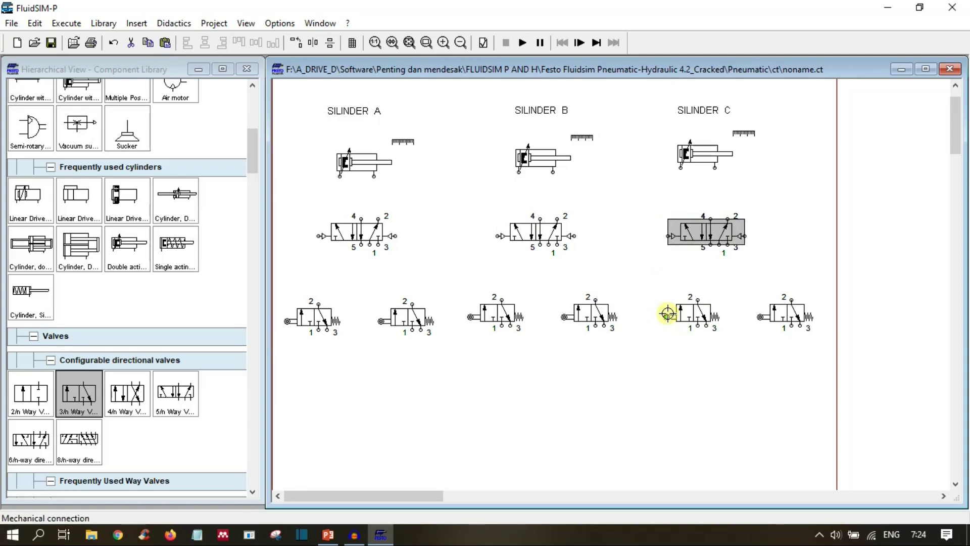
{"action": "key", "text": "Left"}
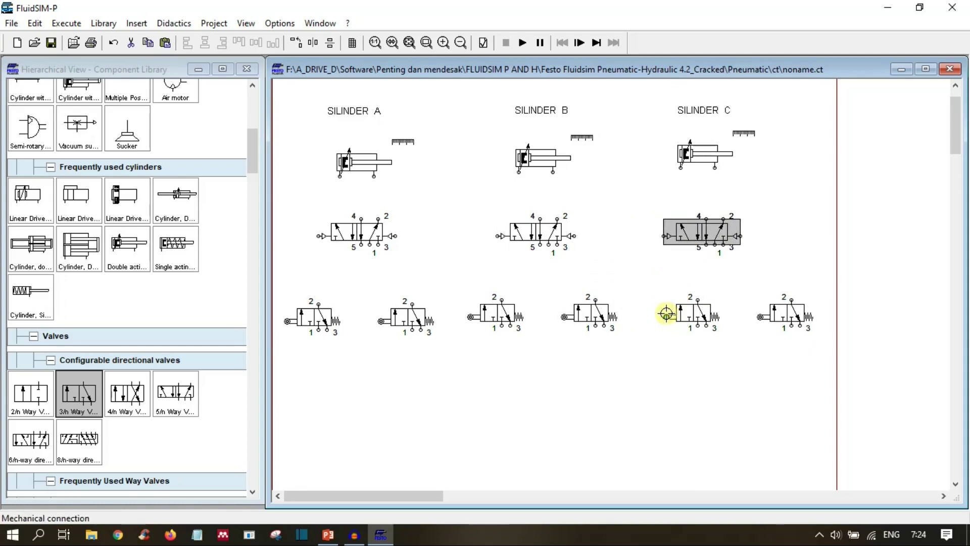
{"action": "left_click", "coordinate": [522, 452]}
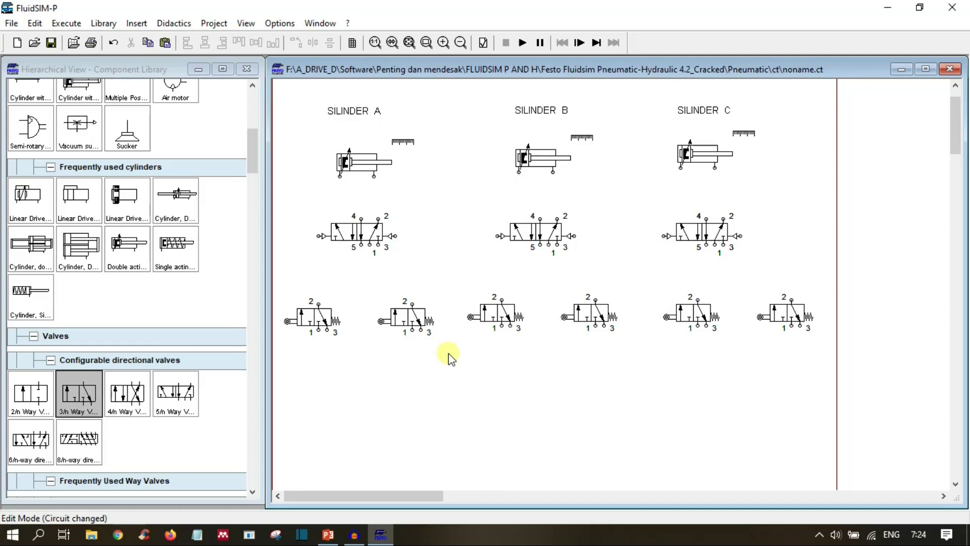
Add a 3/n way valve below cylinder B's first roller valve, with manual push-button actuation on the left and spring return on the right.
{"action": "scroll", "coordinate": [198, 372], "scroll_direction": "down", "scroll_amount": 3}
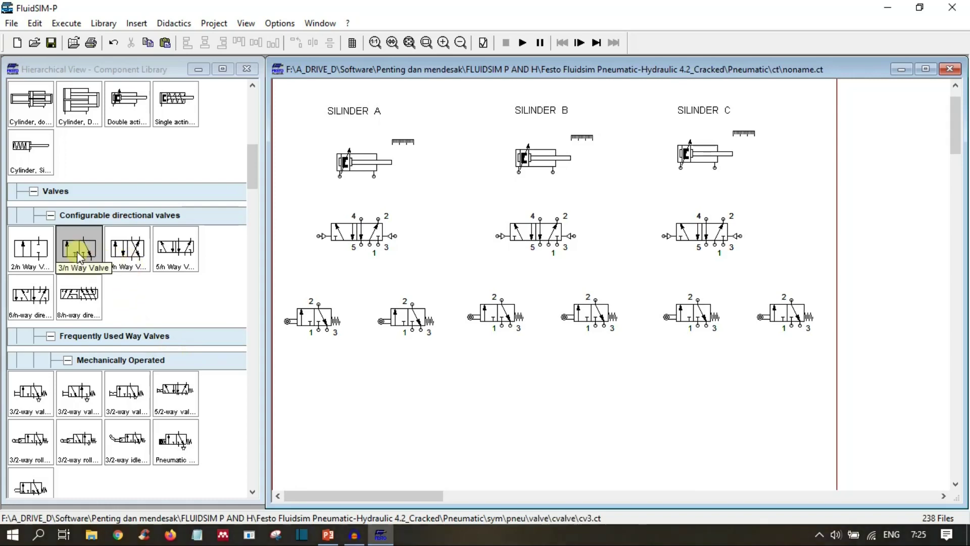
{"action": "left_click_drag", "start_coordinate": [77, 251], "coordinate": [516, 382]}
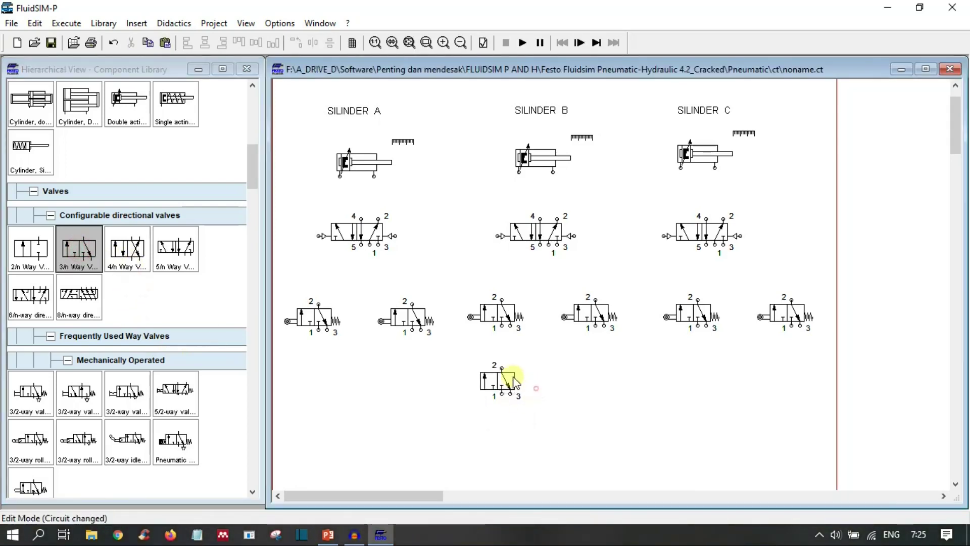
{"action": "double_click", "coordinate": [485, 374]}
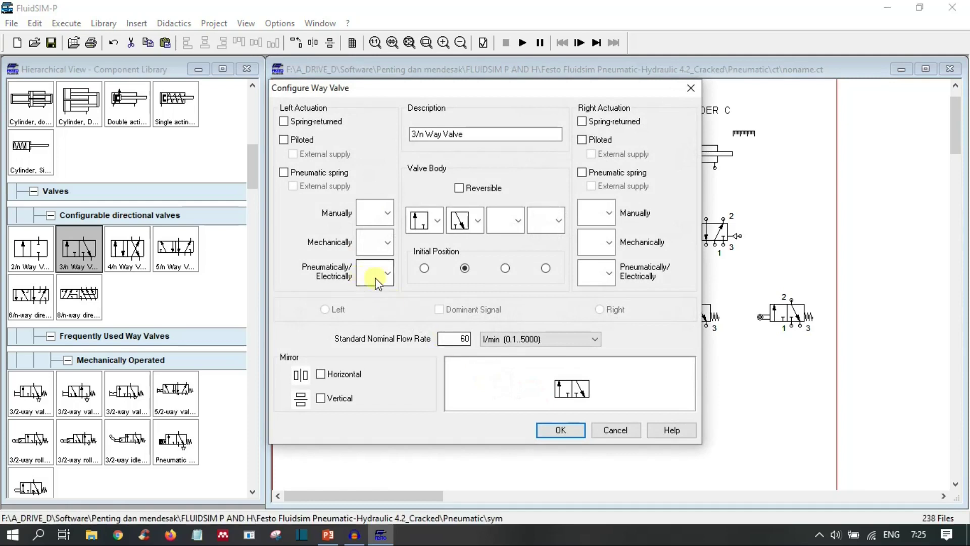
{"action": "left_click", "coordinate": [374, 214]}
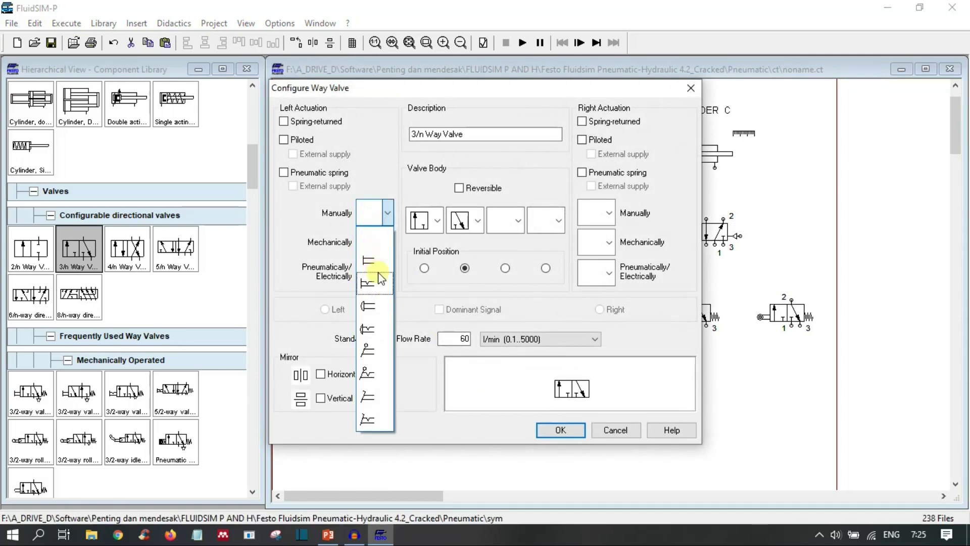
{"action": "left_click", "coordinate": [376, 262]}
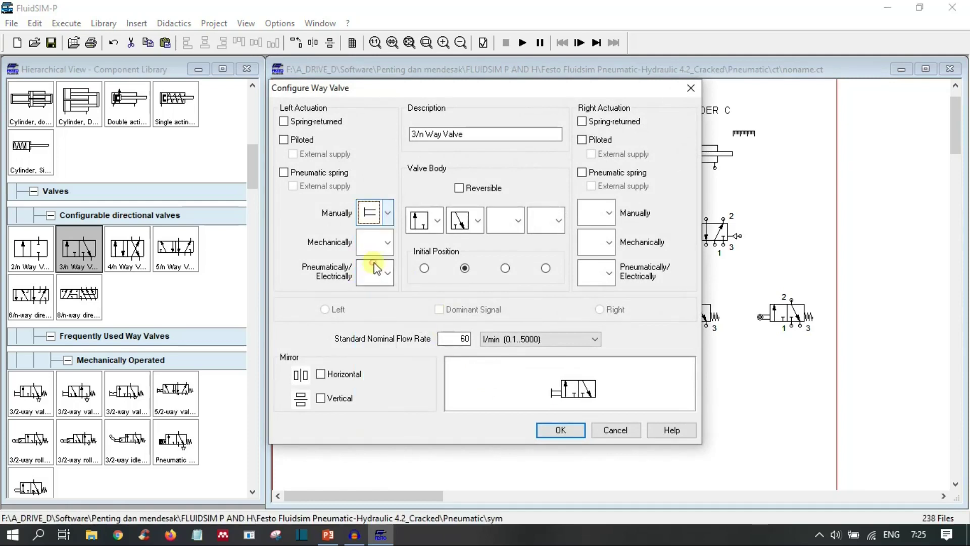
{"action": "left_click", "coordinate": [610, 123]}
{"action": "left_click", "coordinate": [562, 428]}
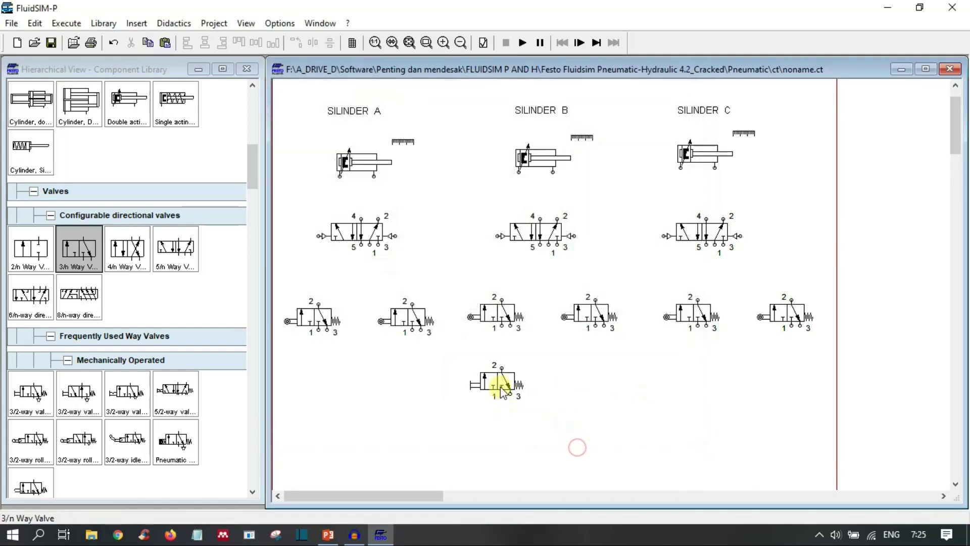
Check the position of the PB push button in the switch work diagram on the PowerPoint slide, and return to the FluidSIM circuit.
{"action": "left_click_drag", "start_coordinate": [425, 357], "coordinate": [602, 451]}
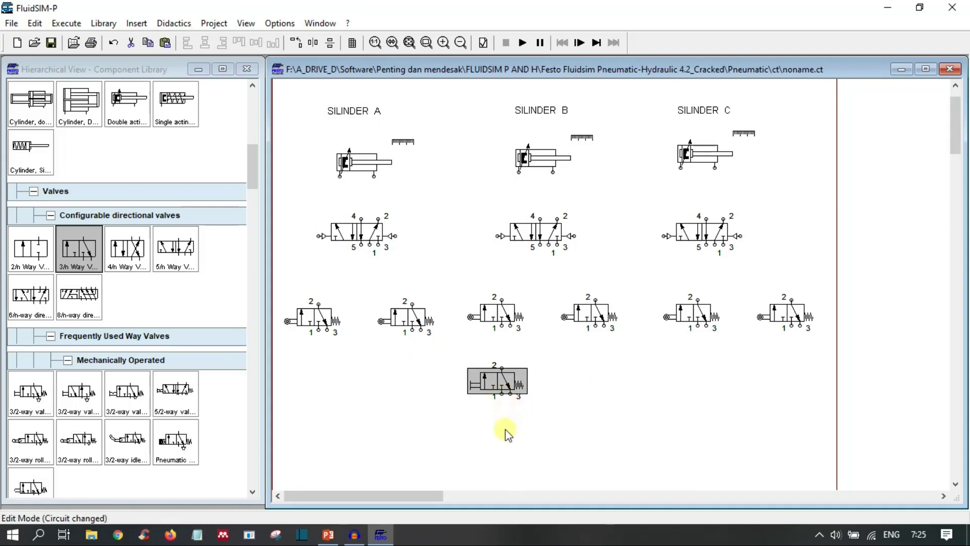
{"action": "left_click", "coordinate": [328, 535]}
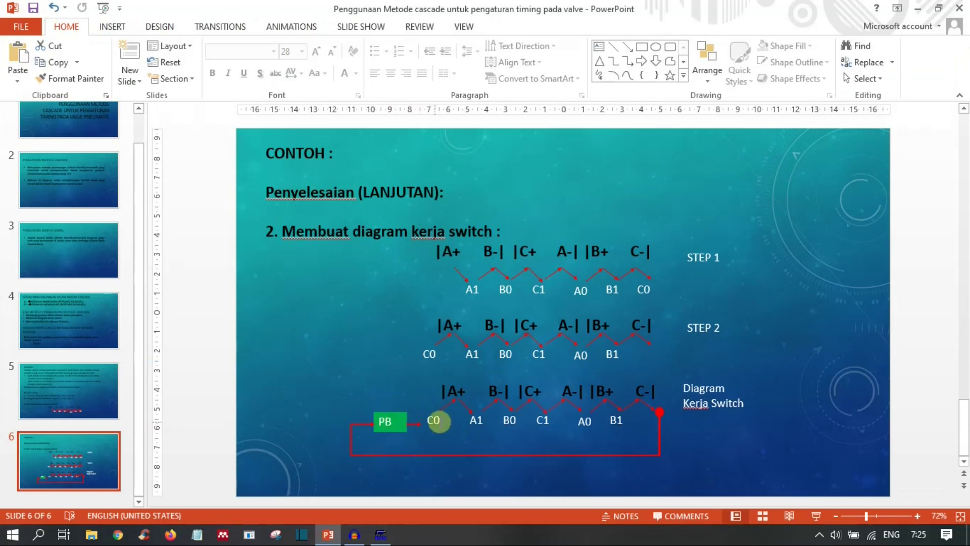
{"action": "left_click", "coordinate": [332, 538]}
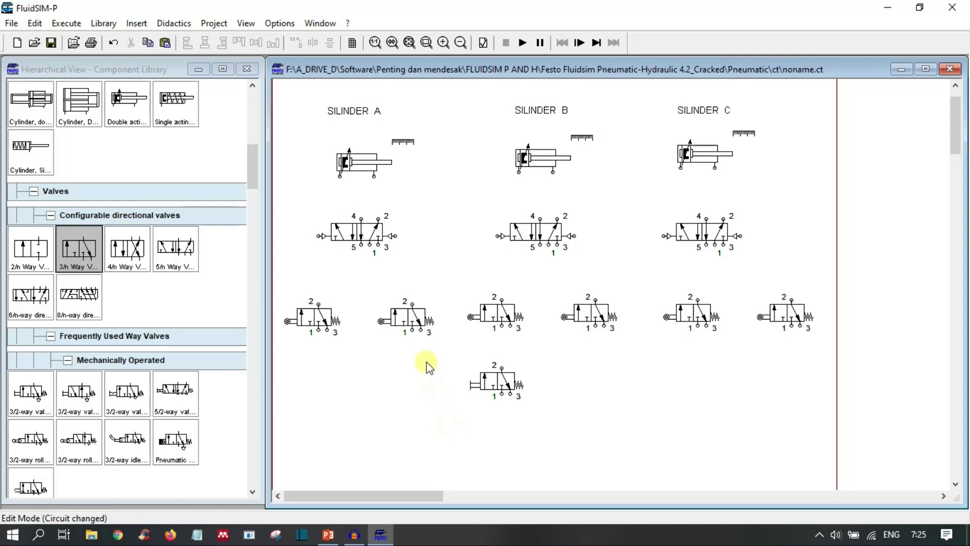
Move the push-button 3/n way valve to the right so it sits centrally below cylinder B's two roller valves.
{"action": "scroll", "coordinate": [430, 356], "scroll_direction": "down", "scroll_amount": 2}
{"action": "scroll", "coordinate": [430, 356], "scroll_direction": "up", "scroll_amount": 2}
{"action": "scroll", "coordinate": [430, 357], "scroll_direction": "down", "scroll_amount": 1}
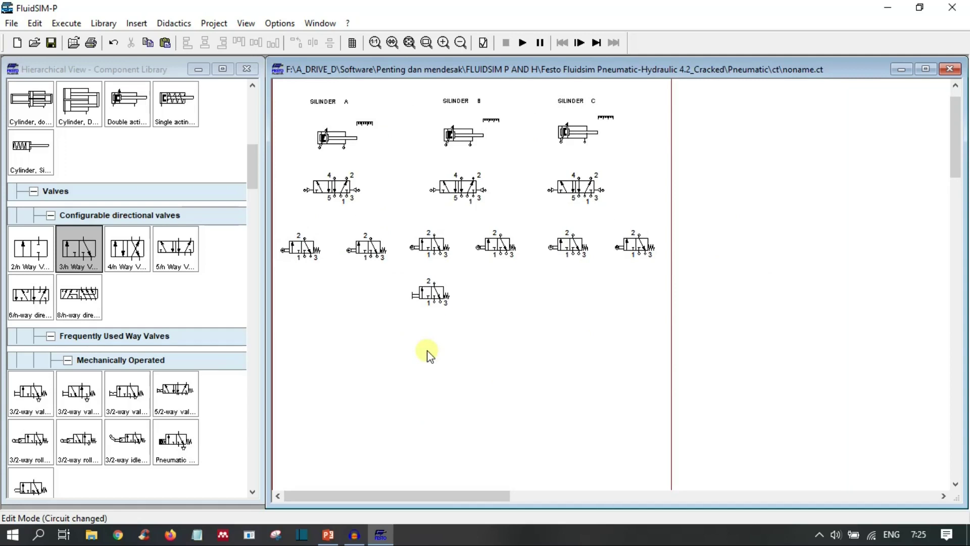
{"action": "scroll", "coordinate": [430, 357], "scroll_direction": "up", "scroll_amount": 1}
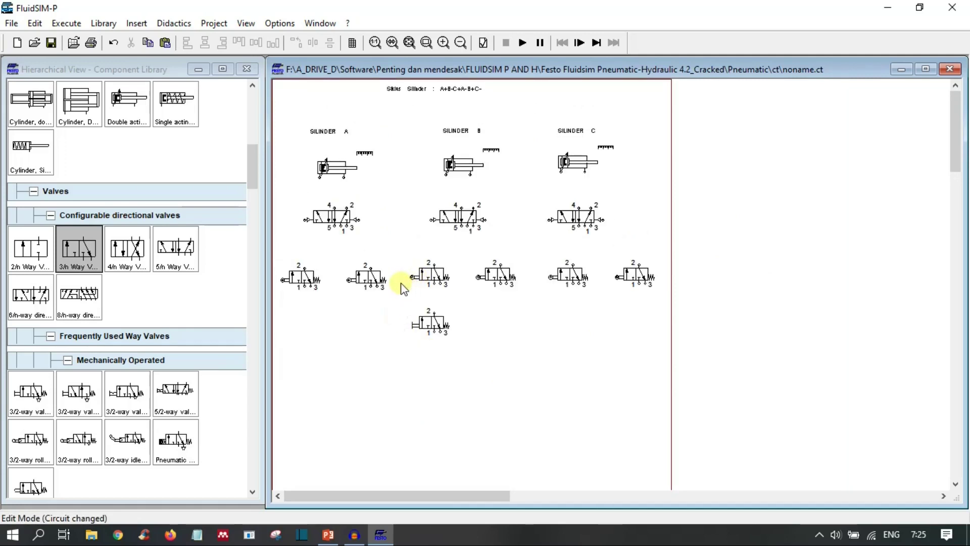
{"action": "scroll", "coordinate": [401, 284], "scroll_direction": "up", "scroll_amount": 1}
{"action": "scroll", "coordinate": [409, 268], "scroll_direction": "down", "scroll_amount": 1}
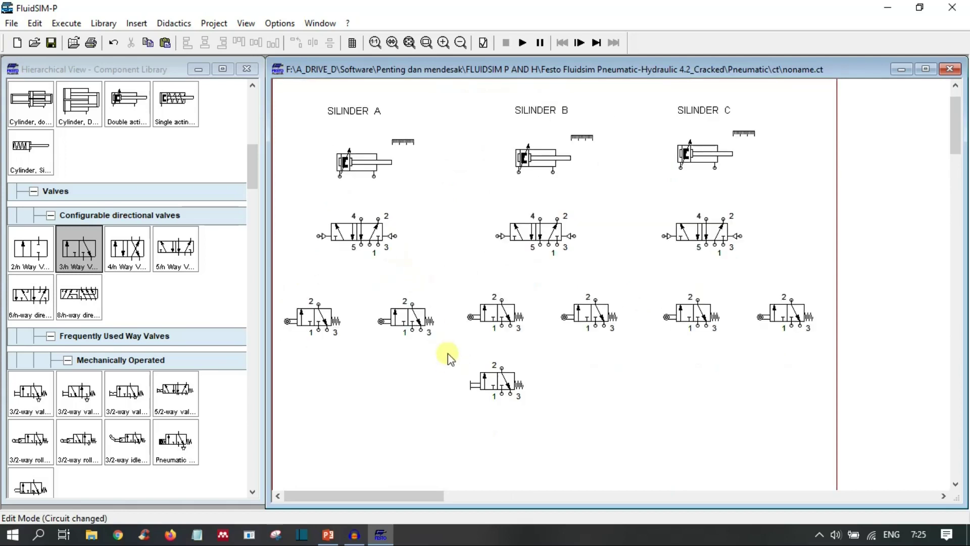
{"action": "left_click_drag", "start_coordinate": [445, 350], "coordinate": [556, 419]}
{"action": "left_click_drag", "start_coordinate": [498, 381], "coordinate": [534, 372]}
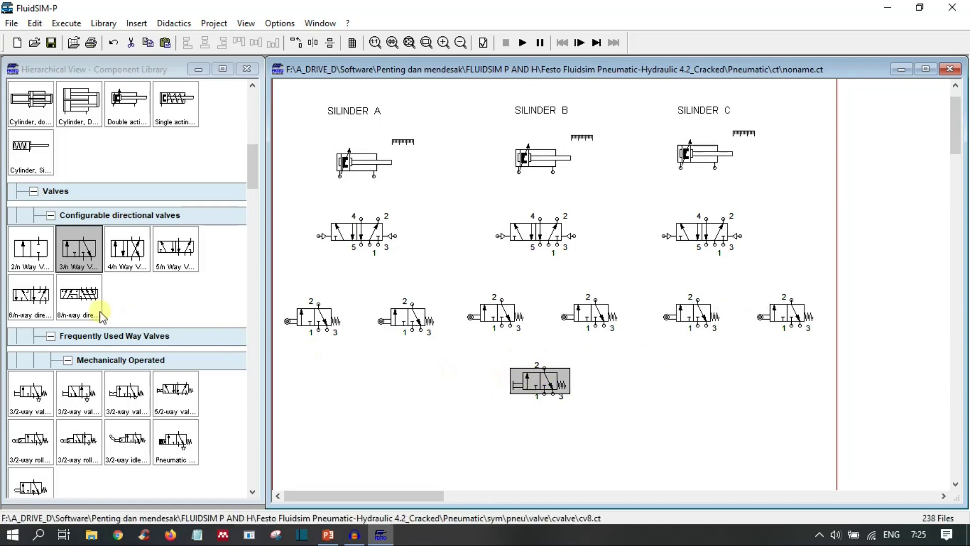
Place a compressed air supply below the push-button valve, leaving a gap between them.
{"action": "scroll", "coordinate": [99, 310], "scroll_direction": "up", "scroll_amount": 6}
{"action": "scroll", "coordinate": [109, 318], "scroll_direction": "up", "scroll_amount": 4}
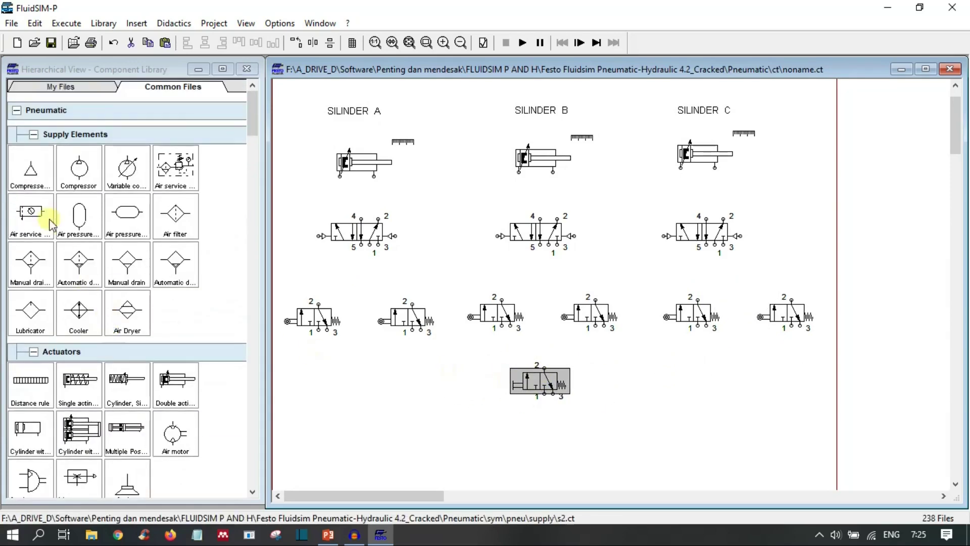
{"action": "left_click_drag", "start_coordinate": [25, 174], "coordinate": [534, 470]}
{"action": "scroll", "coordinate": [539, 429], "scroll_direction": "down", "scroll_amount": 3}
{"action": "left_click_drag", "start_coordinate": [505, 304], "coordinate": [563, 360]}
{"action": "key", "text": "Down"}
{"action": "key", "text": "Down"}
{"action": "key", "text": "Down"}
{"action": "key", "text": "Down"}
{"action": "key", "text": "Down"}
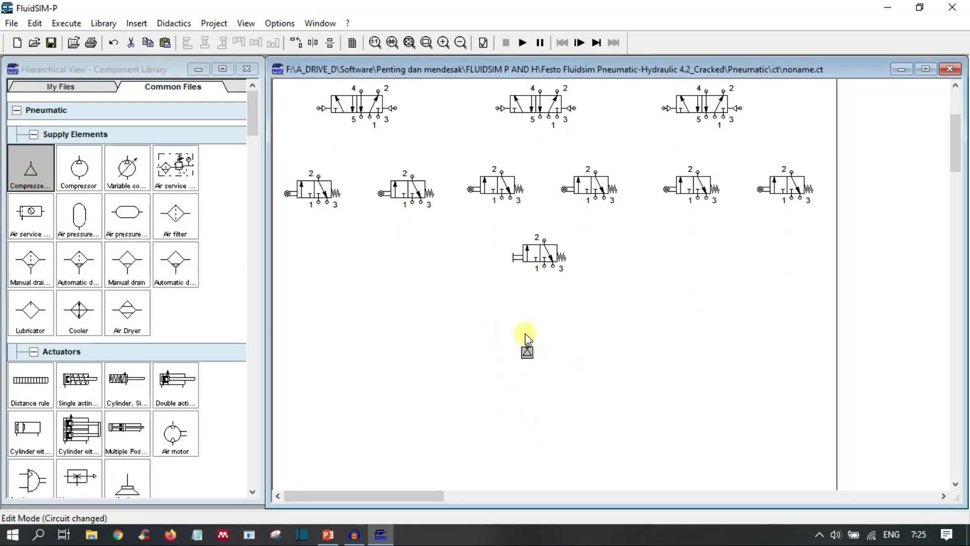
Add a simplified air service unit, rotate it 90°, and align it between the compressed air supply and the push-button valve.
{"action": "left_click_drag", "start_coordinate": [30, 215], "coordinate": [534, 303]}
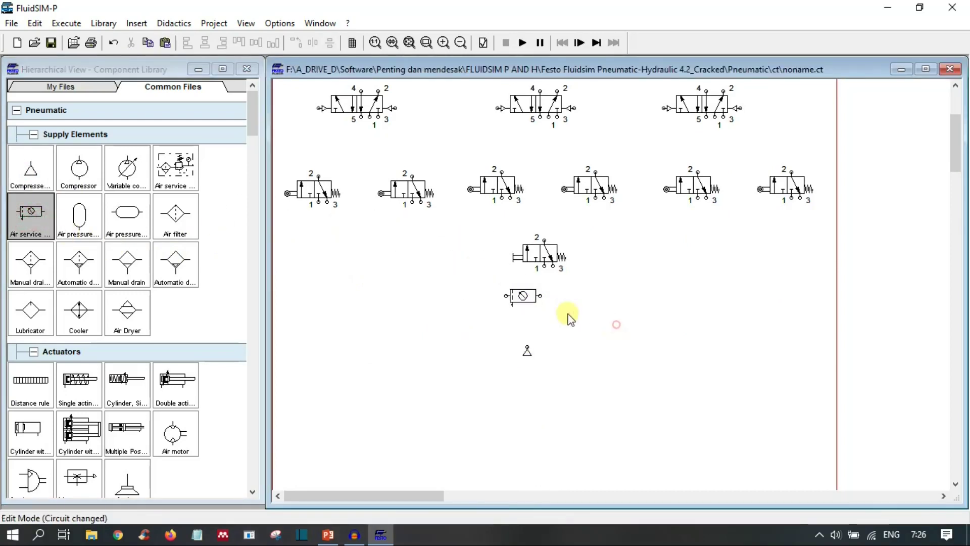
{"action": "right_click", "coordinate": [526, 293]}
{"action": "mouse_move", "coordinate": [598, 418]}
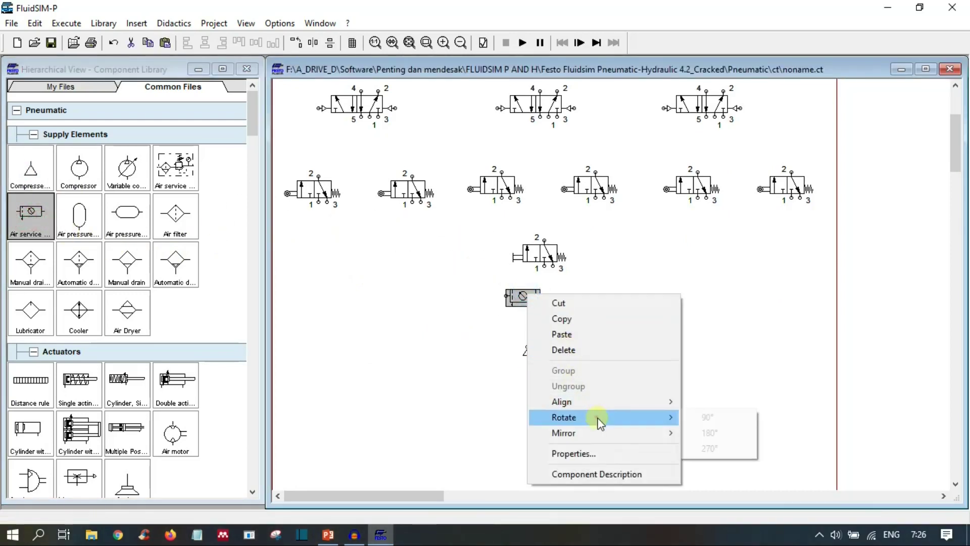
{"action": "left_click", "coordinate": [703, 425]}
{"action": "left_click_drag", "start_coordinate": [475, 264], "coordinate": [536, 333]}
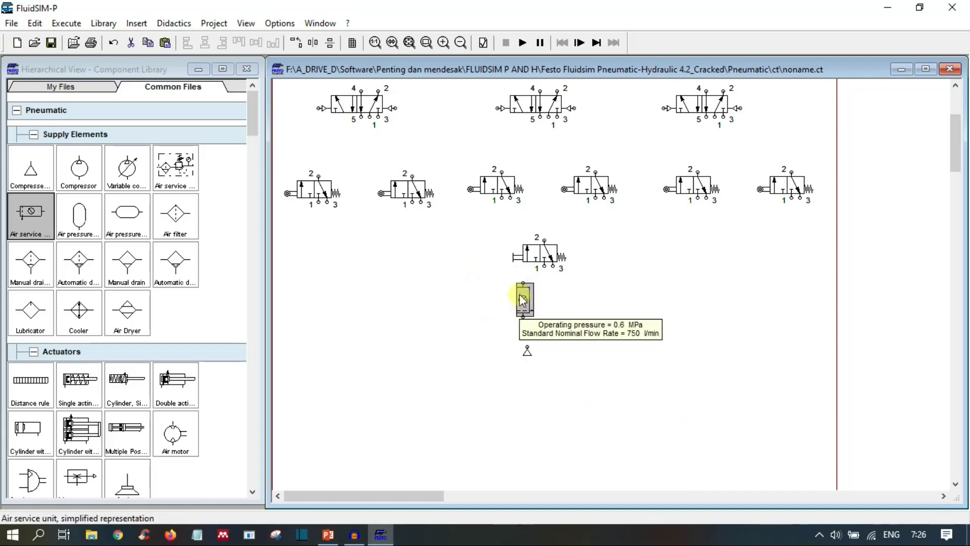
{"action": "mouse_move", "coordinate": [523, 297]}
{"action": "left_mouse_down"}
{"action": "mouse_move", "coordinate": [539, 303]}
{"action": "mouse_move", "coordinate": [531, 300]}
{"action": "mouse_move", "coordinate": [527, 313]}
{"action": "left_mouse_up"}
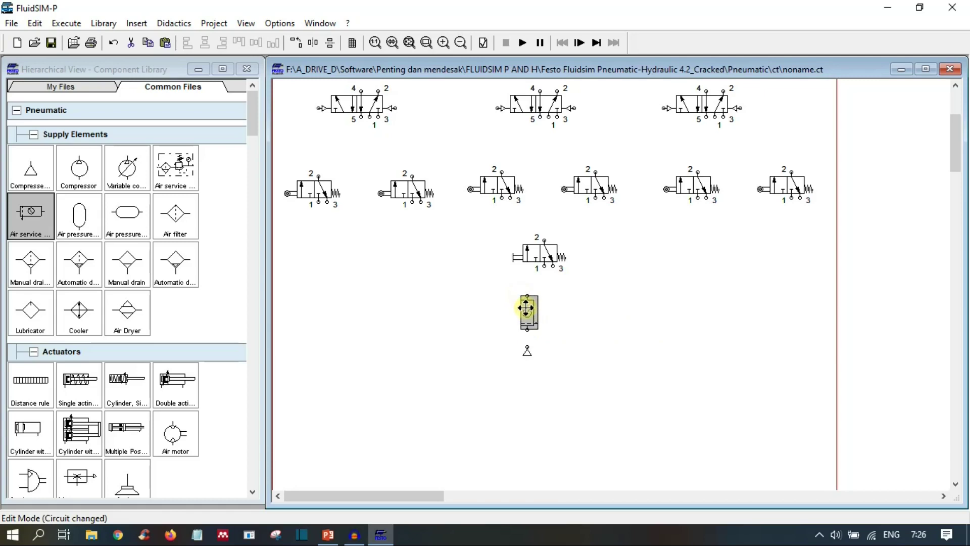
{"action": "left_click", "coordinate": [595, 314]}
Define label A0 on cylinder A's distance rule, with begin and end positions of 0 mm.
{"action": "scroll", "coordinate": [599, 317], "scroll_direction": "up", "scroll_amount": 5}
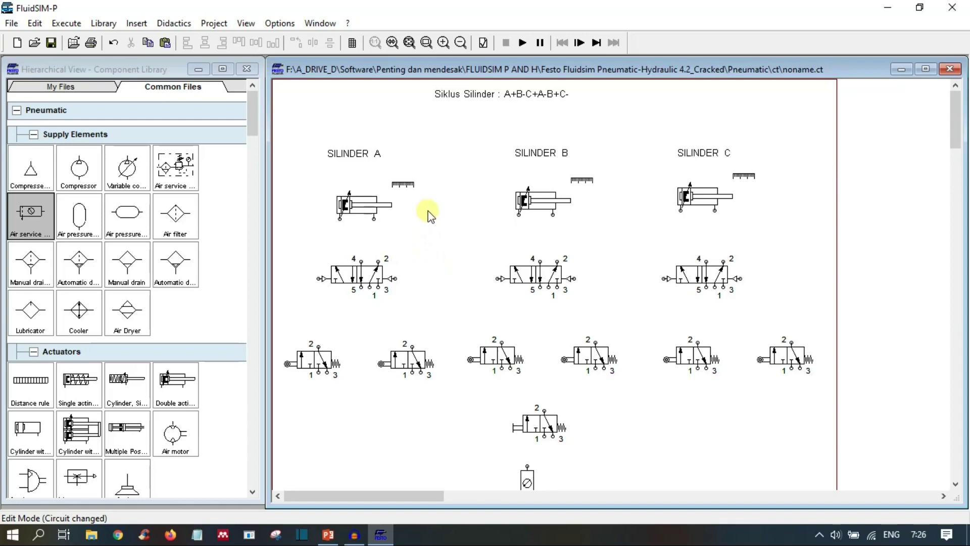
{"action": "double_click", "coordinate": [404, 182]}
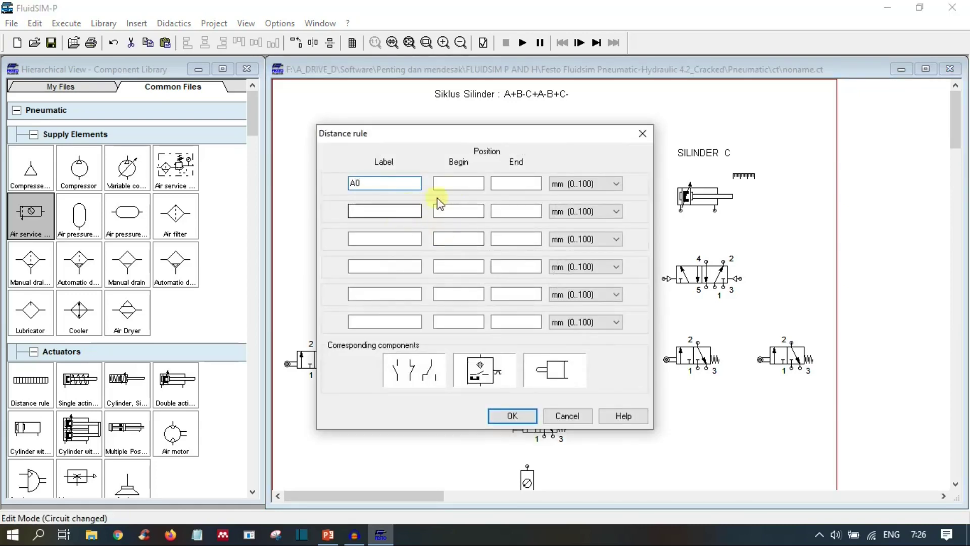
{"action": "left_click", "coordinate": [462, 178]}
{"action": "type", "text": "0"}
{"action": "left_click", "coordinate": [517, 183]}
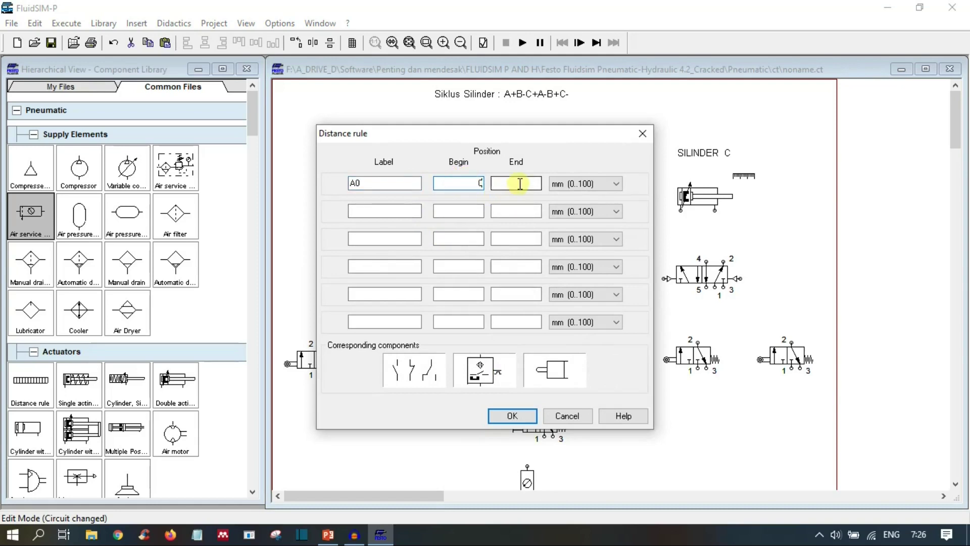
{"action": "type", "text": "0"}
Add label A1 at begin and end positions of 100 mm to cylinder A's distance rule and apply the settings.
{"action": "left_click", "coordinate": [412, 209]}
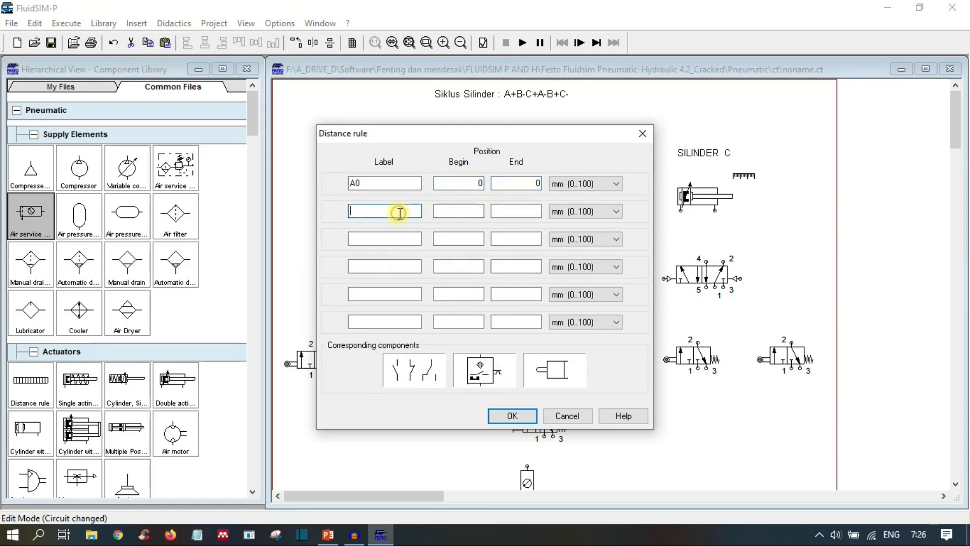
{"action": "type", "text": "A1"}
{"action": "left_click", "coordinate": [453, 210]}
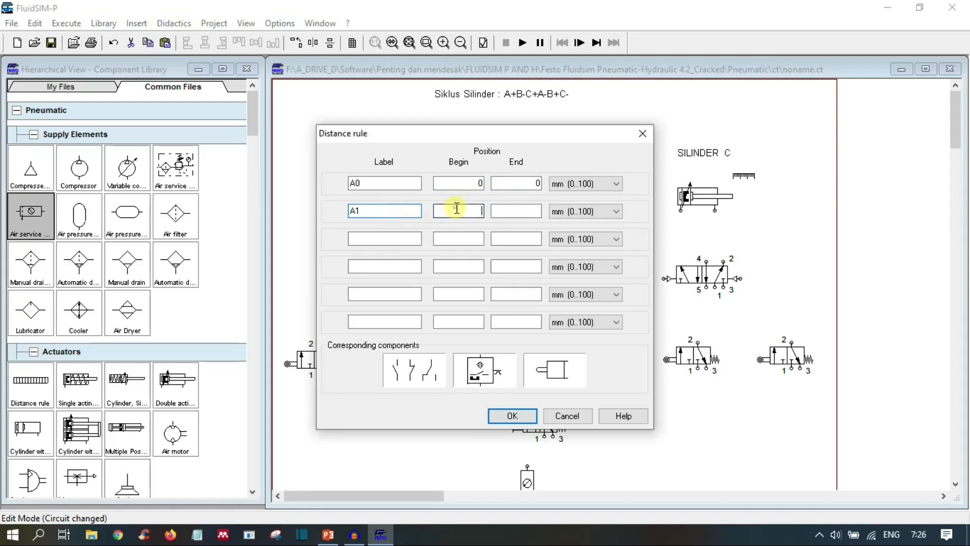
{"action": "type", "text": "10"}
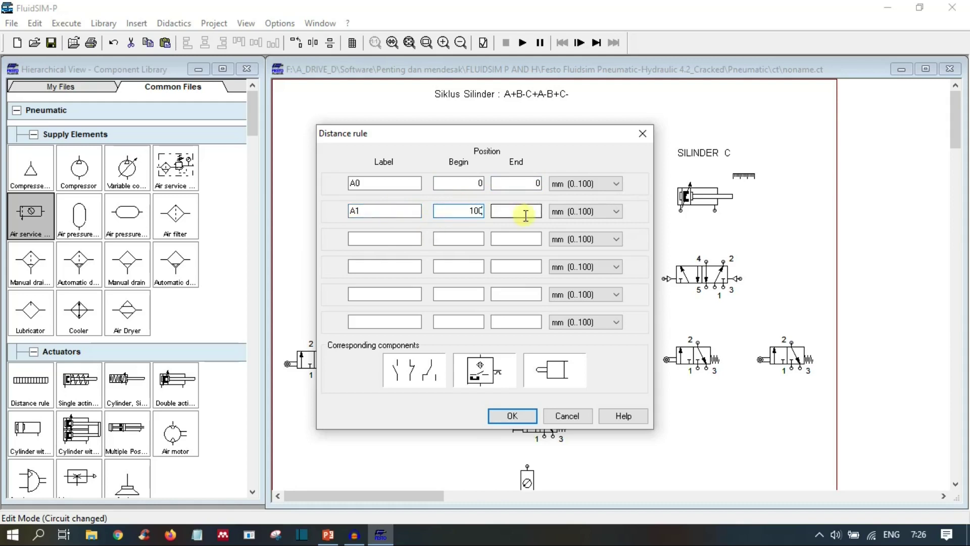
{"action": "type", "text": "0"}
{"action": "left_click", "coordinate": [525, 215]}
{"action": "type", "text": "10"}
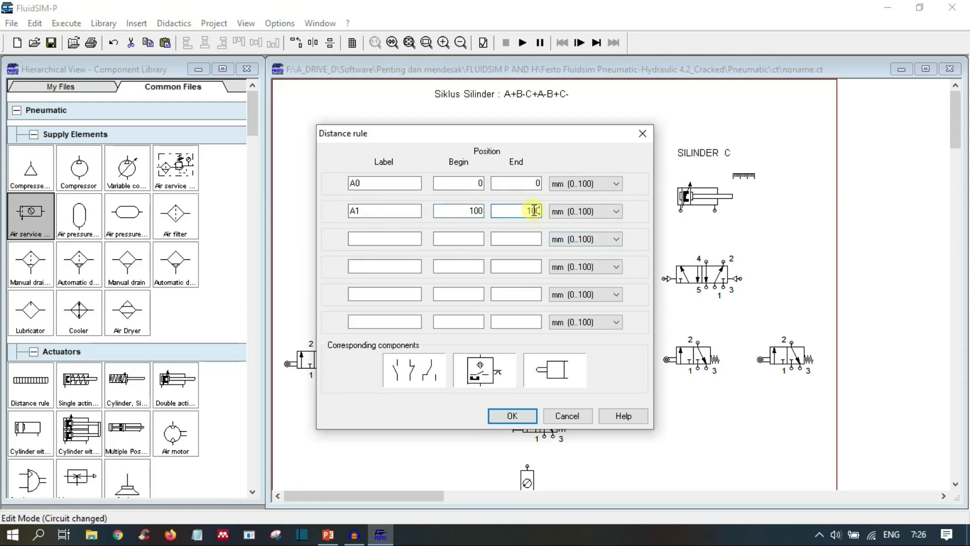
{"action": "type", "text": "0"}
{"action": "left_click", "coordinate": [524, 414]}
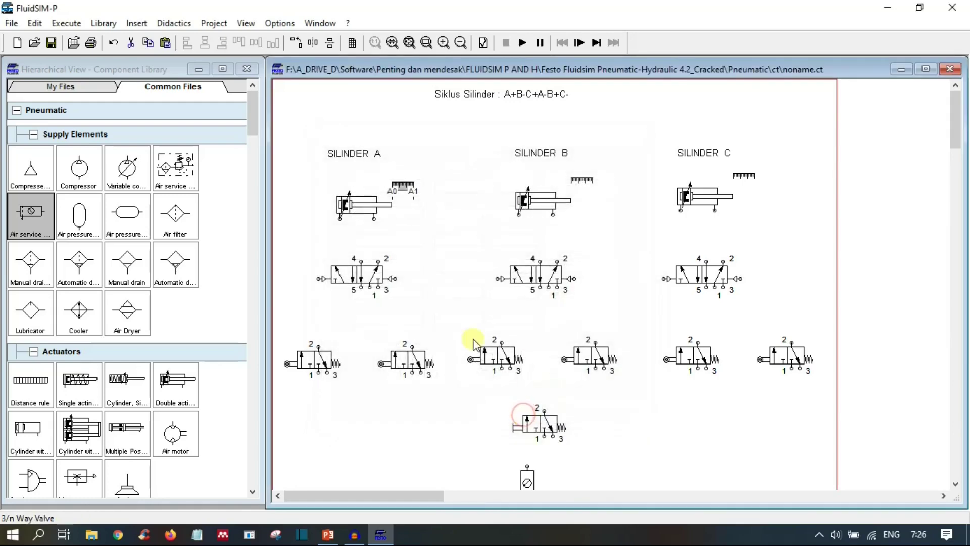
{"action": "left_click", "coordinate": [453, 231]}
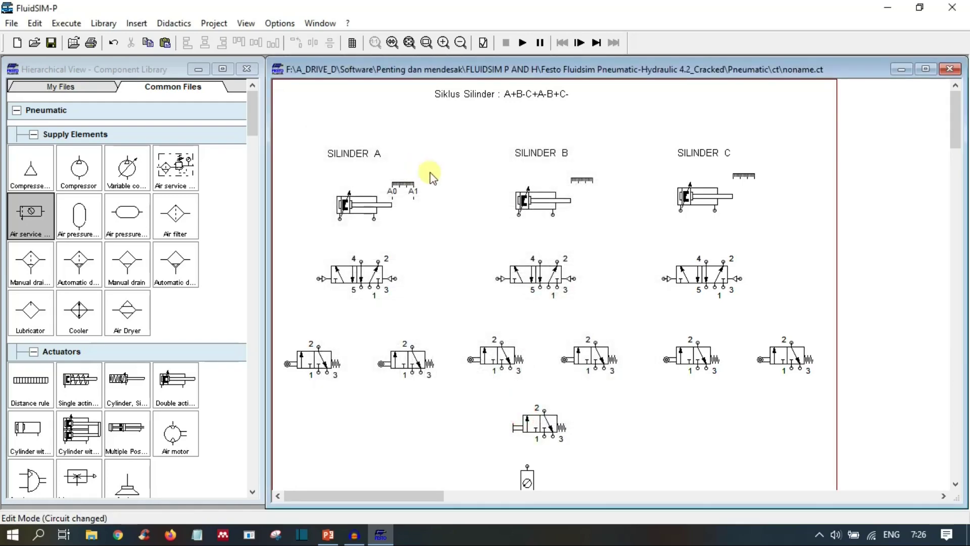
Define label B0 on cylinder B's distance rule, with begin and end positions of 0 mm.
{"action": "double_click", "coordinate": [581, 179]}
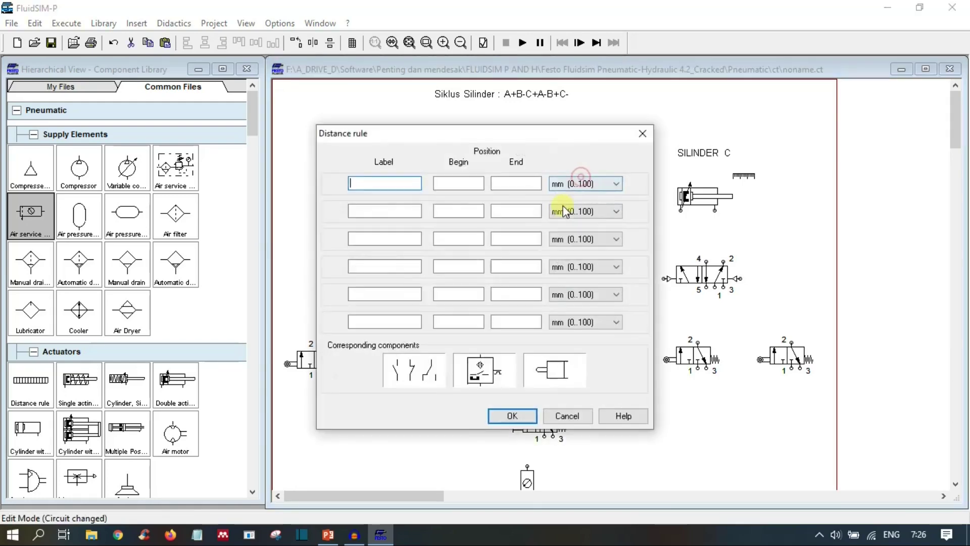
{"action": "type", "text": "B0"}
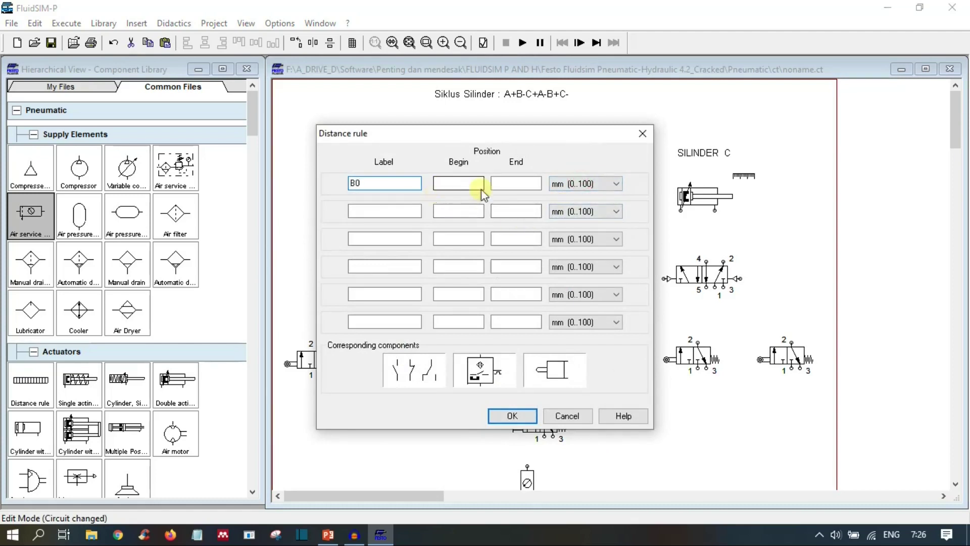
{"action": "left_click", "coordinate": [464, 184]}
{"action": "type", "text": "0"}
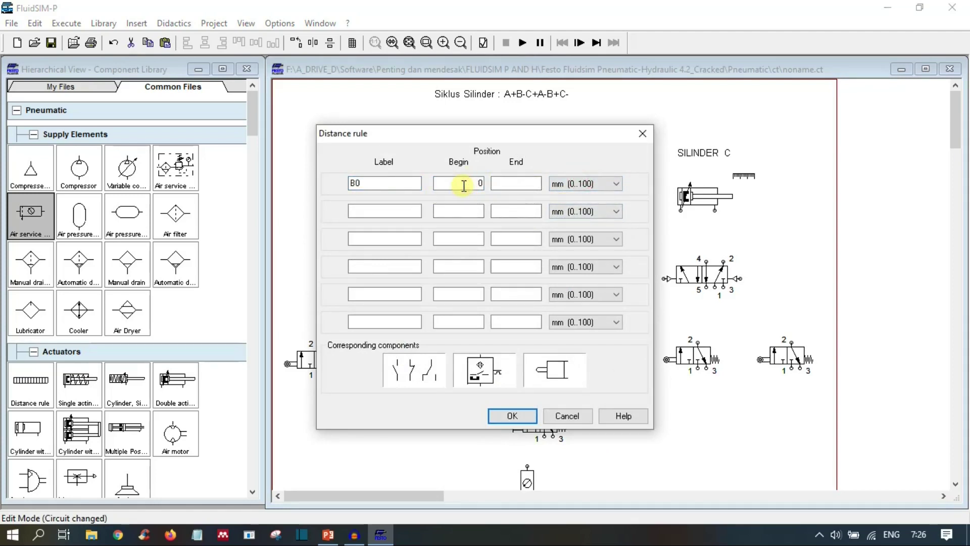
{"action": "left_click", "coordinate": [519, 181]}
{"action": "type", "text": "0"}
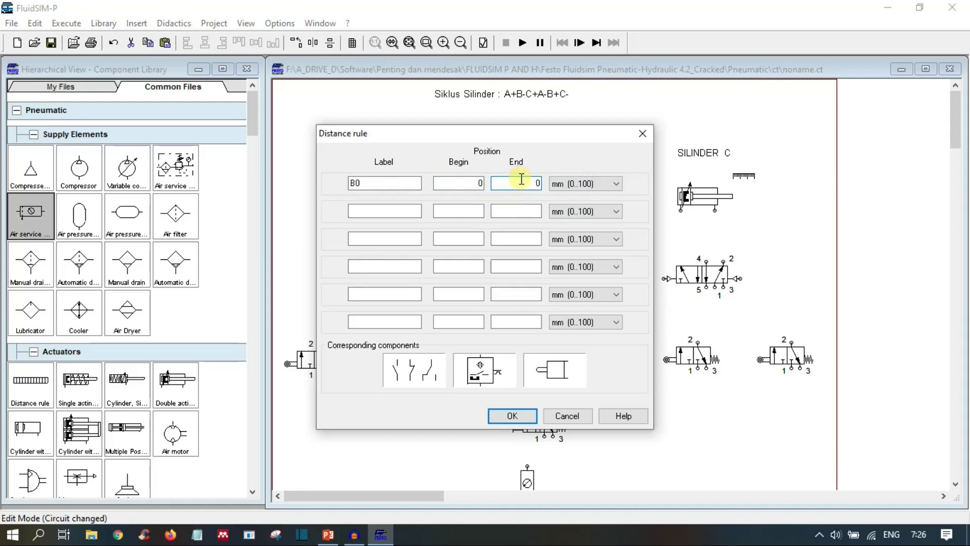
Add label B1 at begin and end positions of 100 mm to cylinder B's distance rule and apply the settings.
{"action": "left_click", "coordinate": [388, 211]}
{"action": "type", "text": "B1"}
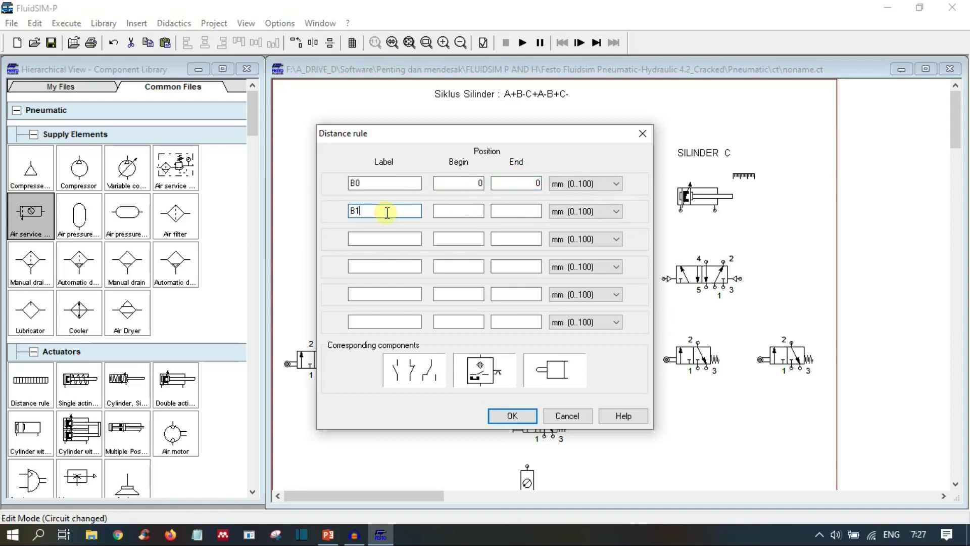
{"action": "left_click", "coordinate": [445, 210]}
{"action": "type", "text": "100"}
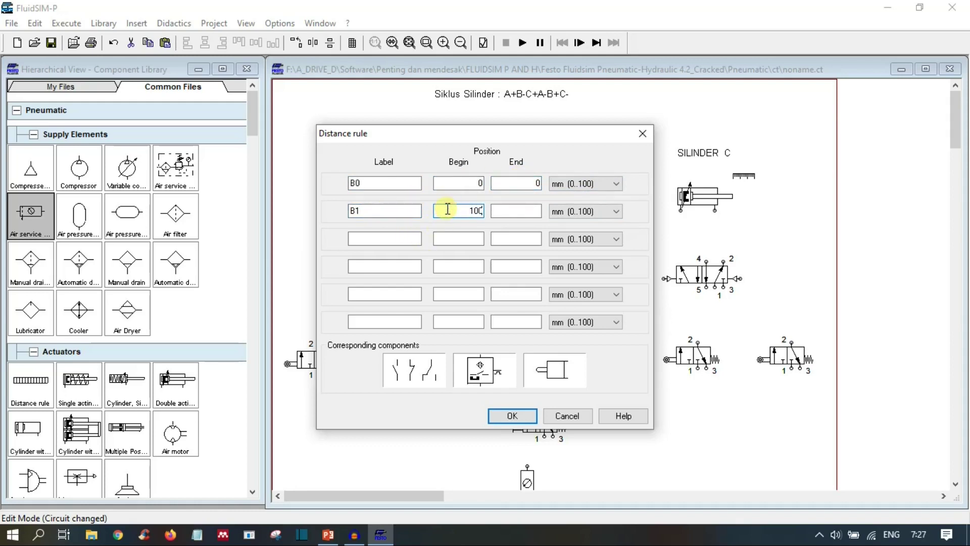
{"action": "left_click", "coordinate": [502, 211]}
{"action": "type", "text": "100"}
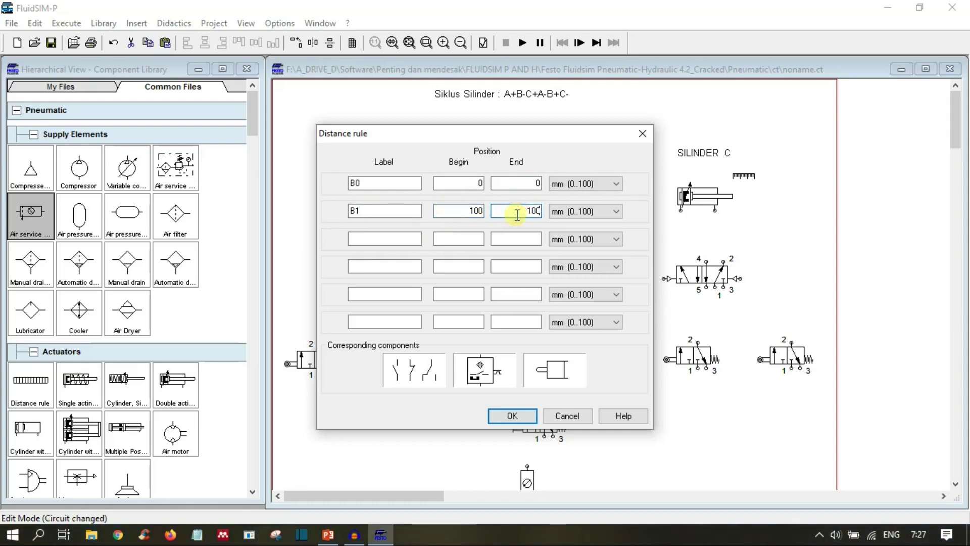
{"action": "left_click", "coordinate": [511, 416]}
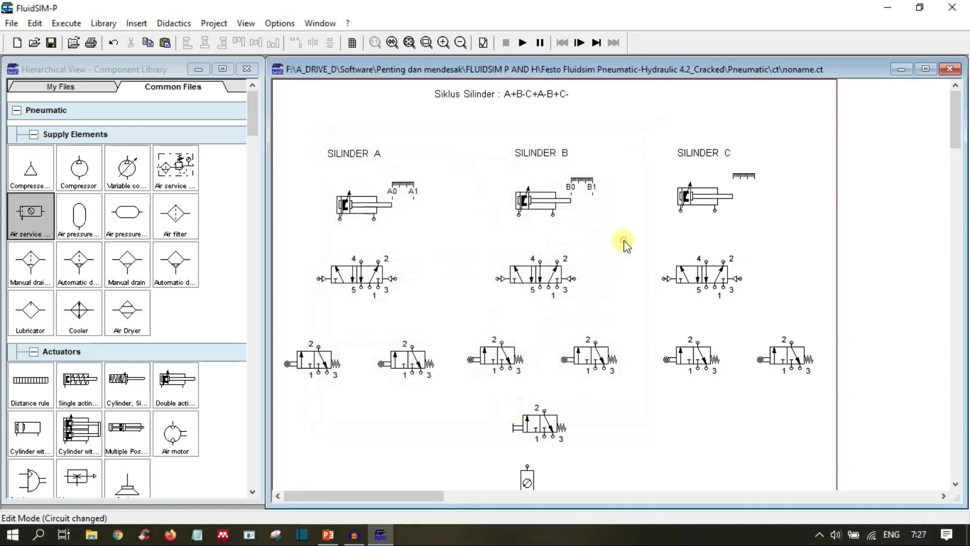
Define labels C0 at 0 mm and C1 at 100 mm, for both begin and end, on cylinder C's distance rule and apply them.
{"action": "double_click", "coordinate": [743, 176]}
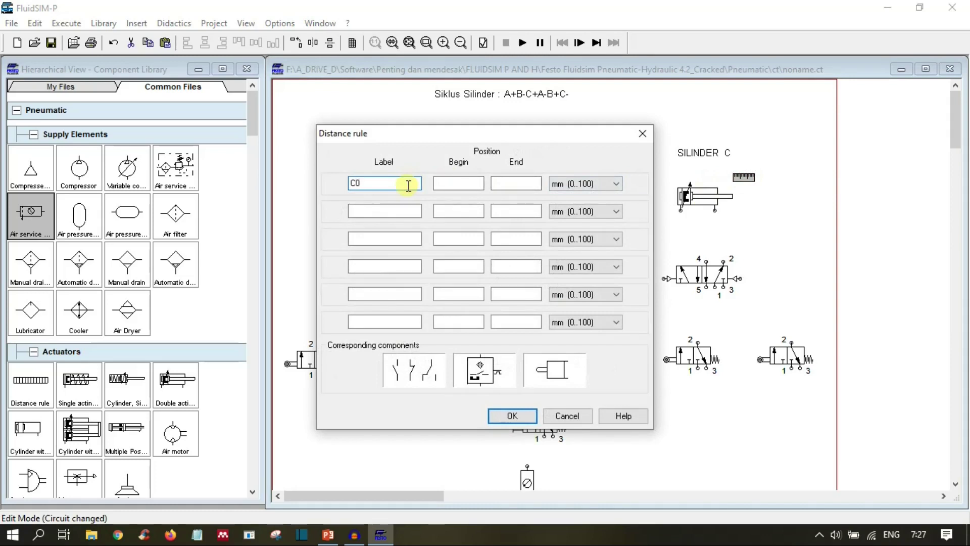
{"action": "left_click", "coordinate": [434, 185]}
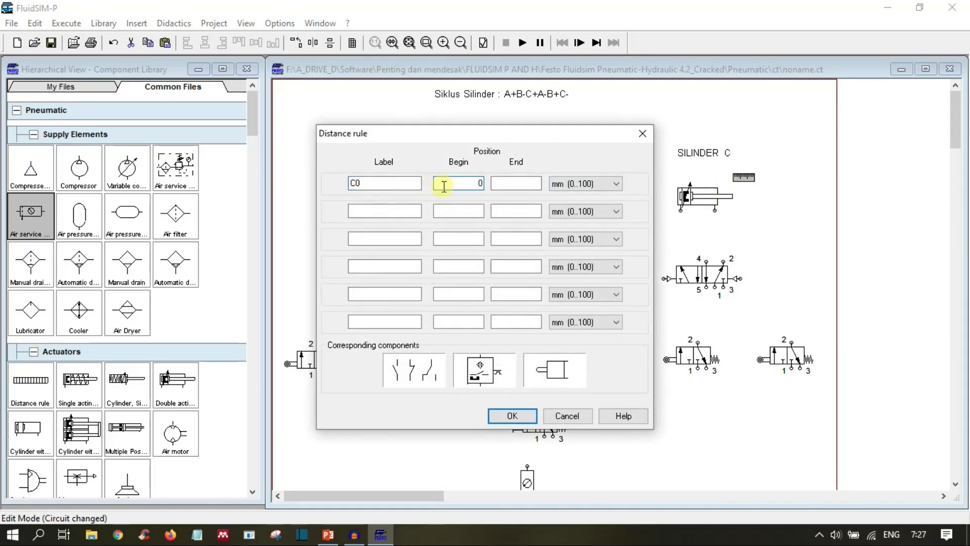
{"action": "left_click", "coordinate": [509, 183]}
{"action": "type", "text": "0"}
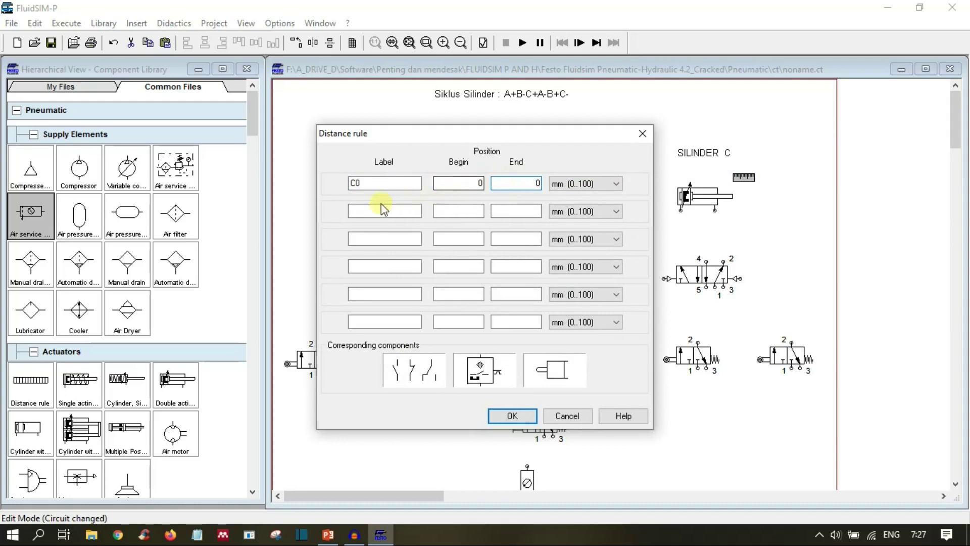
{"action": "left_click", "coordinate": [375, 207]}
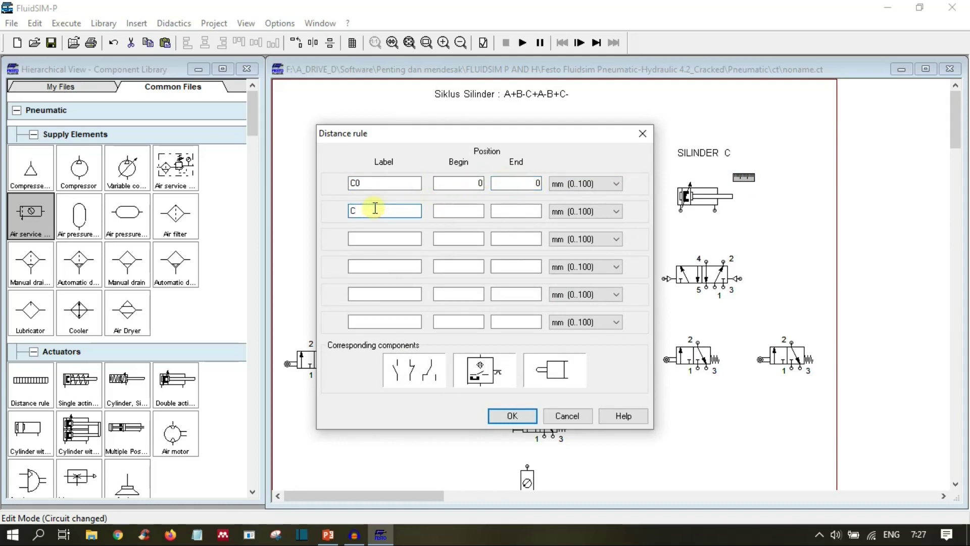
{"action": "left_click", "coordinate": [476, 208]}
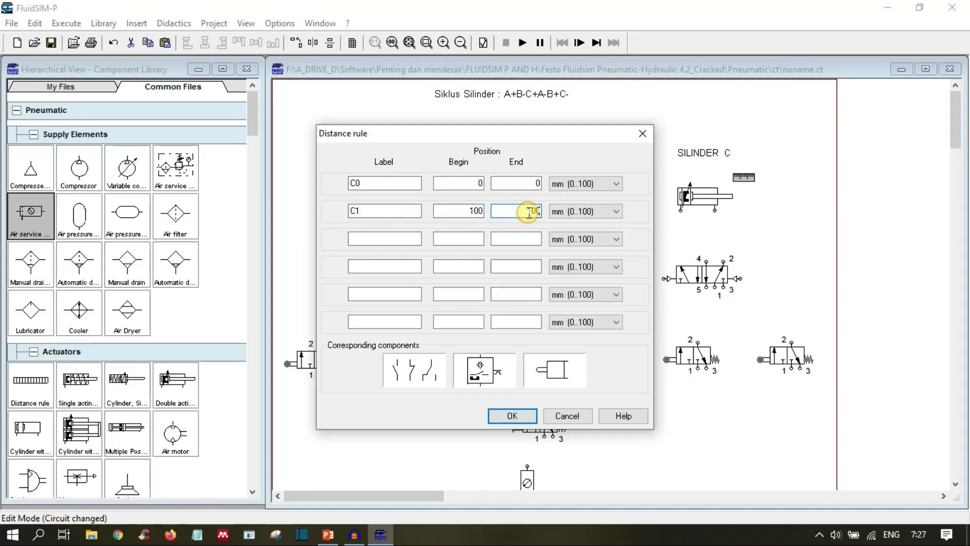
{"action": "left_click", "coordinate": [521, 416]}
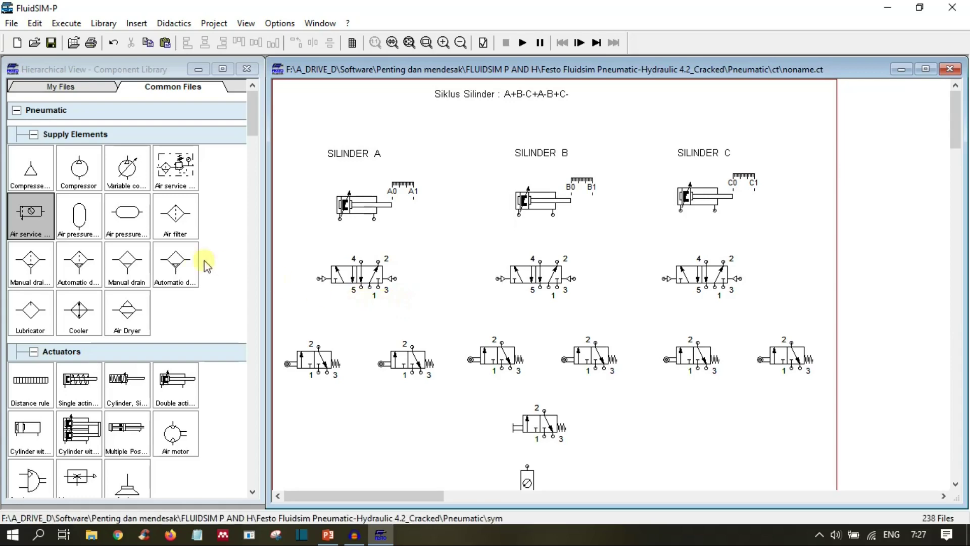
Add a throttle valve from the shutoff and flow control valves to the circuit, beside cylinder A's 5/n way valve.
{"action": "scroll", "coordinate": [170, 277], "scroll_direction": "down", "scroll_amount": 15}
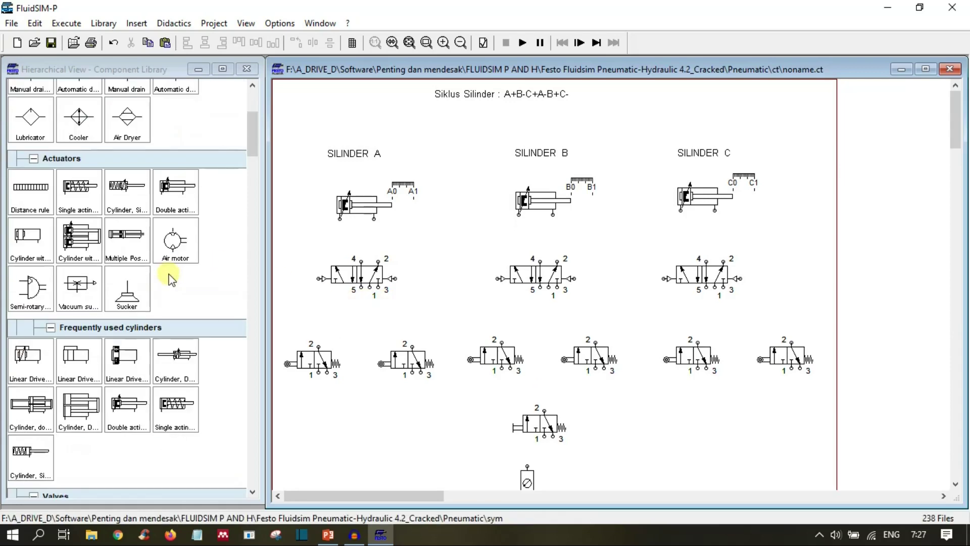
{"action": "scroll", "coordinate": [169, 277], "scroll_direction": "down", "scroll_amount": 4}
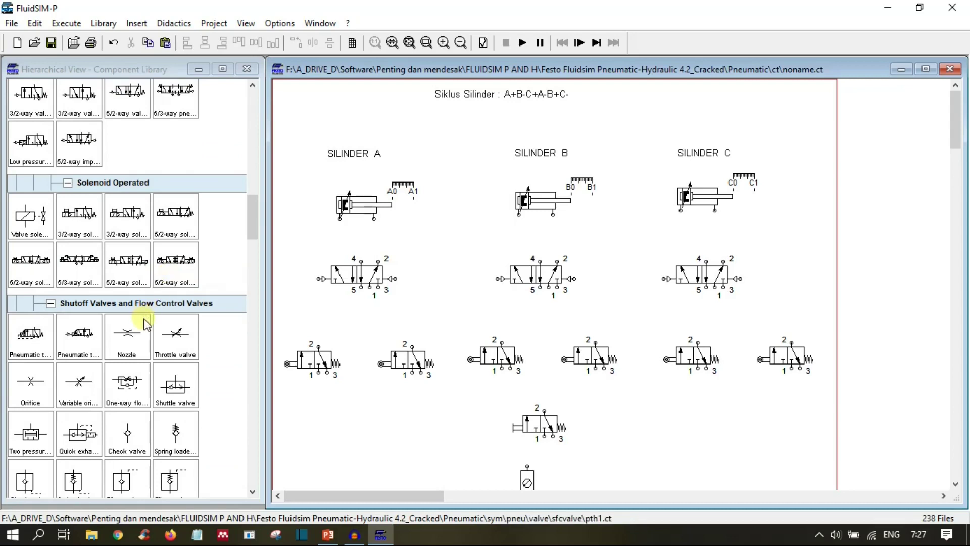
{"action": "left_click_drag", "start_coordinate": [170, 331], "coordinate": [748, 302]}
Shift the three 5/n way valves down together to make room for throttle valves beneath the cylinders.
{"action": "left_click", "coordinate": [325, 230]}
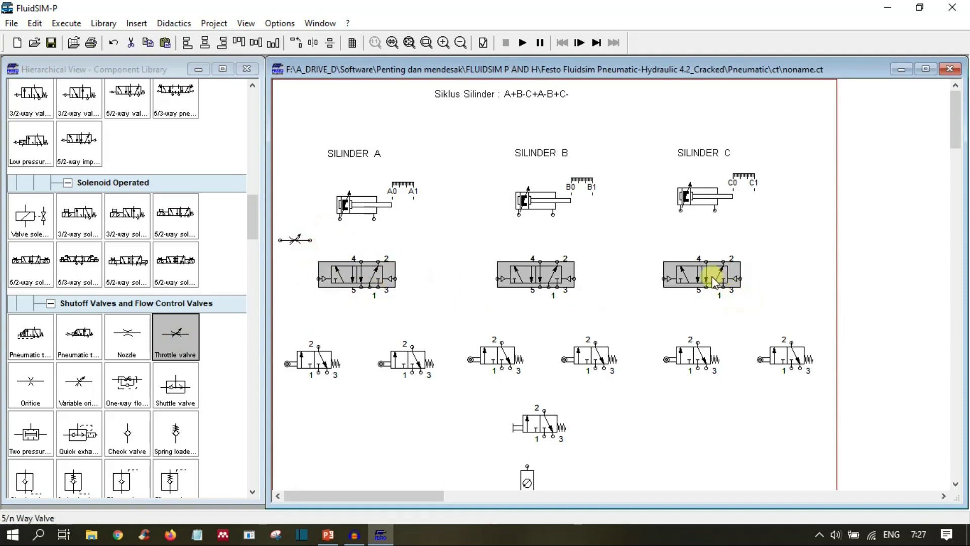
{"action": "scroll", "coordinate": [495, 355], "scroll_direction": "down", "scroll_amount": 3}
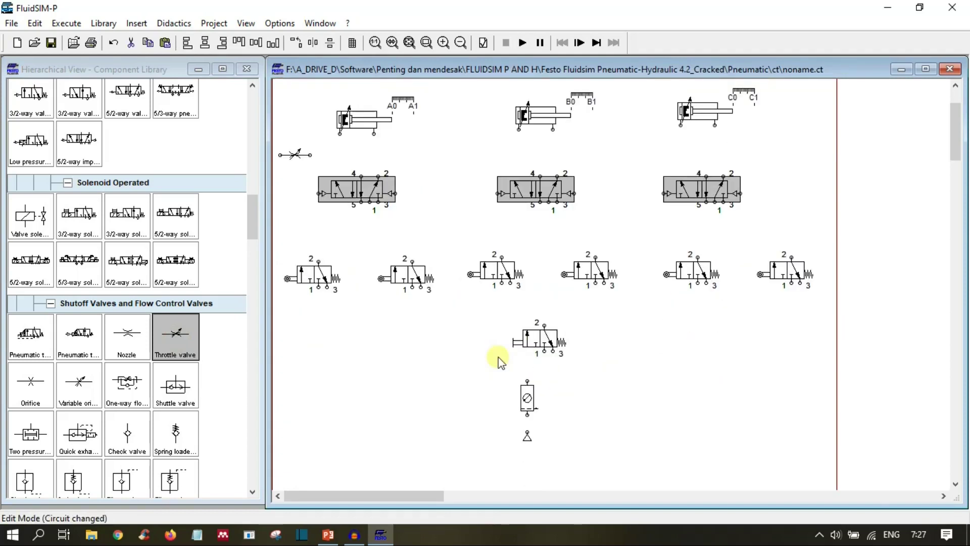
{"action": "scroll", "coordinate": [309, 233], "scroll_direction": "up", "scroll_amount": 3}
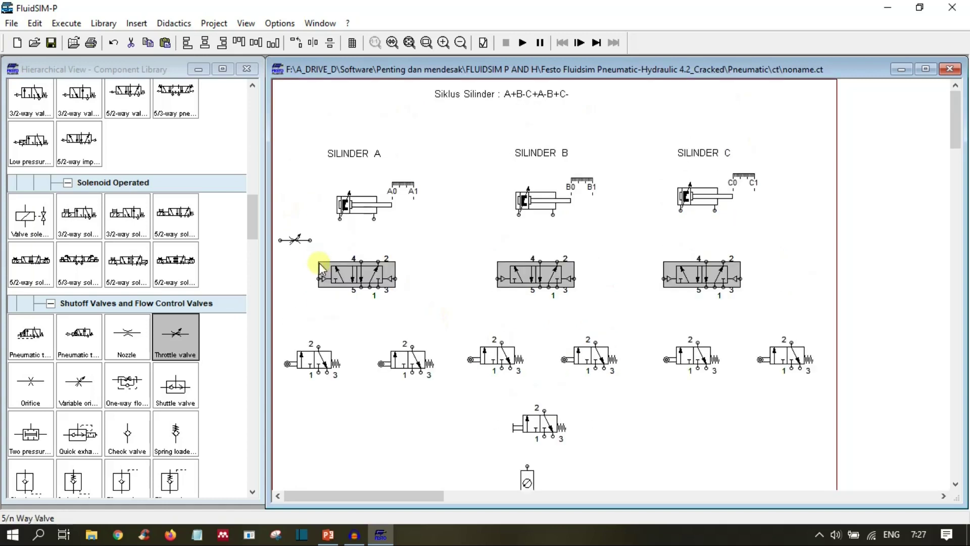
{"action": "key", "text": "Down"}
{"action": "key", "text": "Down"}
{"action": "key", "text": "Down"}
{"action": "key", "text": "Down"}
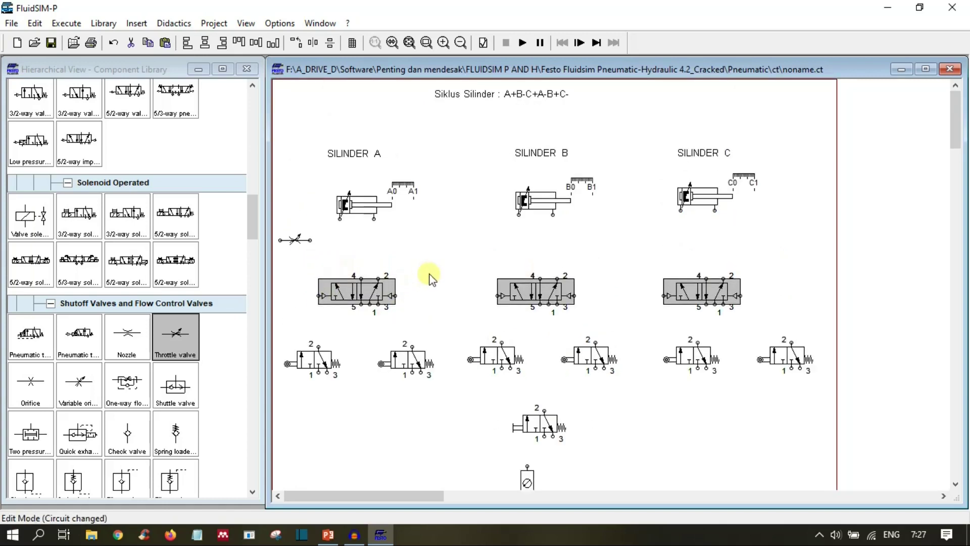
{"action": "left_click", "coordinate": [402, 224]}
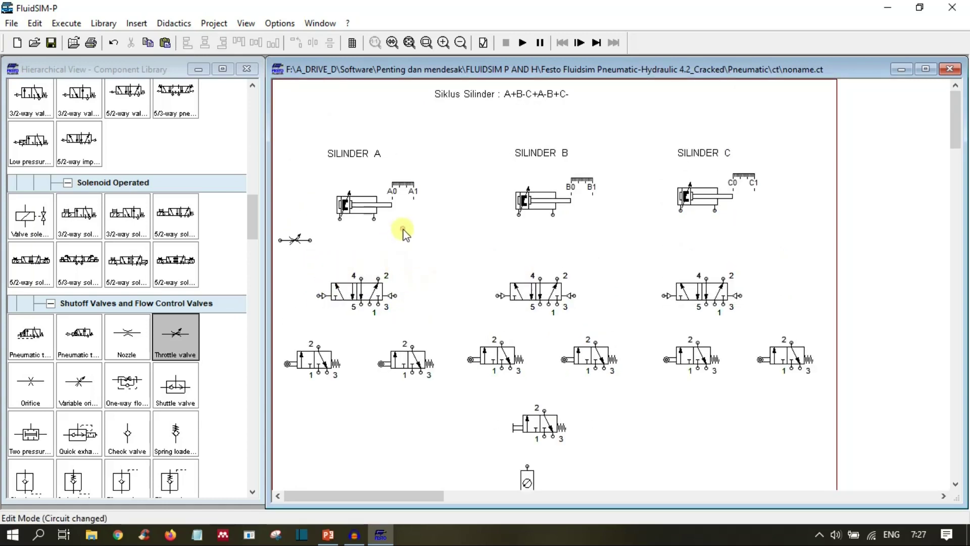
Rotate the throttle valve to a vertical orientation and position it between cylinder A's rear port and its 5/n way valve.
{"action": "right_click", "coordinate": [294, 240]}
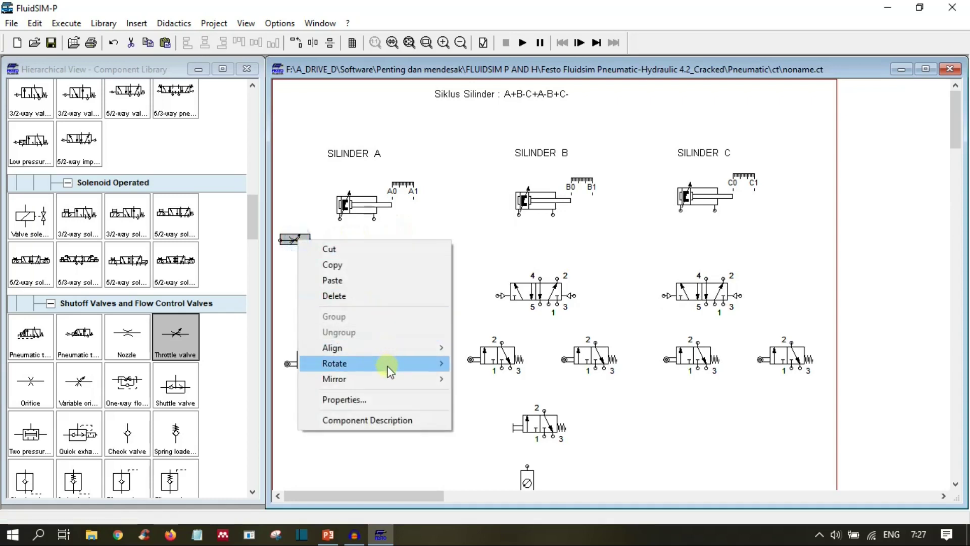
{"action": "mouse_move", "coordinate": [412, 364]}
{"action": "left_click", "coordinate": [460, 363]}
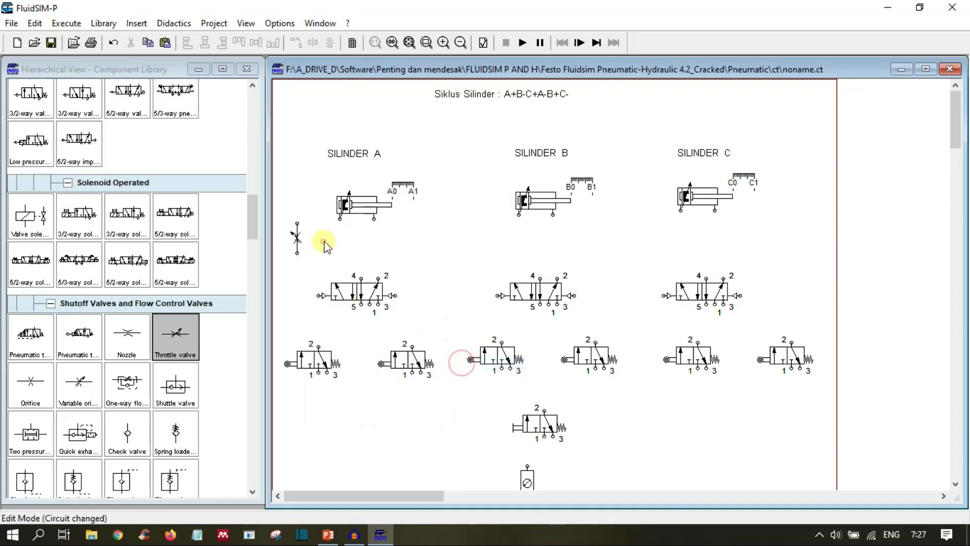
{"action": "mouse_move", "coordinate": [305, 248]}
{"action": "left_click_drag", "start_coordinate": [306, 248], "coordinate": [326, 252]}
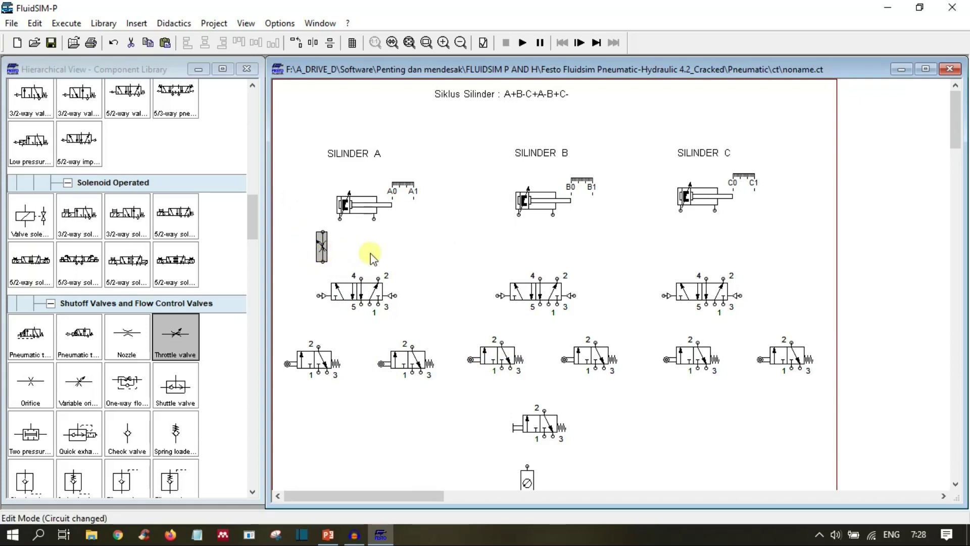
Paste a copy of the throttle valve and align it level with the first one, under cylinder A's rod-side port.
{"action": "key", "text": "ctrl+v"}
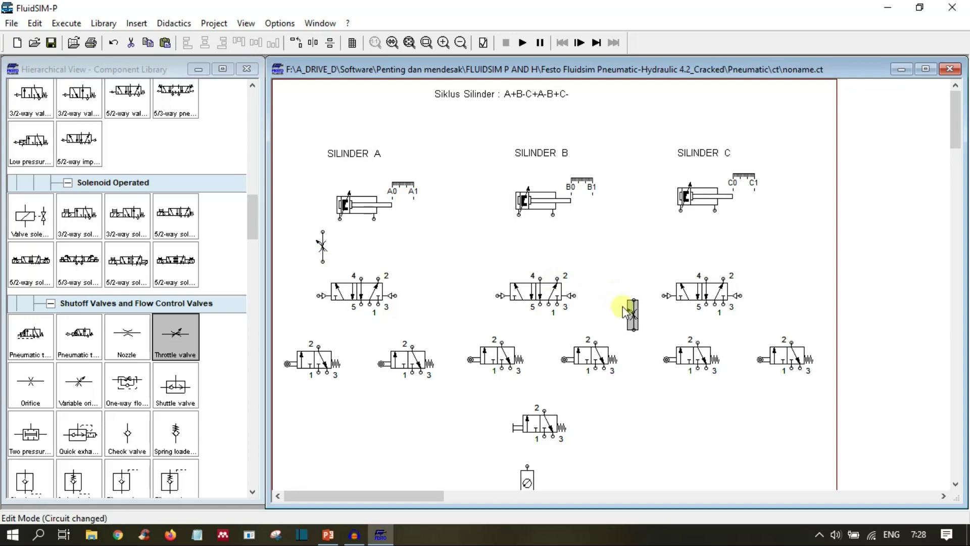
{"action": "key", "text": "Up"}
{"action": "key", "text": "Up"}
{"action": "key", "text": "Up"}
{"action": "key", "text": "Up"}
{"action": "key", "text": "Up"}
{"action": "key", "text": "Left"}
{"action": "key", "text": "Left"}
{"action": "key", "text": "Left"}
{"action": "key", "text": "Left"}
{"action": "key", "text": "Left"}
{"action": "key", "text": "Left"}
{"action": "key", "text": "Left"}
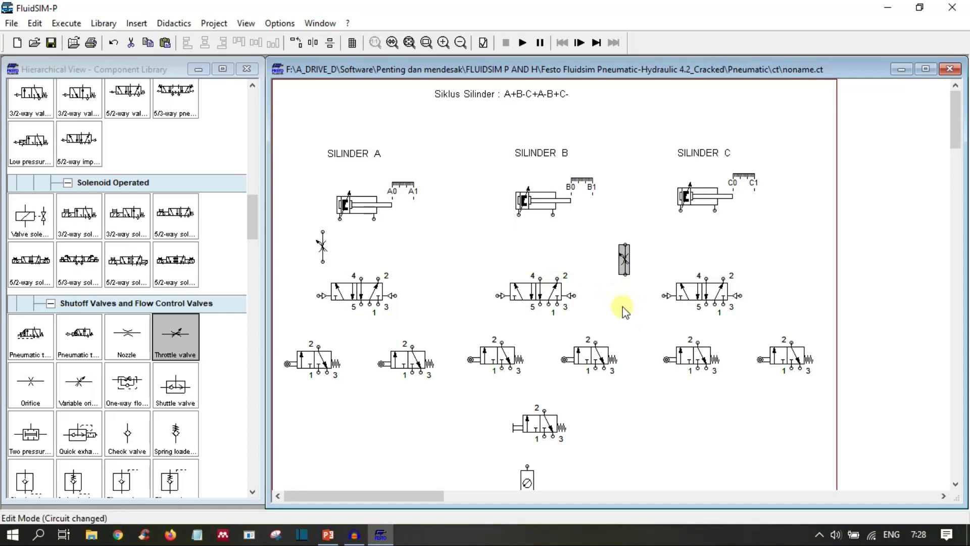
{"action": "key", "text": "Left"}
{"action": "key", "text": "Left"}
{"action": "key", "text": "Left"}
{"action": "key", "text": "Left"}
{"action": "key", "text": "Left"}
{"action": "key", "text": "Left"}
{"action": "key", "text": "Left"}
{"action": "key", "text": "Left"}
{"action": "key", "text": "Left"}
{"action": "key", "text": "Left"}
{"action": "key", "text": "Left"}
{"action": "key", "text": "Left"}
{"action": "key", "text": "Left"}
{"action": "key", "text": "Left"}
{"action": "key", "text": "Left"}
{"action": "key", "text": "Left"}
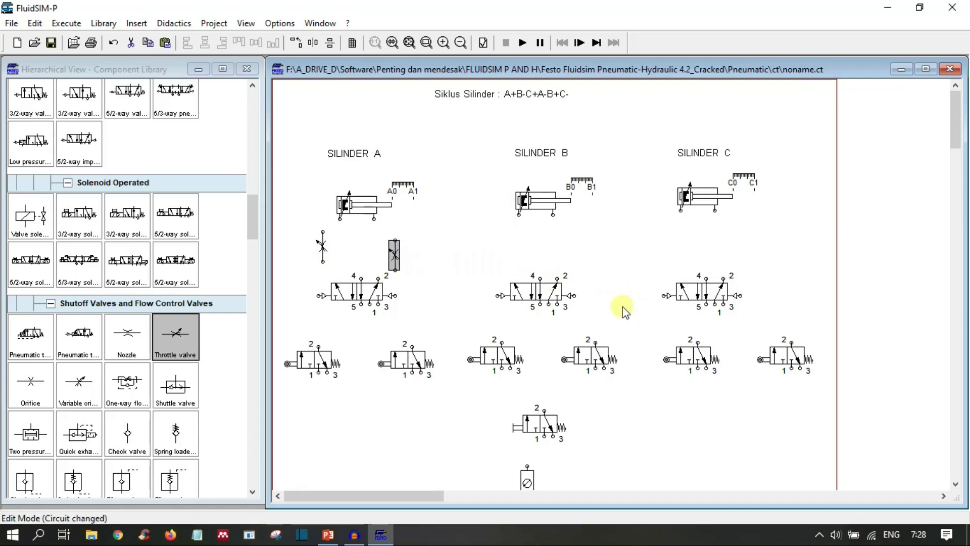
{"action": "key", "text": "Left"}
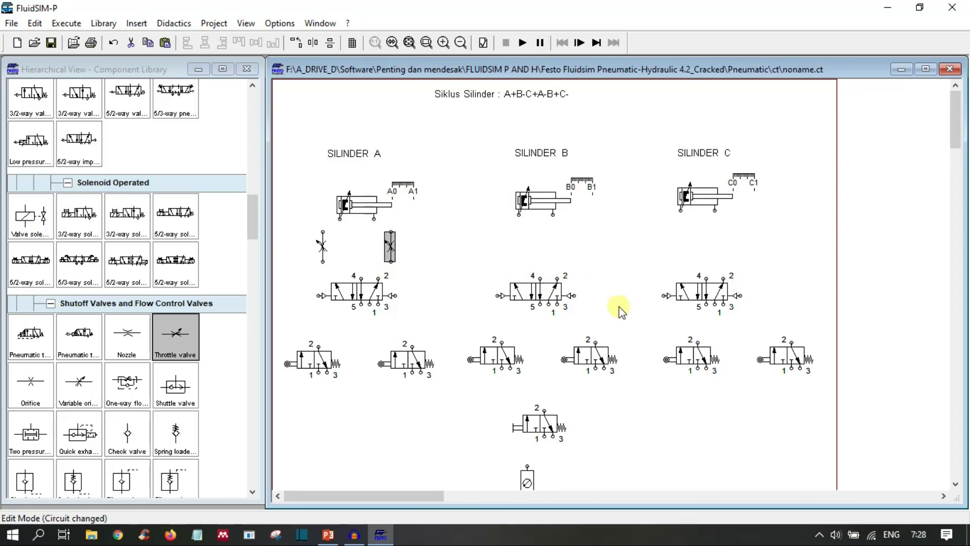
Duplicate cylinder A's pair of throttle valves and place the copies between cylinder B and its 5/n way valve.
{"action": "left_click_drag", "start_coordinate": [304, 224], "coordinate": [397, 267]}
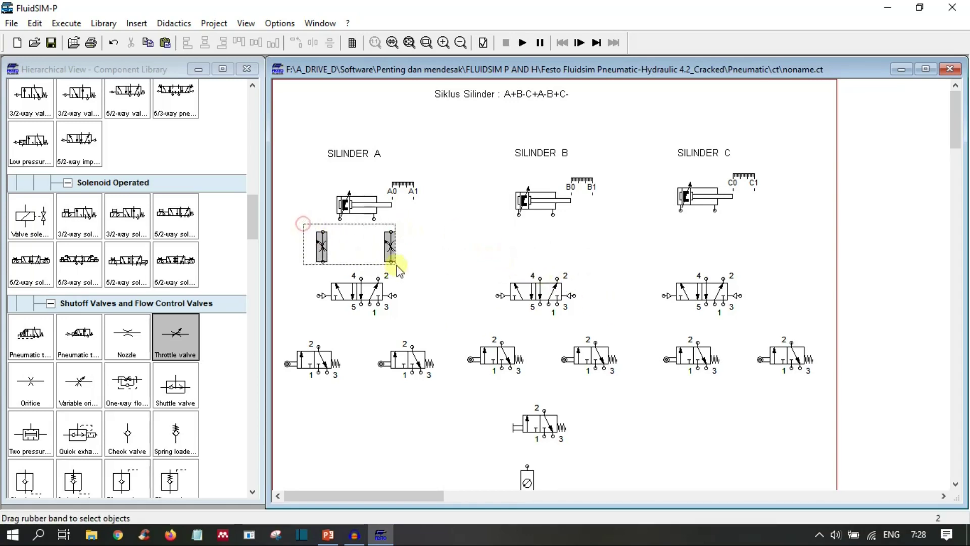
{"action": "key", "text": "ctrl+c"}
{"action": "key", "text": "ctrl+v"}
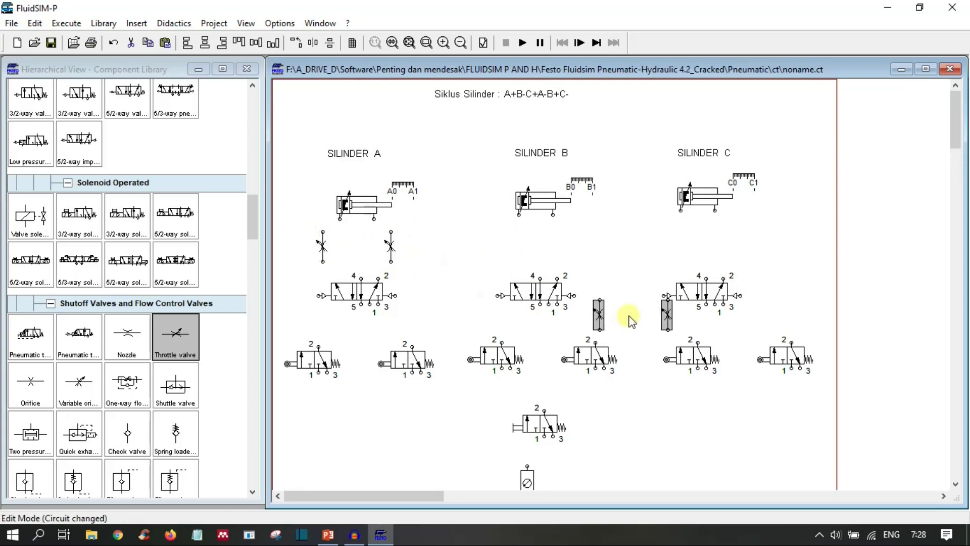
{"action": "key", "text": "Up"}
{"action": "key", "text": "Up"}
{"action": "key", "text": "Up"}
{"action": "key", "text": "Up"}
{"action": "key", "text": "Up"}
{"action": "key", "text": "Up"}
{"action": "key", "text": "Up"}
{"action": "key", "text": "Up"}
{"action": "key", "text": "Up"}
{"action": "key", "text": "Up"}
{"action": "key", "text": "Up"}
{"action": "key", "text": "Up"}
{"action": "key", "text": "Up"}
{"action": "key", "text": "Up"}
{"action": "key", "text": "Up"}
{"action": "key", "text": "Left"}
{"action": "key", "text": "Left"}
{"action": "key", "text": "Left"}
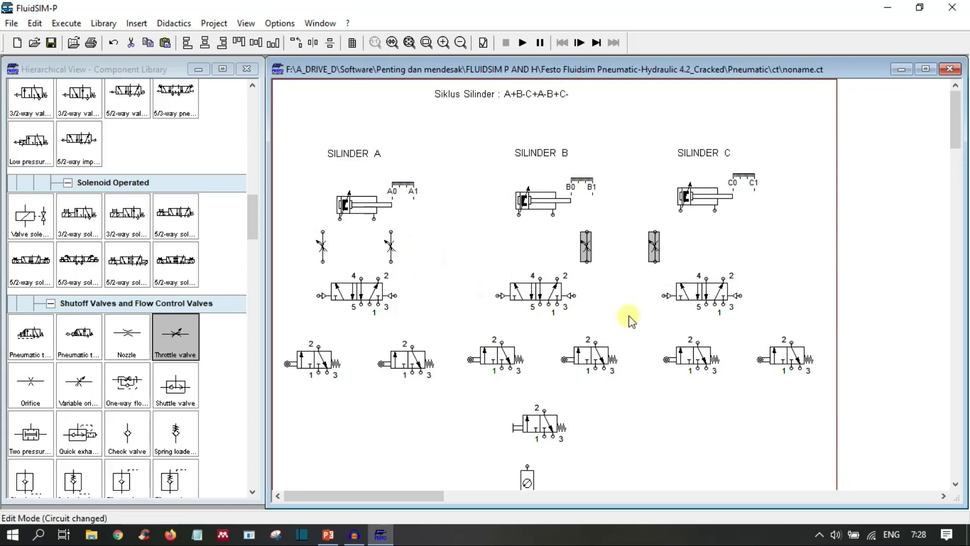
{"action": "key", "text": "Left"}
{"action": "key", "text": "Left"}
{"action": "key", "text": "Left"}
{"action": "key", "text": "Left"}
{"action": "key", "text": "Left"}
{"action": "key", "text": "Left"}
{"action": "key", "text": "Left"}
{"action": "key", "text": "Left"}
{"action": "key", "text": "Left"}
{"action": "key", "text": "Left"}
{"action": "key", "text": "Left"}
{"action": "key", "text": "Left"}
{"action": "key", "text": "Left"}
{"action": "key", "text": "Left"}
{"action": "key", "text": "Left"}
{"action": "key", "text": "Left"}
{"action": "key", "text": "Left"}
{"action": "key", "text": "Left"}
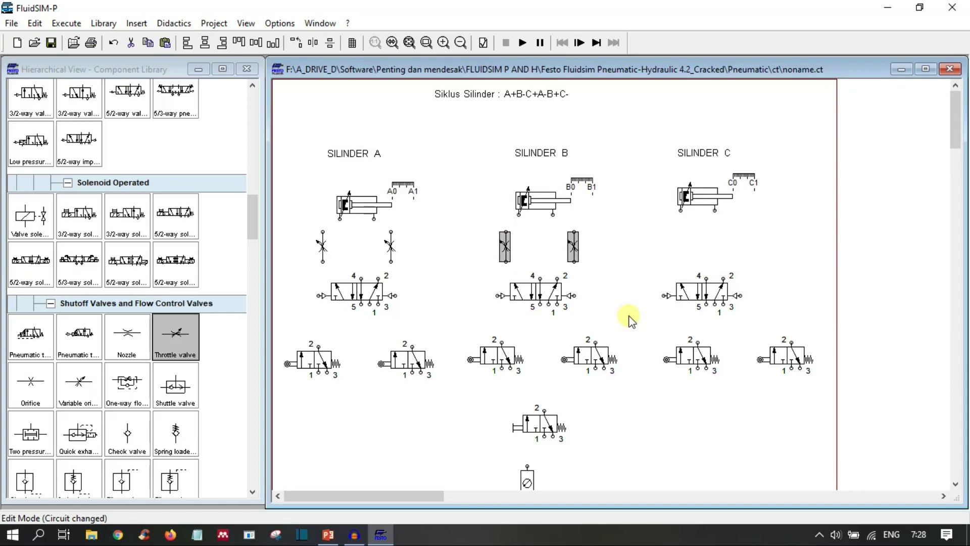
{"action": "key", "text": "Left"}
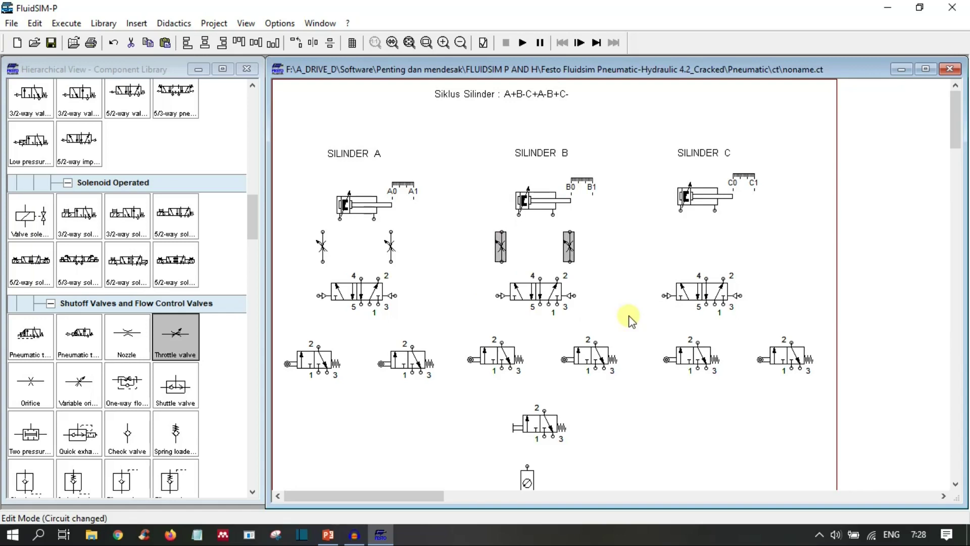
Paste another pair of throttle valves and place it between cylinder C and its 5/n way valve.
{"action": "key", "text": "ctrl+v"}
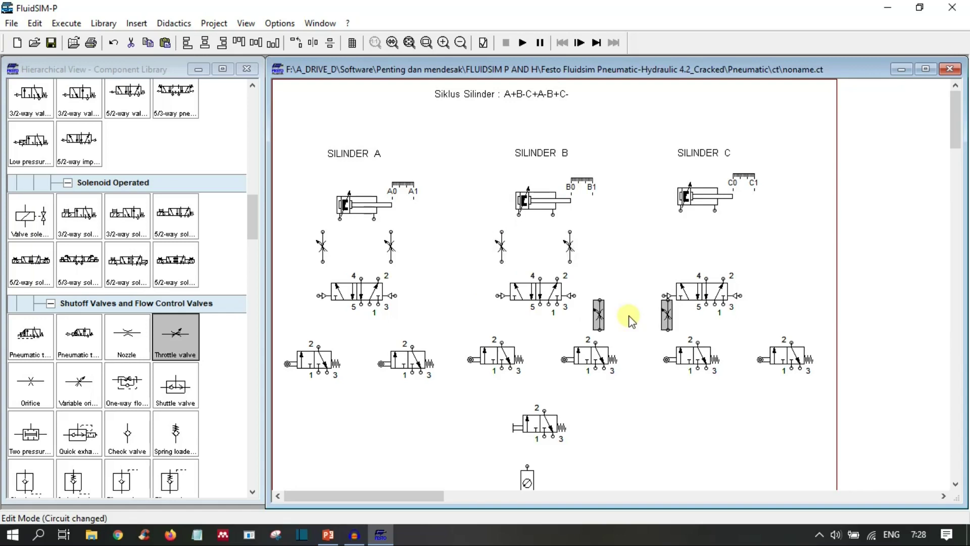
{"action": "key", "text": "Up"}
{"action": "key", "text": "Up"}
{"action": "key", "text": "Up"}
{"action": "key", "text": "Up"}
{"action": "key", "text": "Up"}
{"action": "key", "text": "Up"}
{"action": "key", "text": "Up"}
{"action": "key", "text": "Up"}
{"action": "key", "text": "Up"}
{"action": "key", "text": "Up"}
{"action": "key", "text": "Up"}
{"action": "key", "text": "Up"}
{"action": "key", "text": "Up"}
{"action": "key", "text": "Right"}
{"action": "key", "text": "Right"}
{"action": "key", "text": "Right"}
{"action": "key", "text": "Right"}
{"action": "key", "text": "Right"}
{"action": "key", "text": "Right"}
{"action": "key", "text": "Right"}
{"action": "key", "text": "Right"}
{"action": "key", "text": "Right"}
{"action": "key", "text": "Right"}
{"action": "key", "text": "Right"}
{"action": "key", "text": "Right"}
{"action": "key", "text": "Right"}
{"action": "key", "text": "Right"}
{"action": "key", "text": "Right"}
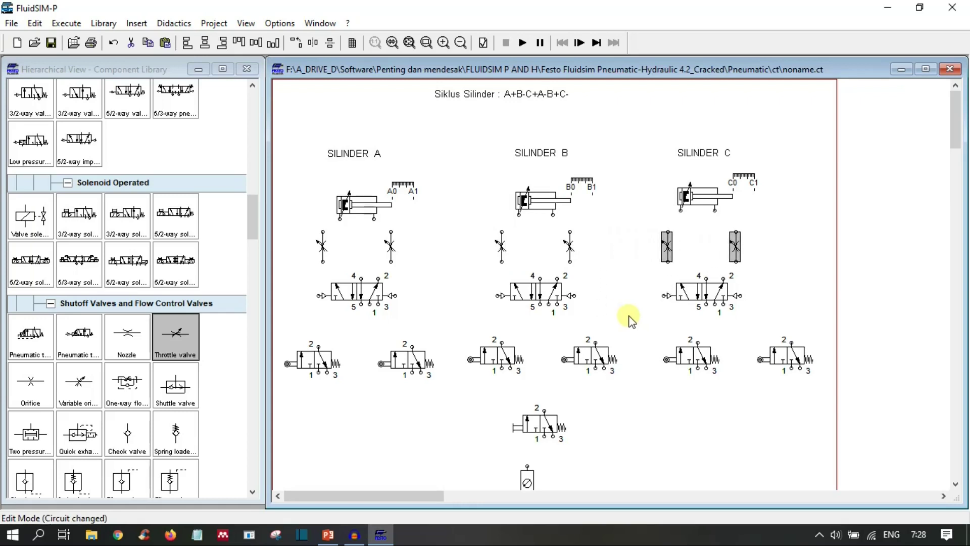
{"action": "left_click", "coordinate": [461, 158]}
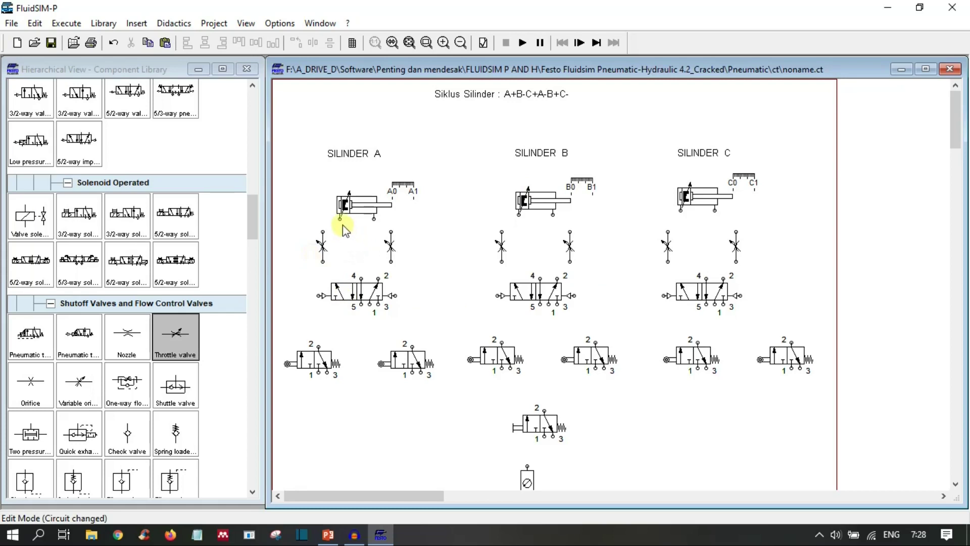
Connect both ports of cylinders A and B through their throttle valves to ports 4 and 2 of their 5/n way valves.
{"action": "left_click_drag", "start_coordinate": [341, 222], "coordinate": [361, 276]}
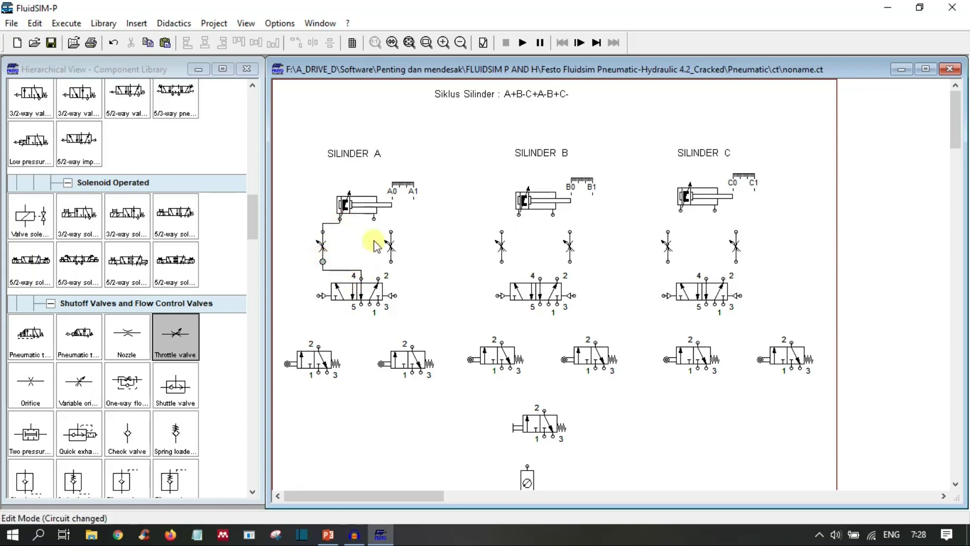
{"action": "left_click_drag", "start_coordinate": [374, 219], "coordinate": [378, 278]}
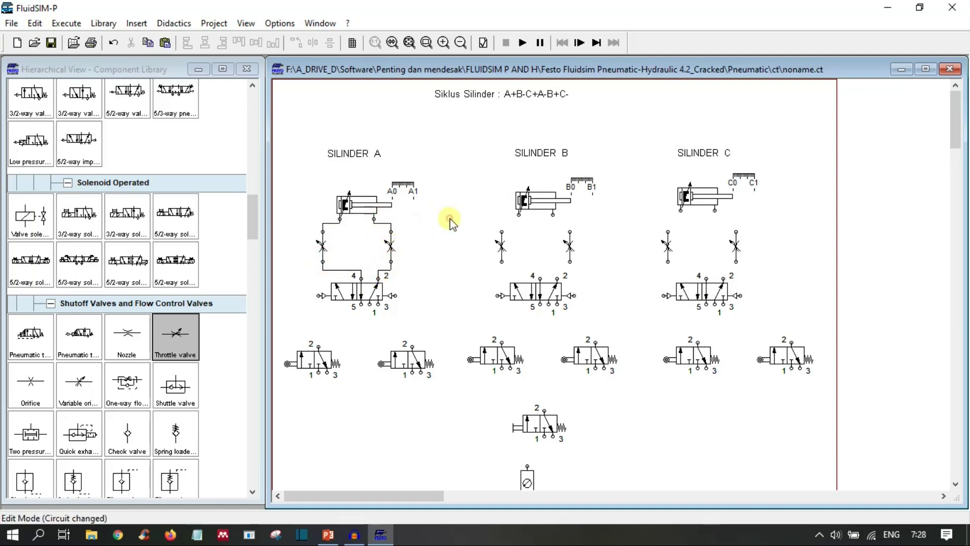
{"action": "left_click_drag", "start_coordinate": [519, 214], "coordinate": [540, 278]}
{"action": "left_click_drag", "start_coordinate": [552, 214], "coordinate": [557, 278]}
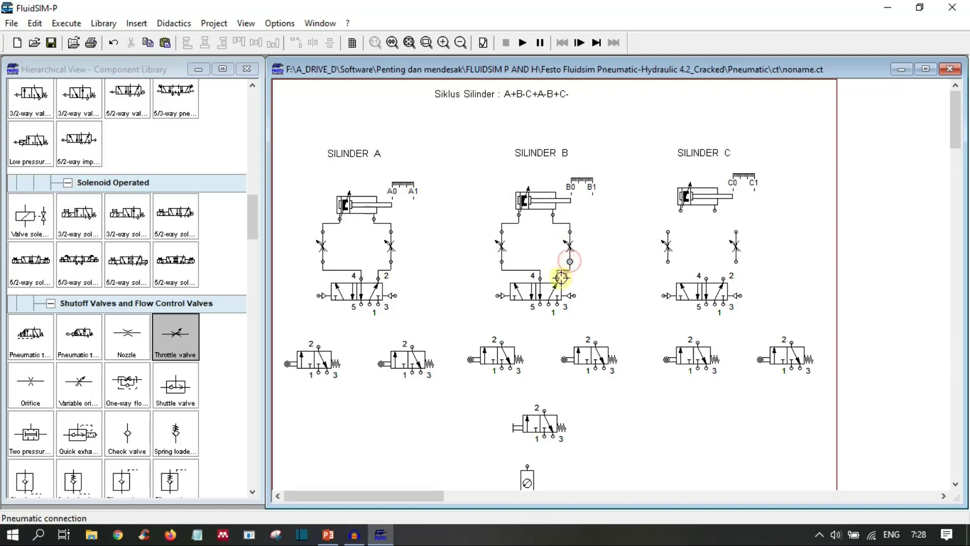
Connect cylinder C's ports through their throttle valves to ports 4 and 2 of its 5/n way valve.
{"action": "left_click_drag", "start_coordinate": [681, 210], "coordinate": [705, 278]}
{"action": "left_click_drag", "start_coordinate": [714, 210], "coordinate": [724, 277]}
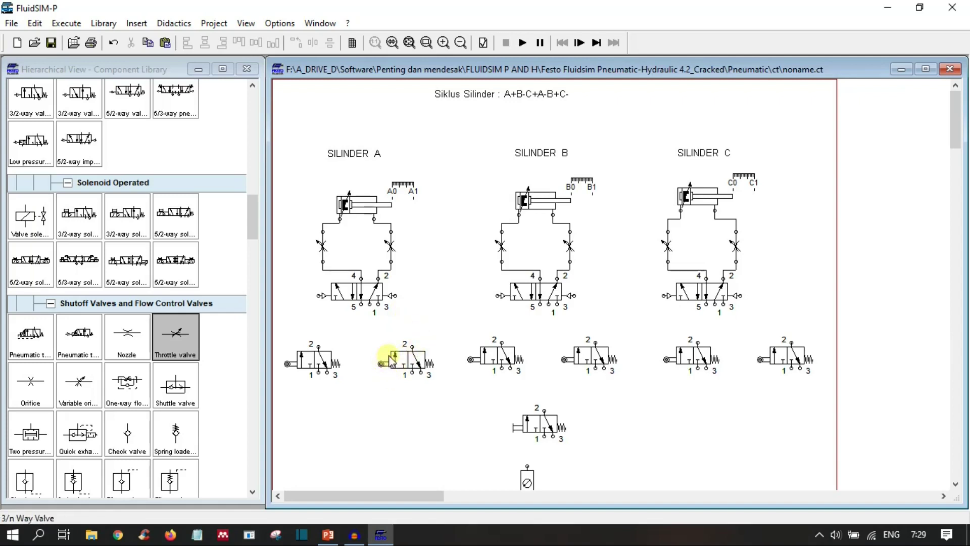
Connect both pilot ports of cylinder A's 5/n way valve to port 2 of the two roller valves beneath it.
{"action": "left_click_drag", "start_coordinate": [318, 296], "coordinate": [320, 344]}
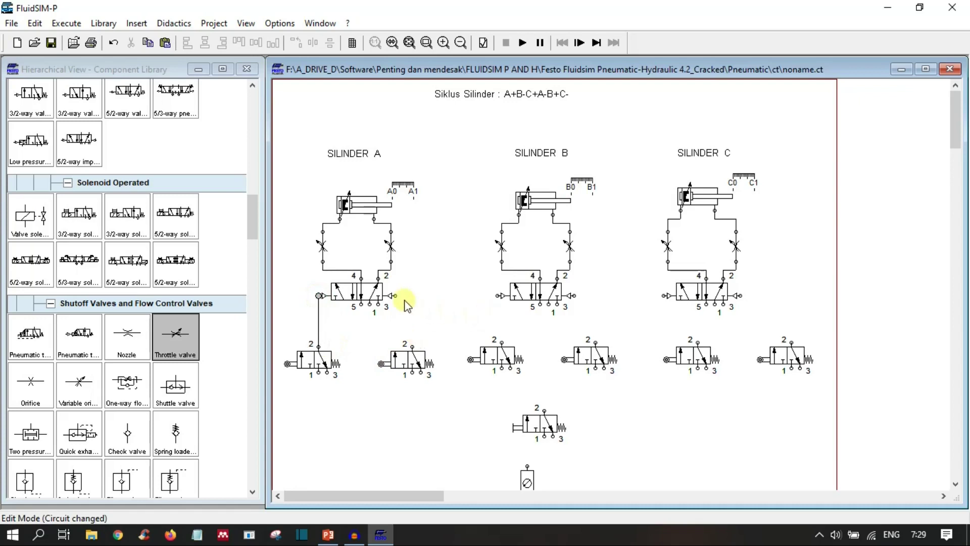
{"action": "left_click_drag", "start_coordinate": [395, 295], "coordinate": [413, 346]}
Connect the pilot ports of cylinder B's 5/n way valve to its two roller valves, shifting the left roller valve to straighten its line.
{"action": "left_click_drag", "start_coordinate": [498, 295], "coordinate": [502, 343]}
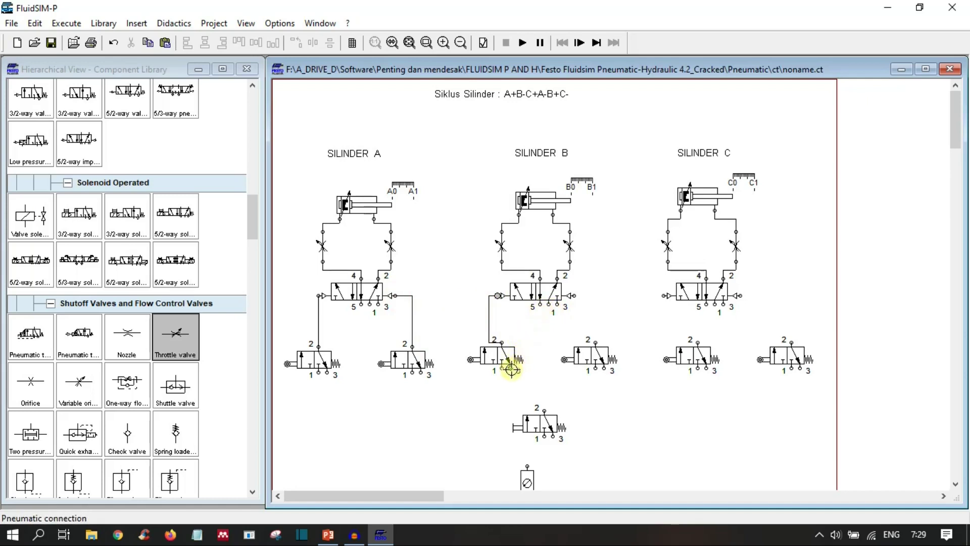
{"action": "left_click", "coordinate": [493, 357]}
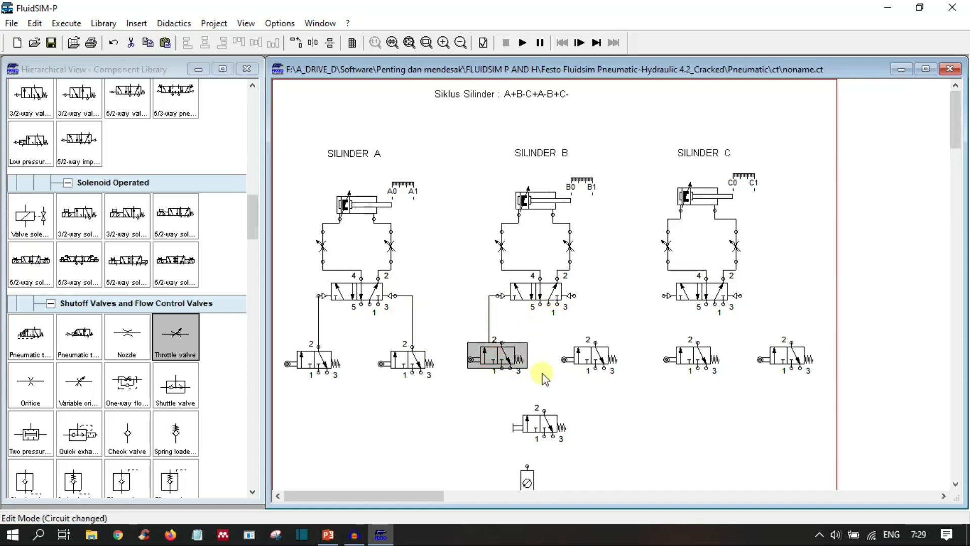
{"action": "key", "text": "Down"}
{"action": "key", "text": "Left"}
{"action": "key", "text": "Left"}
{"action": "key", "text": "Left"}
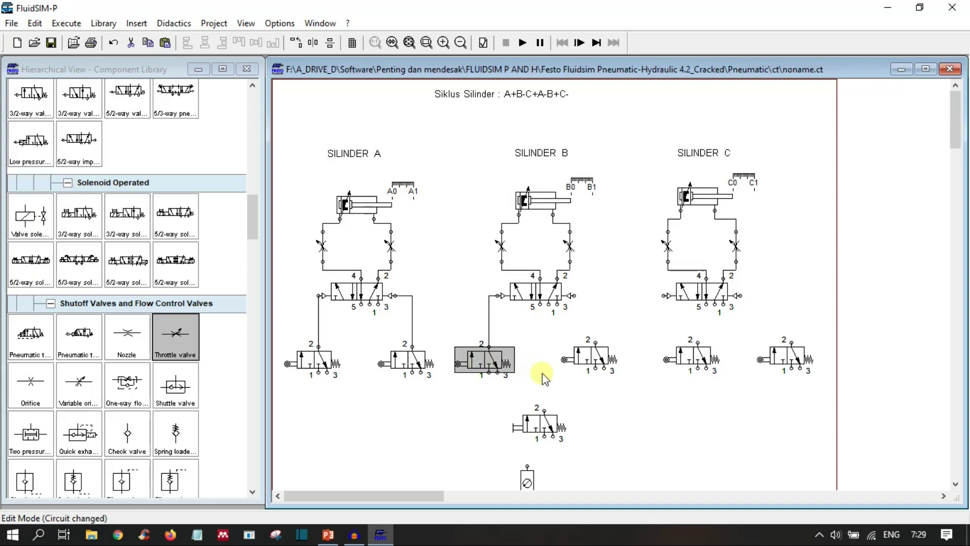
{"action": "left_click", "coordinate": [543, 329]}
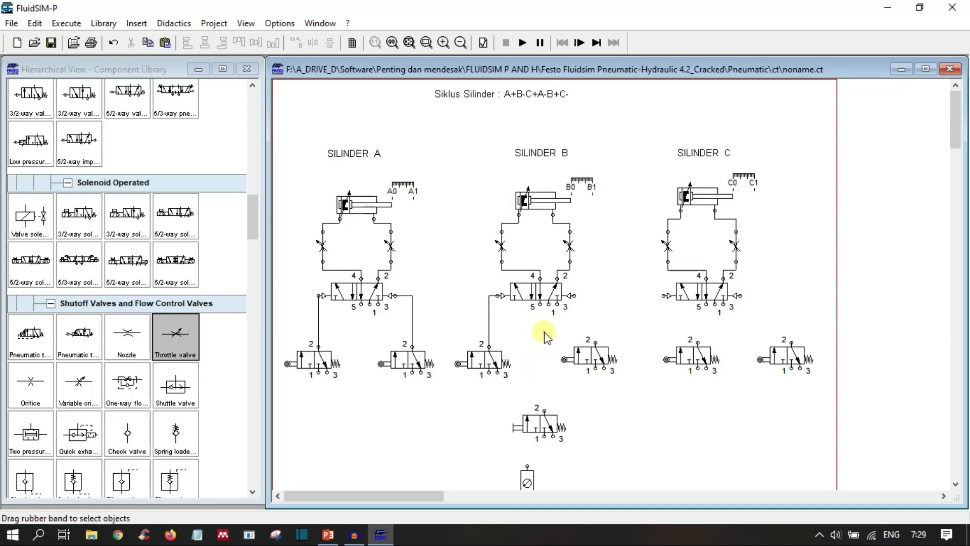
{"action": "left_click_drag", "start_coordinate": [572, 297], "coordinate": [595, 343]}
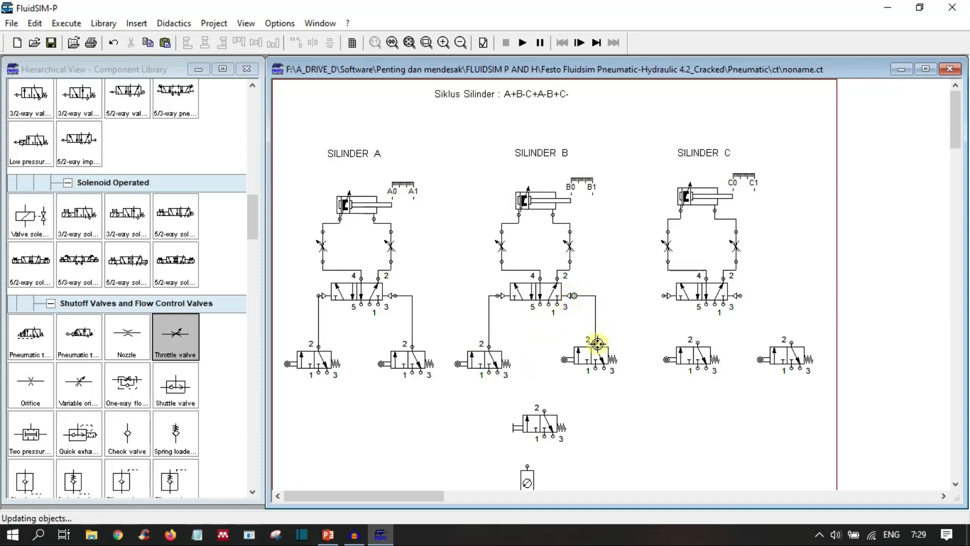
{"action": "left_click", "coordinate": [491, 359]}
{"action": "left_click_drag", "start_coordinate": [493, 363], "coordinate": [494, 365]}
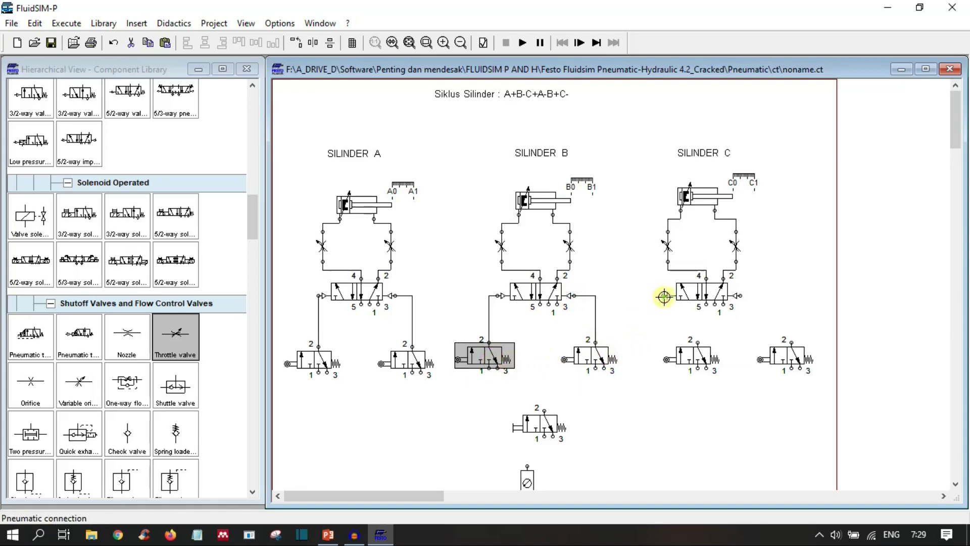
Shift cylinder C's left roller valve leftward and connect its port 2 to the left pilot port of cylinder C's 5/n way valve.
{"action": "left_click", "coordinate": [686, 355]}
{"action": "key", "text": "Left"}
{"action": "key", "text": "Left"}
{"action": "key", "text": "Left"}
{"action": "key", "text": "Left"}
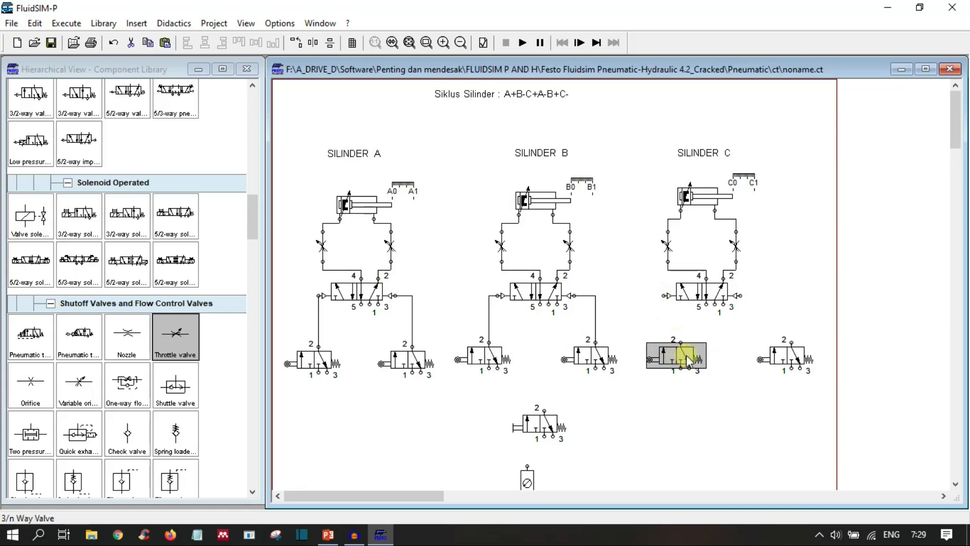
{"action": "key", "text": "Left"}
{"action": "key", "text": "Left"}
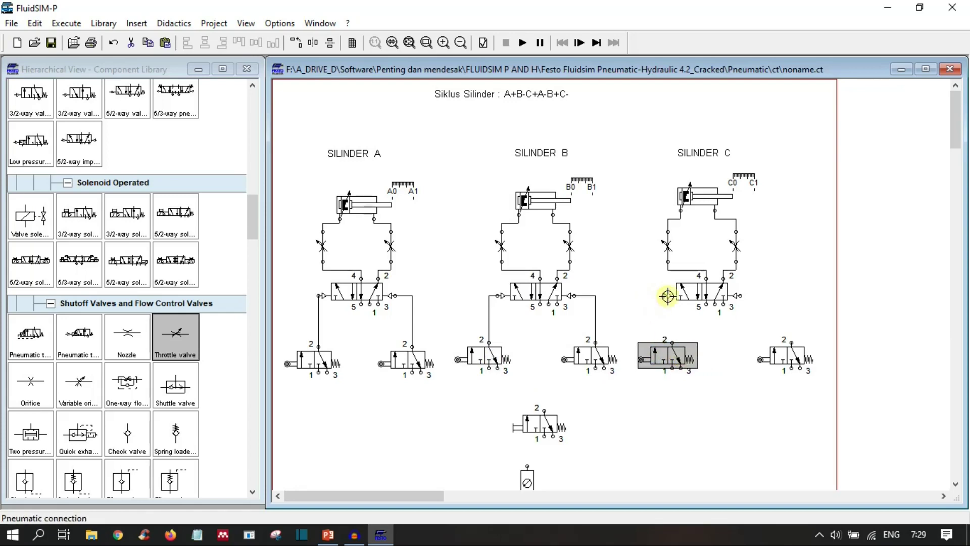
{"action": "left_click_drag", "start_coordinate": [664, 296], "coordinate": [672, 342]}
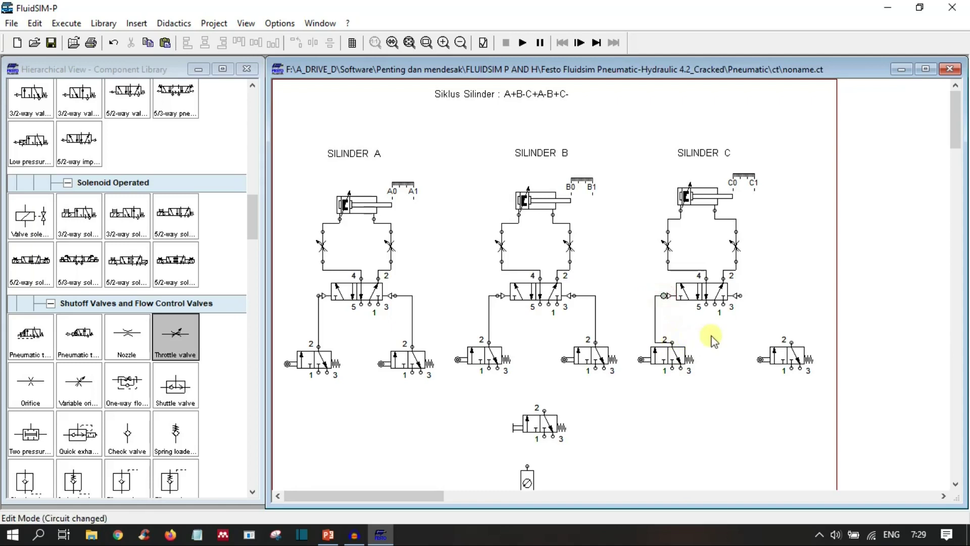
{"action": "left_click", "coordinate": [667, 355]}
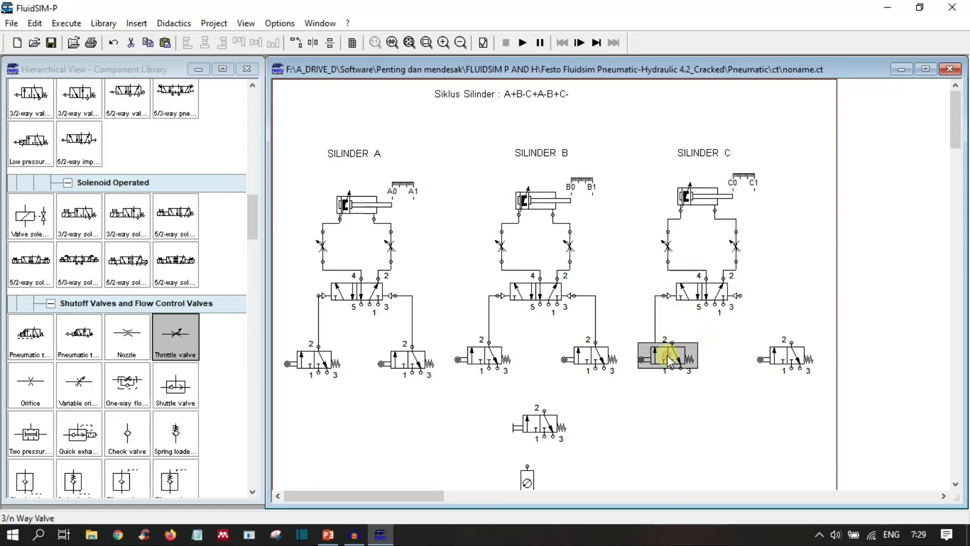
{"action": "key", "text": "Left"}
{"action": "key", "text": "Left"}
{"action": "key", "text": "Left"}
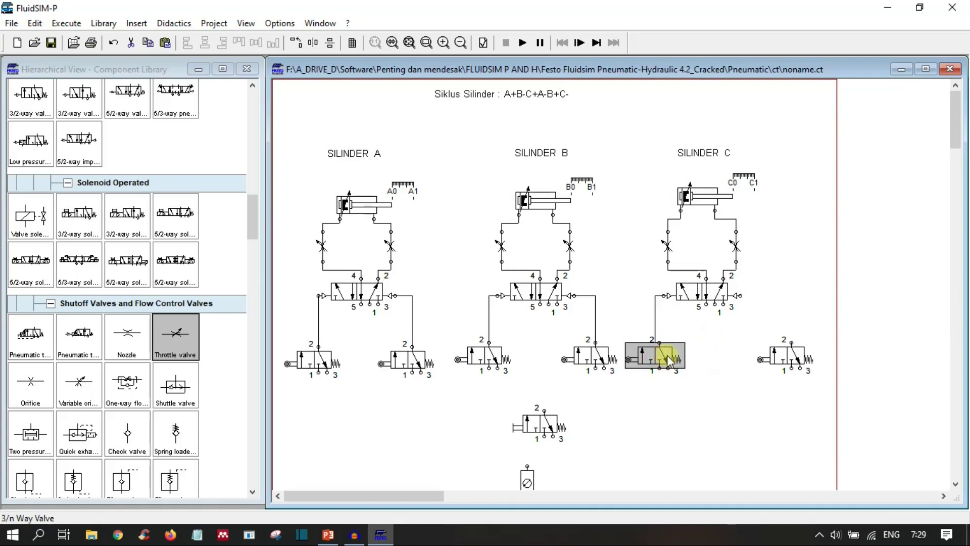
{"action": "left_click", "coordinate": [592, 359]}
{"action": "key", "text": "Left"}
{"action": "key", "text": "Right"}
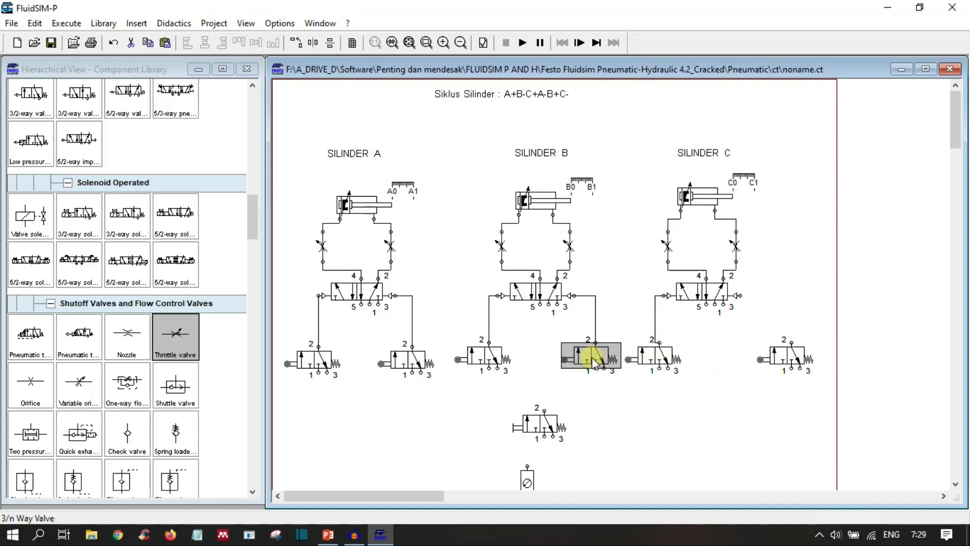
{"action": "left_click_drag", "start_coordinate": [595, 343], "coordinate": [595, 307]}
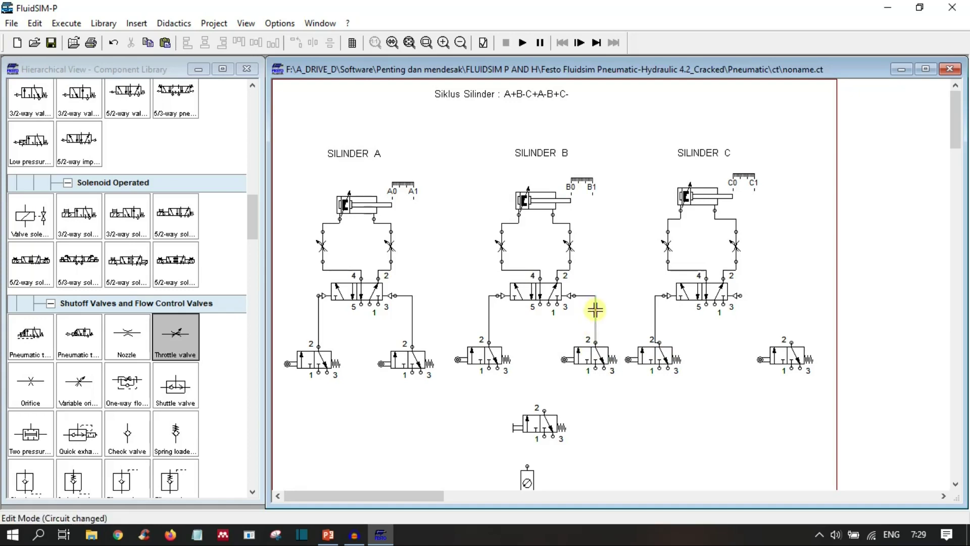
{"action": "left_click", "coordinate": [593, 361]}
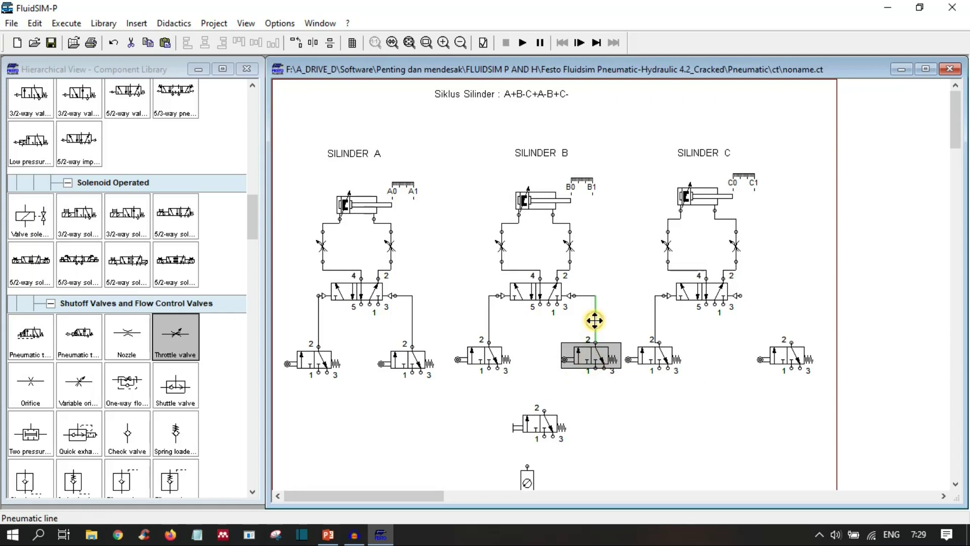
{"action": "key", "text": "Left"}
{"action": "key", "text": "Right"}
{"action": "left_click", "coordinate": [641, 398]}
Nudge cylinder C's left roller valve one step further left so its port 2 line runs straight.
{"action": "left_click", "coordinate": [667, 357]}
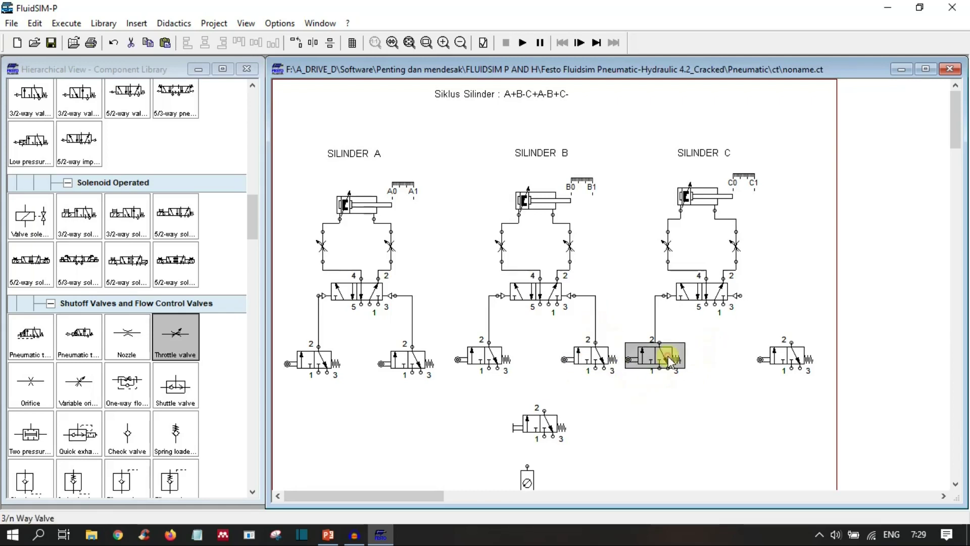
{"action": "key", "text": "Left"}
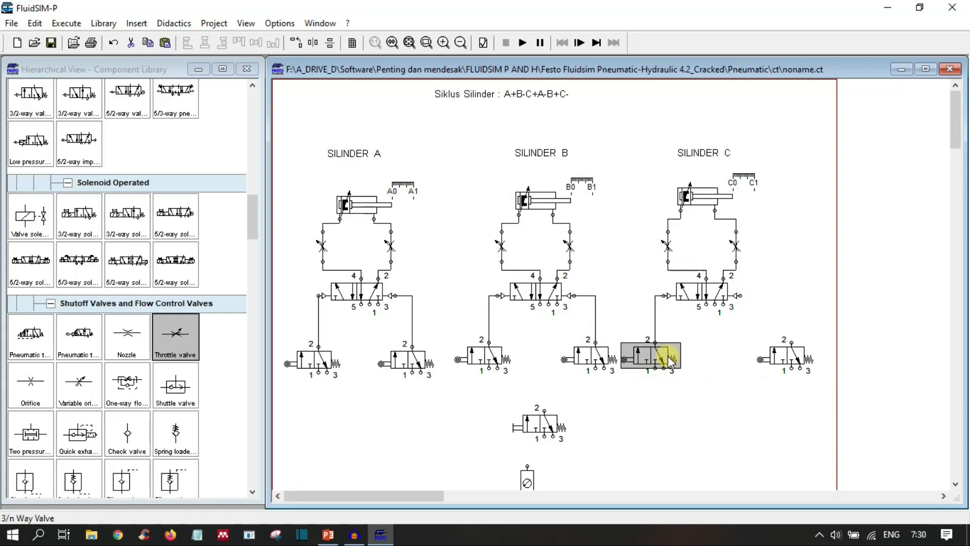
{"action": "left_click", "coordinate": [718, 392]}
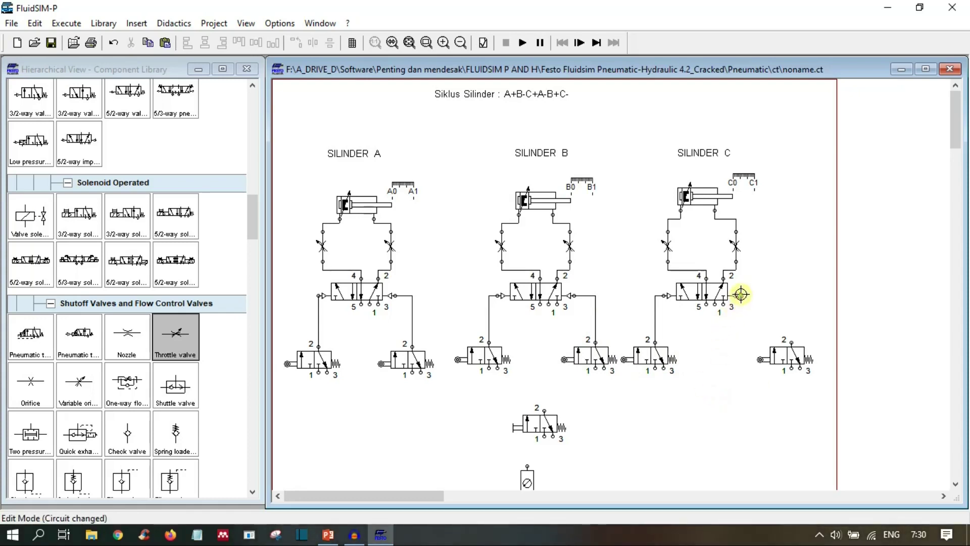
Connect the right pilot port of cylinder C's 5/n way valve to the right roller valve, then bring valve and line closer in.
{"action": "left_click_drag", "start_coordinate": [741, 295], "coordinate": [791, 343]}
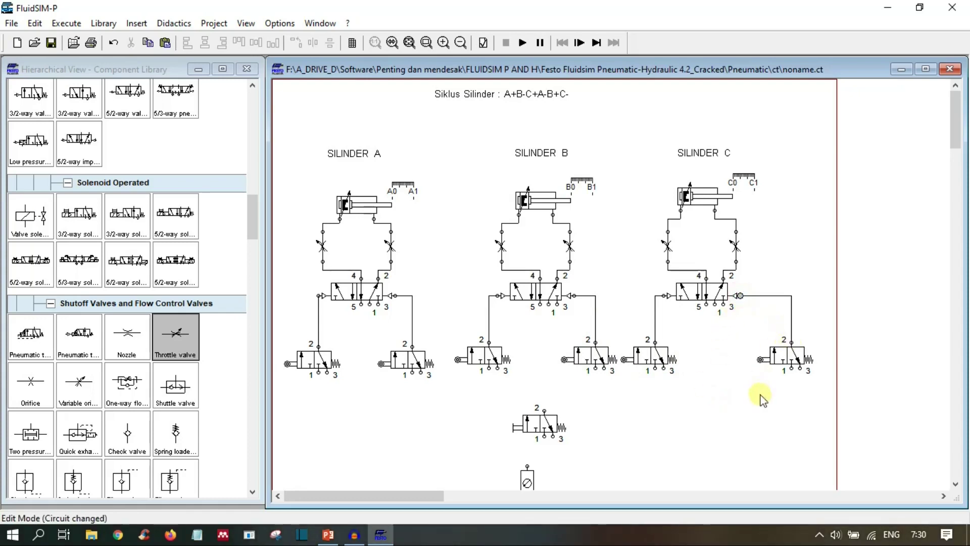
{"action": "left_click", "coordinate": [792, 363]}
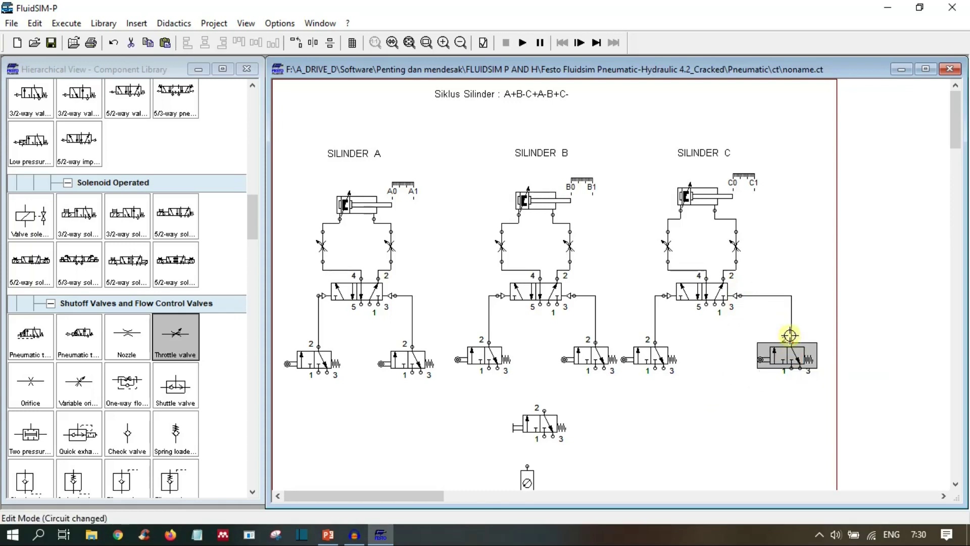
{"action": "key", "text": "Left"}
{"action": "key", "text": "Left"}
{"action": "key", "text": "Left"}
{"action": "key", "text": "Left"}
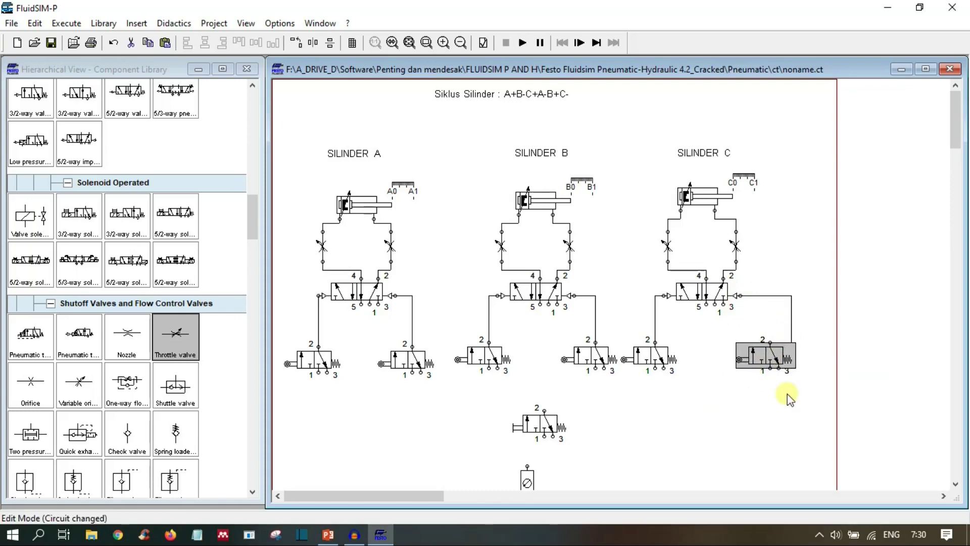
{"action": "left_click_drag", "start_coordinate": [790, 310], "coordinate": [767, 310]}
{"action": "left_click", "coordinate": [765, 443]}
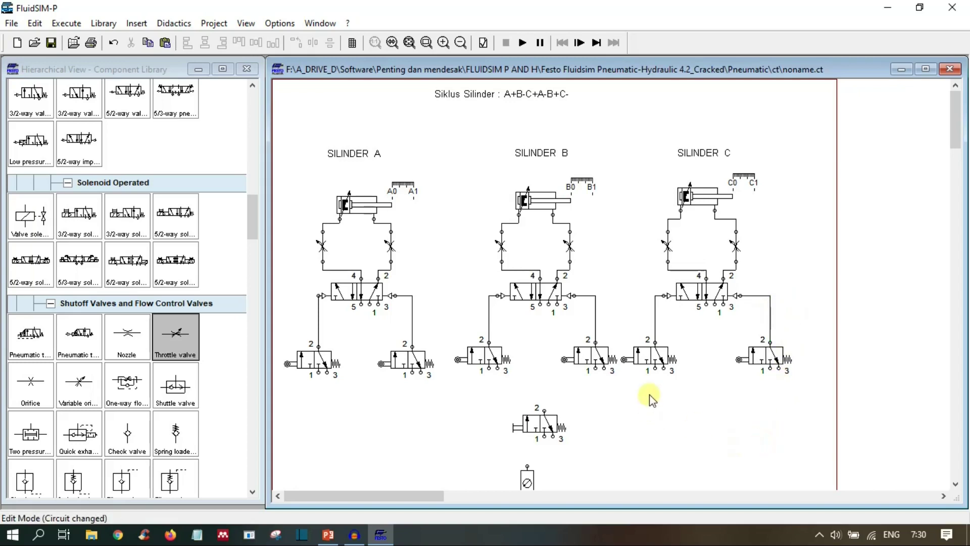
Move cylinder B's right roller valve closer to its left one and realign its pilot line vertically above port 2.
{"action": "left_click_drag", "start_coordinate": [649, 354], "coordinate": [651, 355]}
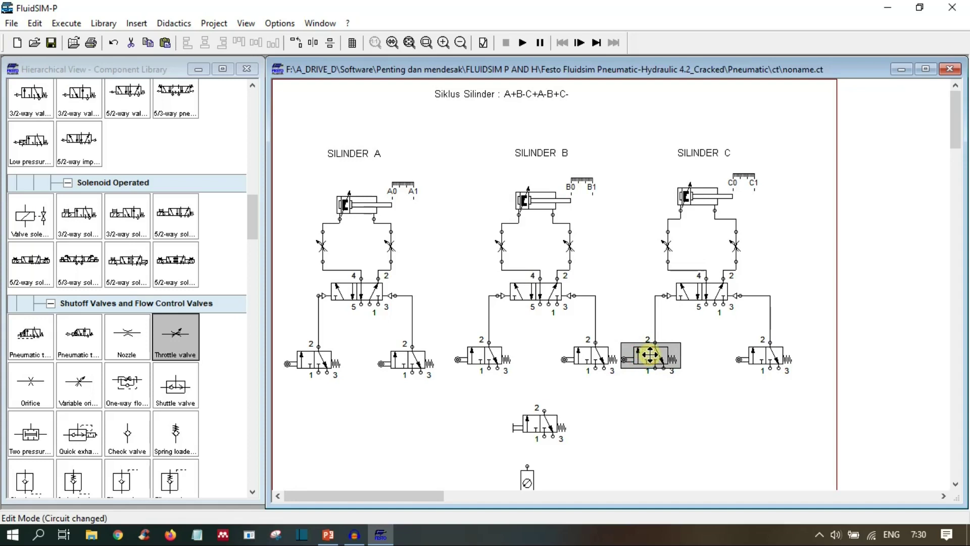
{"action": "left_click", "coordinate": [672, 407]}
{"action": "left_click_drag", "start_coordinate": [592, 357], "coordinate": [569, 357]}
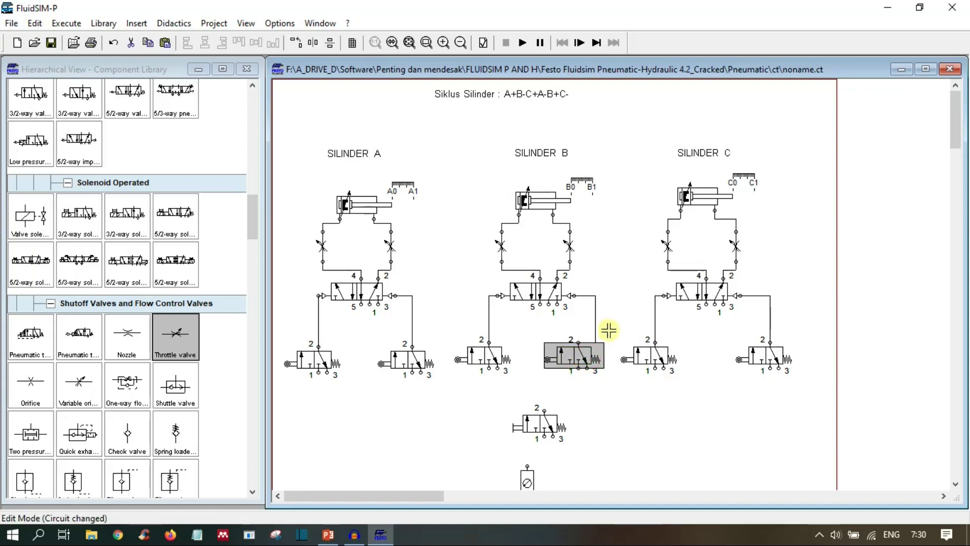
{"action": "left_click", "coordinate": [590, 318]}
{"action": "left_click_drag", "start_coordinate": [592, 318], "coordinate": [575, 317]}
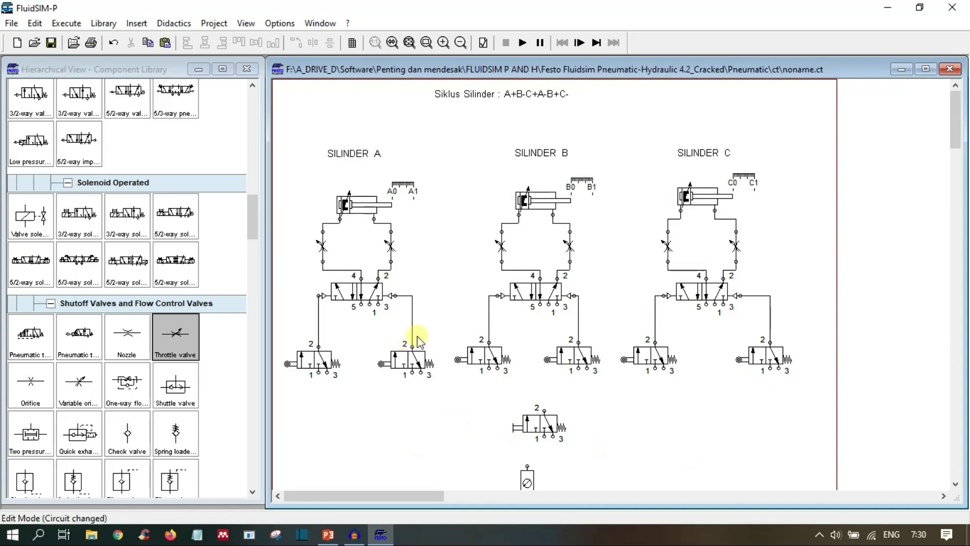
Move the push-button 3/n way valve from above the service unit to the free space beside cylinder C's throttle valves.
{"action": "mouse_move", "coordinate": [484, 362]}
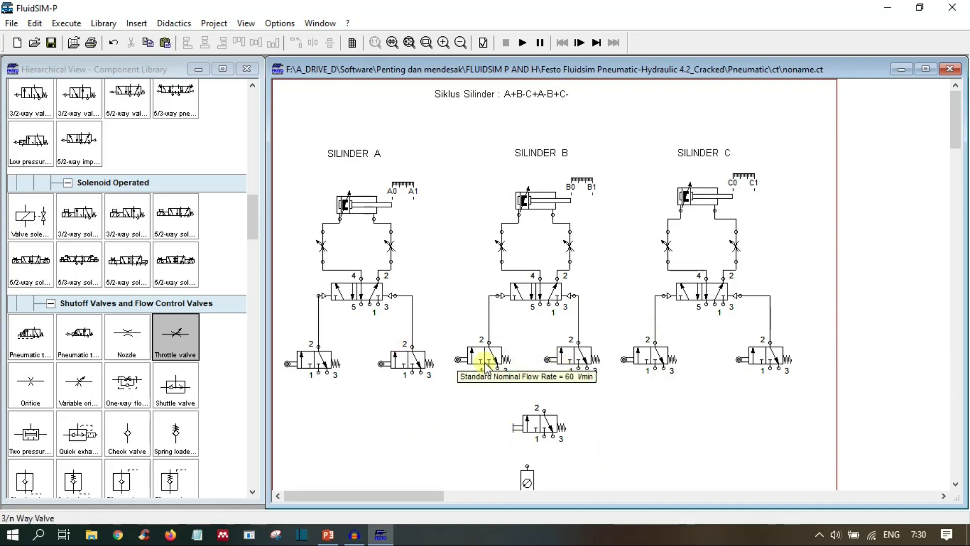
{"action": "scroll", "coordinate": [484, 362], "scroll_direction": "down", "scroll_amount": 3}
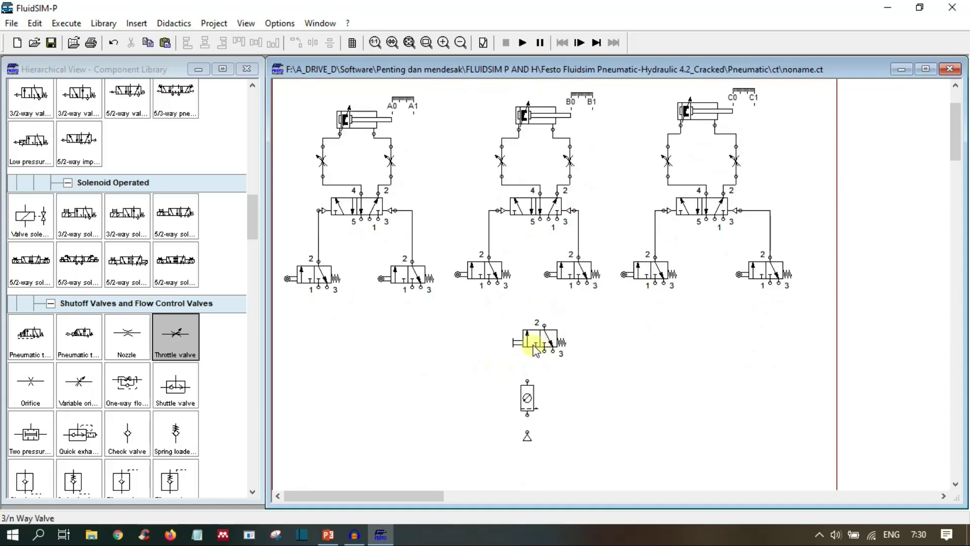
{"action": "left_click_drag", "start_coordinate": [533, 339], "coordinate": [800, 159]}
{"action": "left_click", "coordinate": [639, 395]}
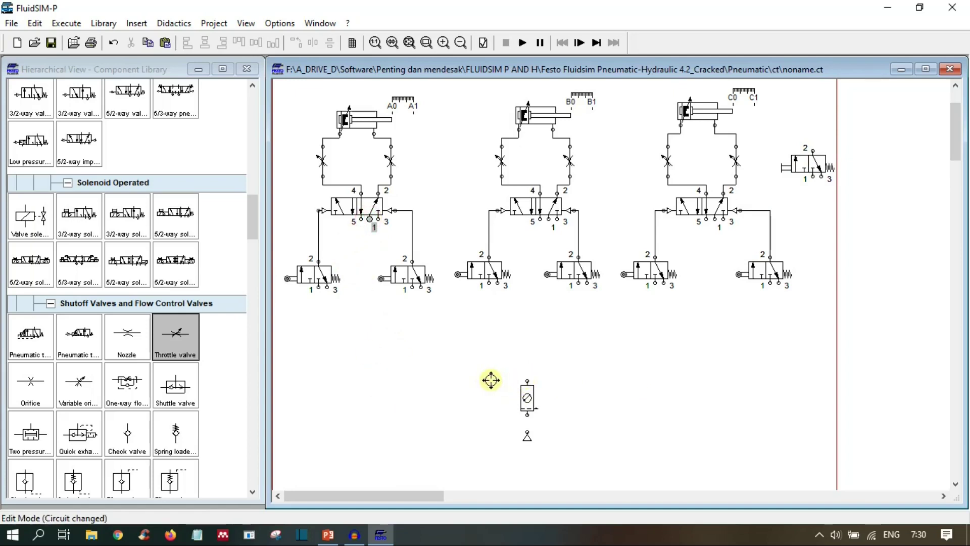
Connect the compressed air supply to the service unit, and the unit's outlet to port 1 of cylinder A's 5/n way valve.
{"action": "left_click", "coordinate": [554, 435]}
{"action": "left_click_drag", "start_coordinate": [527, 434], "coordinate": [527, 418]}
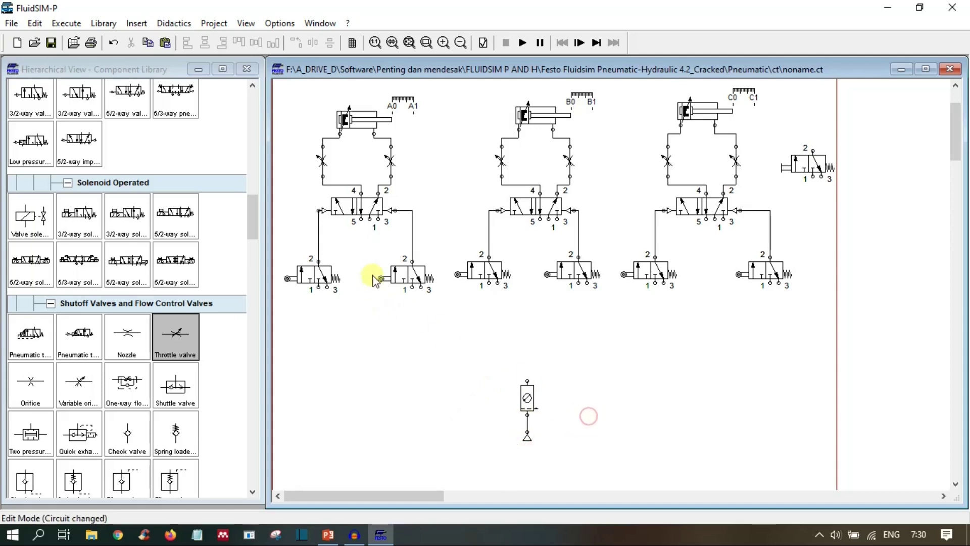
{"action": "left_click_drag", "start_coordinate": [369, 219], "coordinate": [527, 381]}
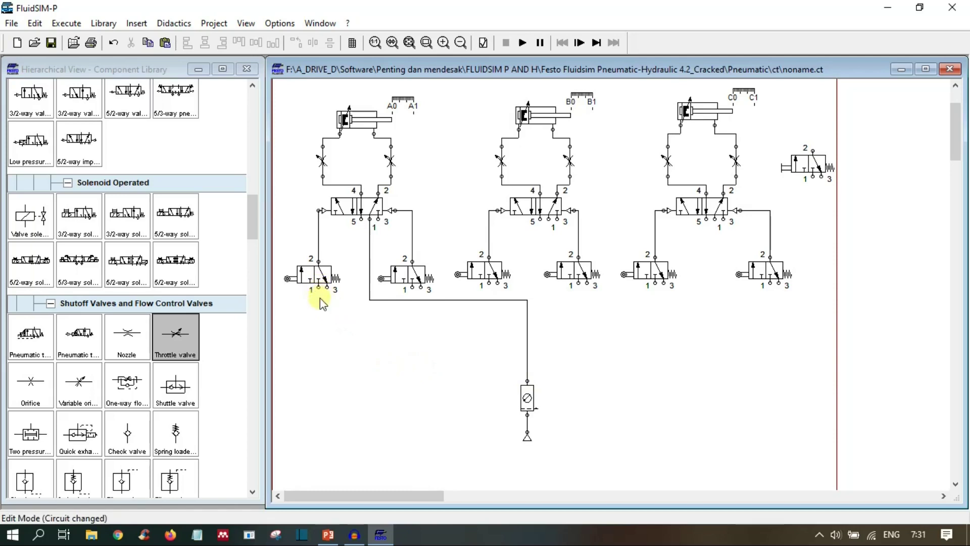
Connect port 1 of cylinder A's left roller valve to the service unit line and reroute the 5/n way valve's port 1 onto that new line.
{"action": "left_click_drag", "start_coordinate": [319, 288], "coordinate": [524, 343]}
{"action": "left_click", "coordinate": [526, 345]}
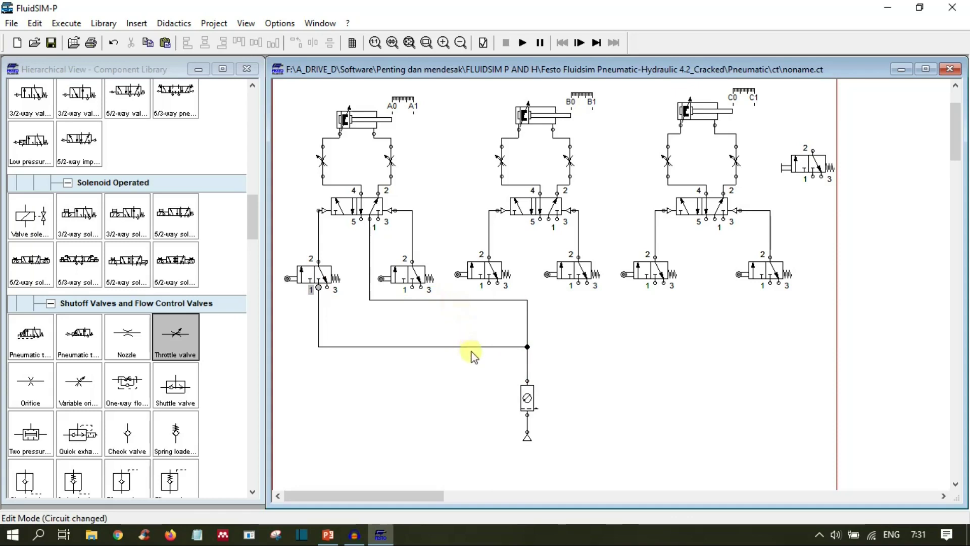
{"action": "left_click", "coordinate": [470, 300]}
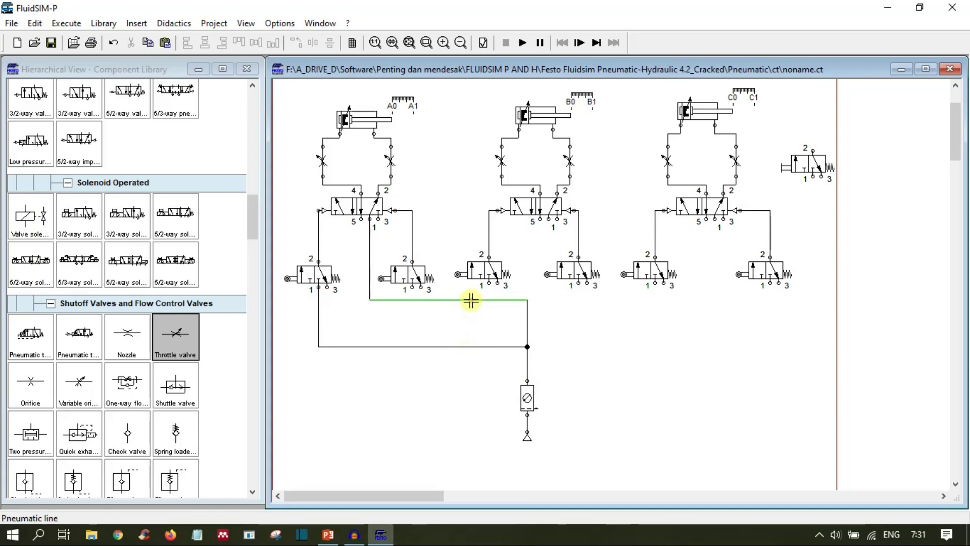
{"action": "key", "text": "Delete"}
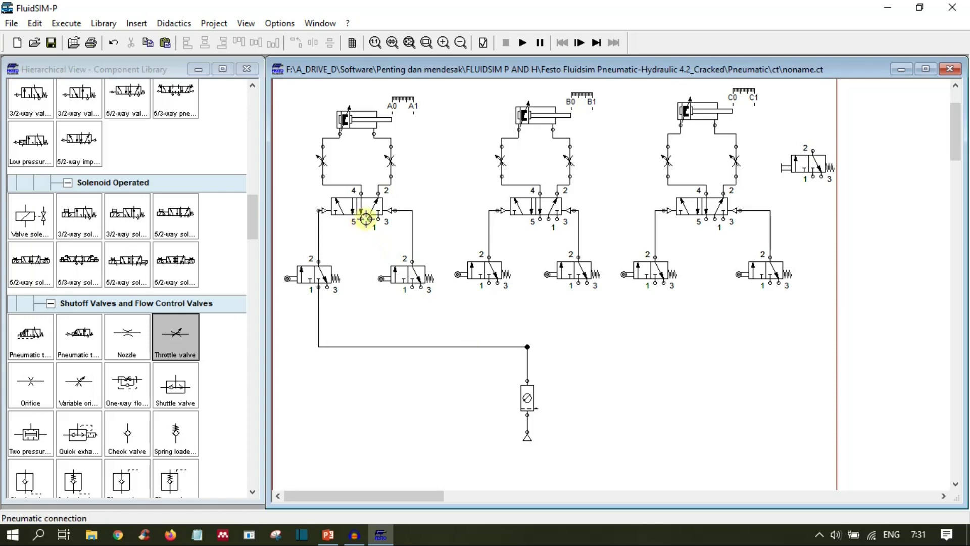
{"action": "left_click_drag", "start_coordinate": [370, 221], "coordinate": [371, 344]}
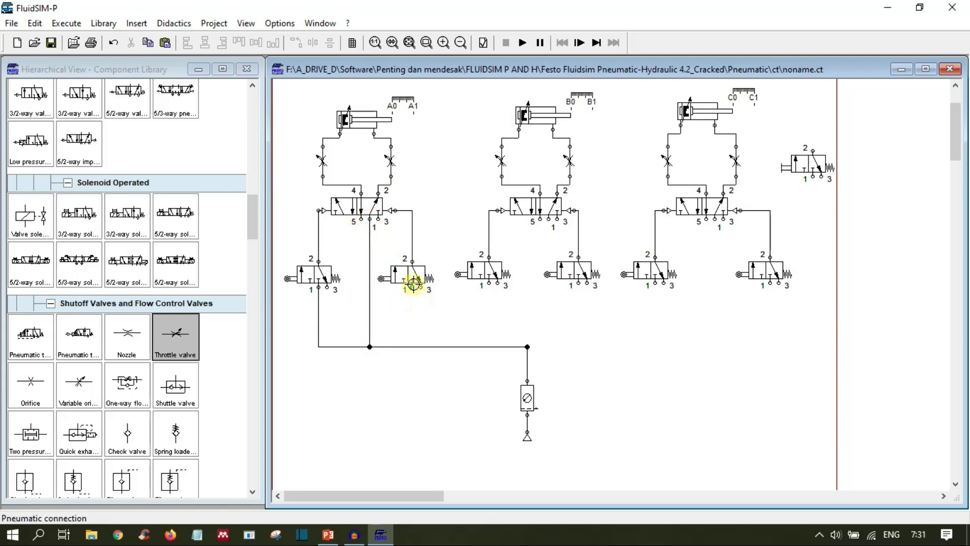
Connect port 1 of cylinder A's right roller valve and of both cylinder B roller valves to the common supply line.
{"action": "left_click_drag", "start_coordinate": [412, 287], "coordinate": [413, 346]}
{"action": "left_click", "coordinate": [486, 324]}
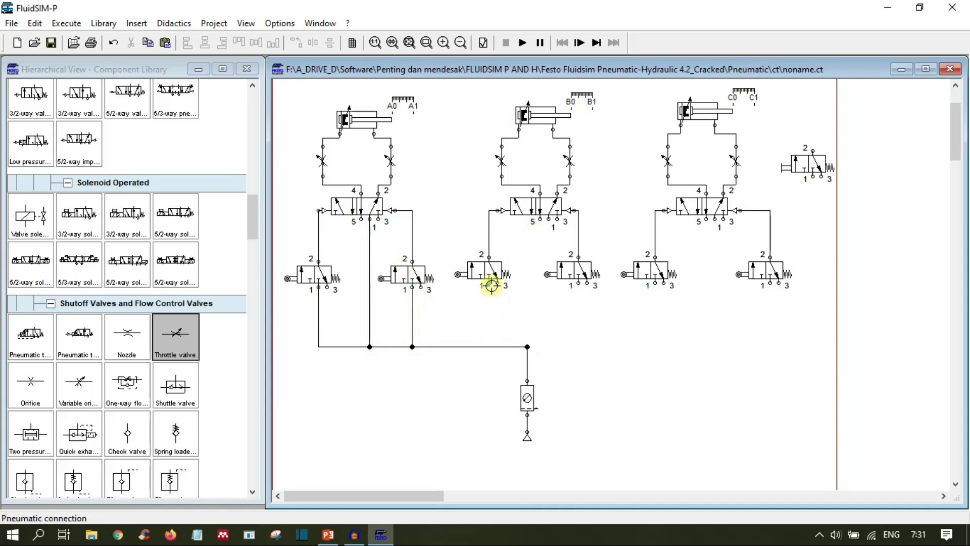
{"action": "left_click_drag", "start_coordinate": [490, 285], "coordinate": [491, 347]}
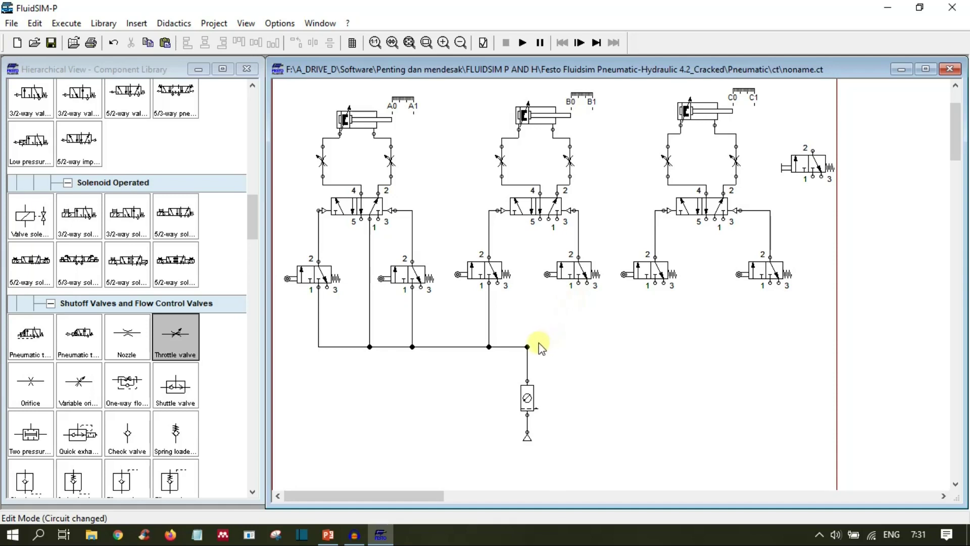
{"action": "mouse_move", "coordinate": [527, 347]}
{"action": "left_mouse_down"}
{"action": "mouse_move", "coordinate": [544, 347]}
{"action": "mouse_move", "coordinate": [528, 346]}
{"action": "left_mouse_up"}
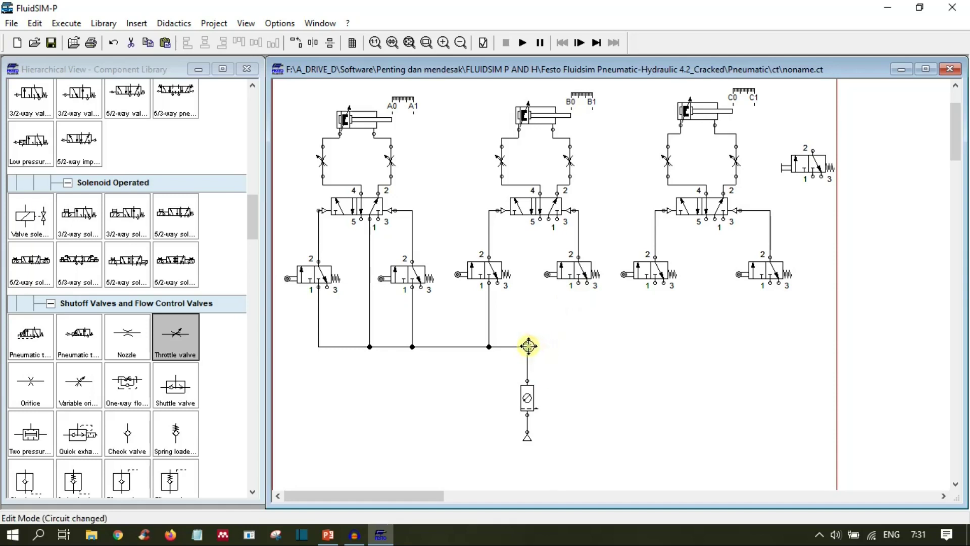
{"action": "left_click", "coordinate": [567, 345]}
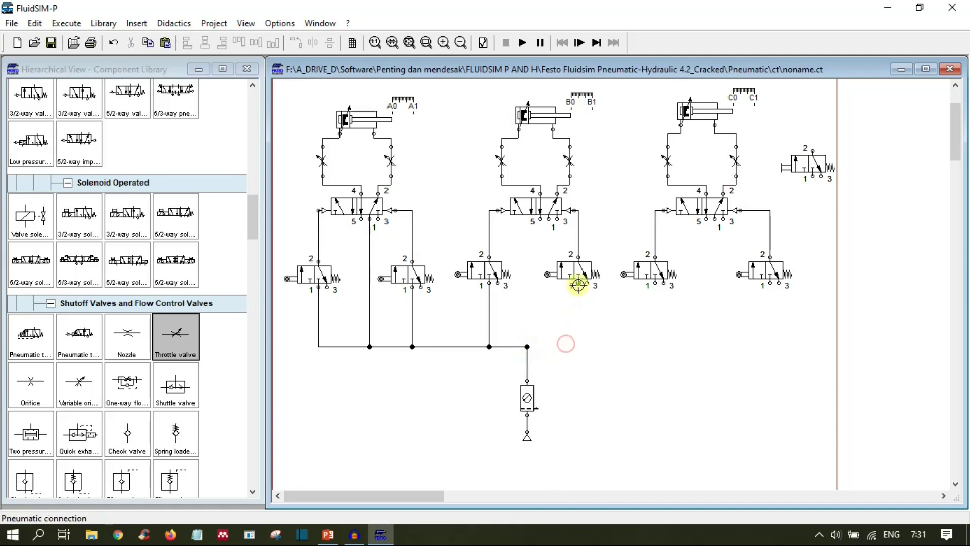
{"action": "left_click_drag", "start_coordinate": [578, 282], "coordinate": [530, 346]}
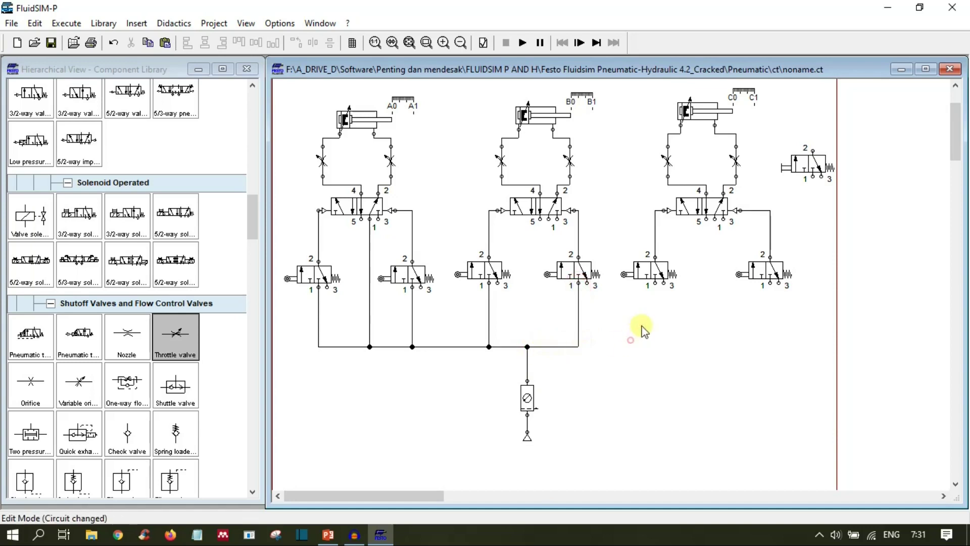
Connect port 1 of cylinder C's left and right roller valves to the common supply line.
{"action": "left_click", "coordinate": [630, 340]}
{"action": "mouse_move", "coordinate": [660, 286]}
{"action": "left_mouse_down"}
{"action": "mouse_move", "coordinate": [585, 347]}
{"action": "mouse_move", "coordinate": [567, 347]}
{"action": "mouse_move", "coordinate": [654, 334]}
{"action": "left_mouse_up"}
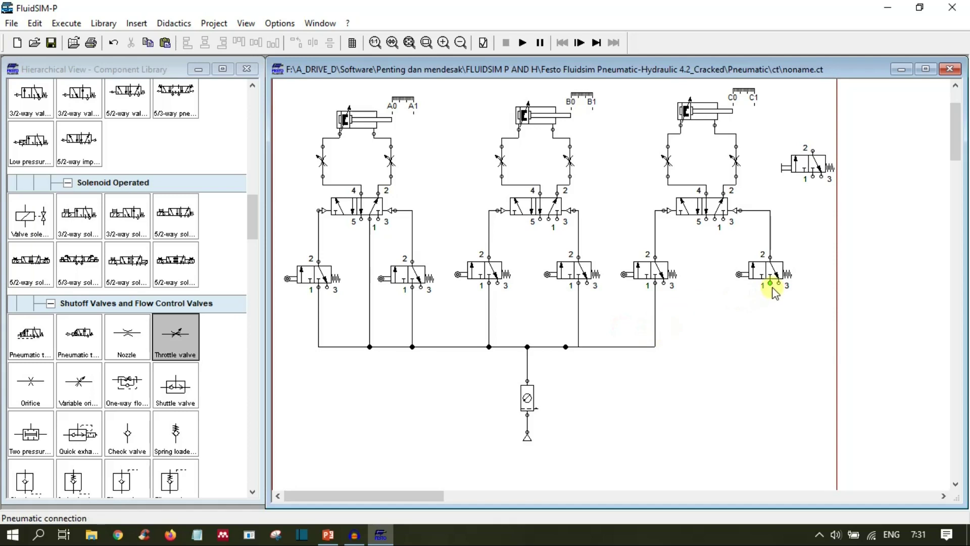
{"action": "mouse_move", "coordinate": [773, 289]}
{"action": "left_mouse_down"}
{"action": "mouse_move", "coordinate": [754, 338]}
{"action": "mouse_move", "coordinate": [641, 352]}
{"action": "mouse_move", "coordinate": [655, 347]}
{"action": "left_mouse_up"}
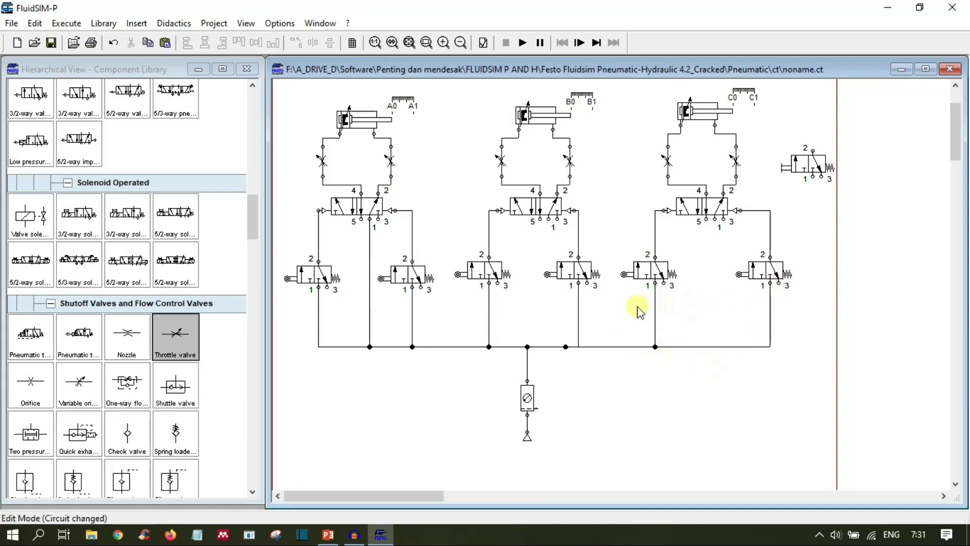
Connect port 1 of cylinder B's and cylinder C's 5/n way valves to the supply line, shifting cylinder B's right roller valve slightly right.
{"action": "left_click_drag", "start_coordinate": [549, 219], "coordinate": [546, 347]}
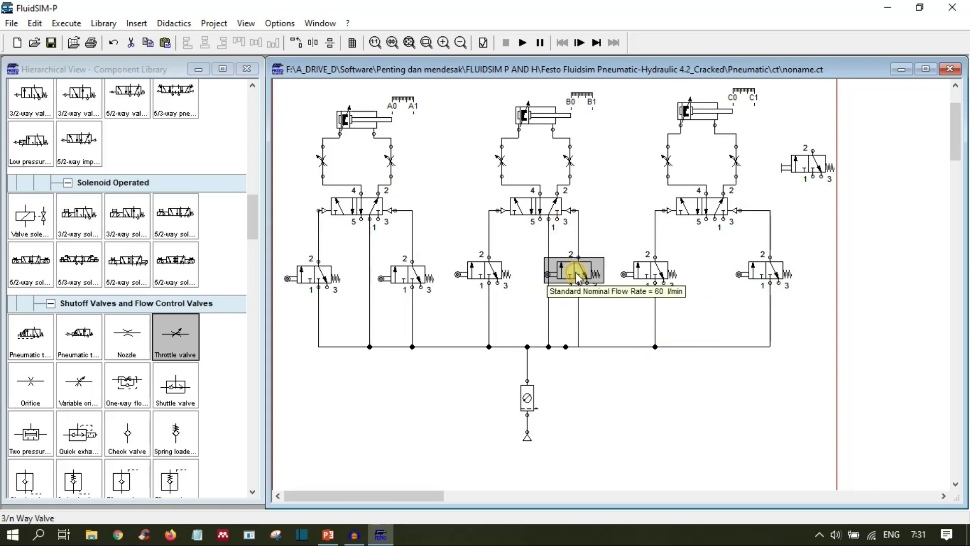
{"action": "left_click_drag", "start_coordinate": [575, 273], "coordinate": [576, 274]}
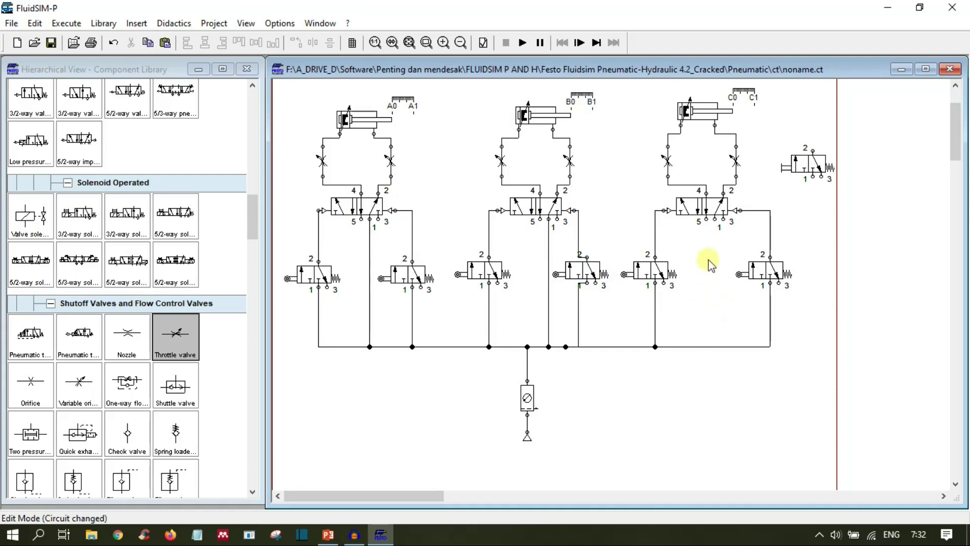
{"action": "left_click_drag", "start_coordinate": [715, 218], "coordinate": [721, 346]}
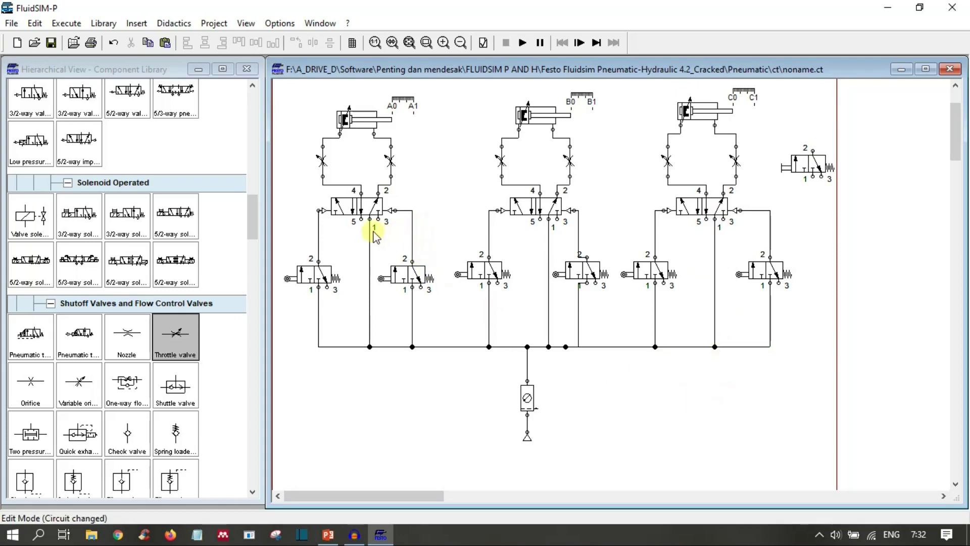
Set the stemmed exhaust-triangle terminator on ports 5 and 3 of cylinder A's 5/n way valve.
{"action": "double_click", "coordinate": [361, 218]}
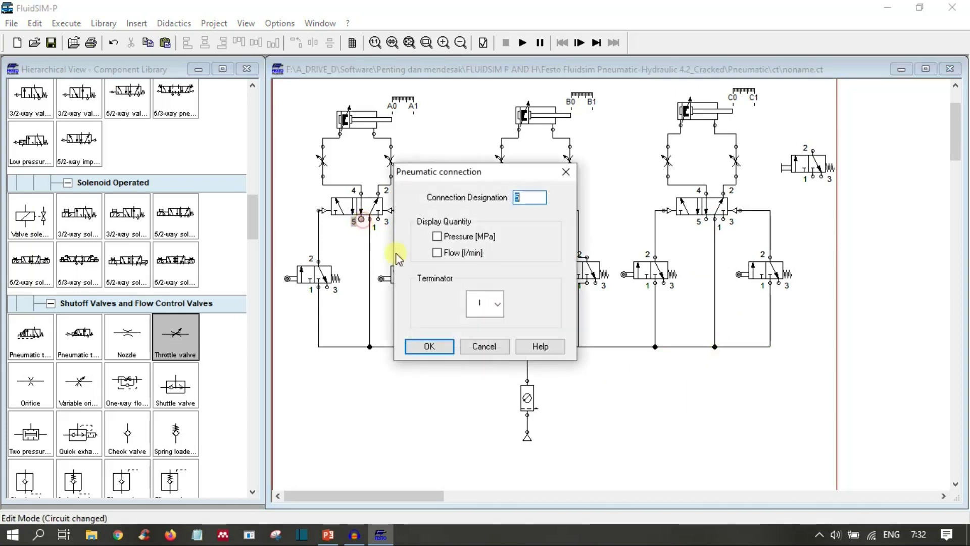
{"action": "left_click", "coordinate": [480, 302]}
{"action": "left_click", "coordinate": [478, 398]}
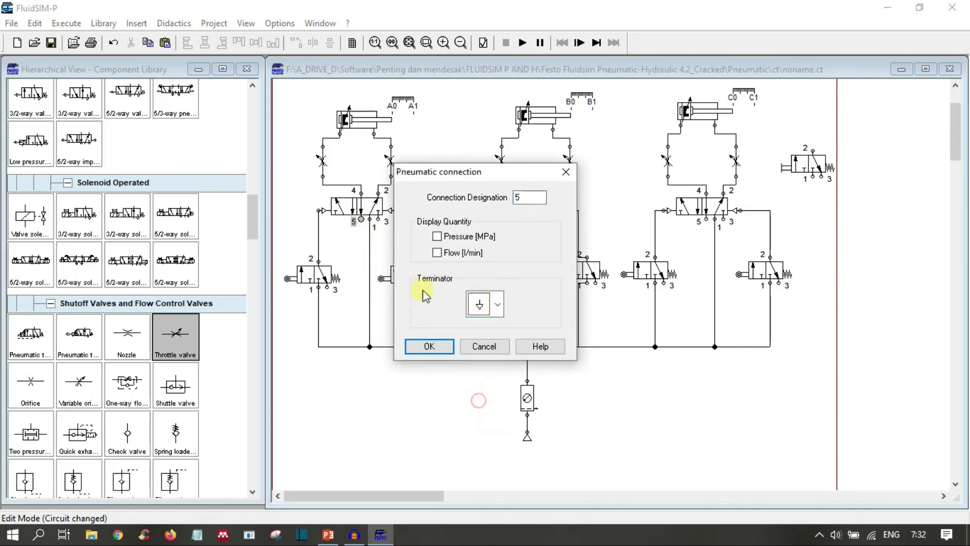
{"action": "left_click", "coordinate": [432, 347]}
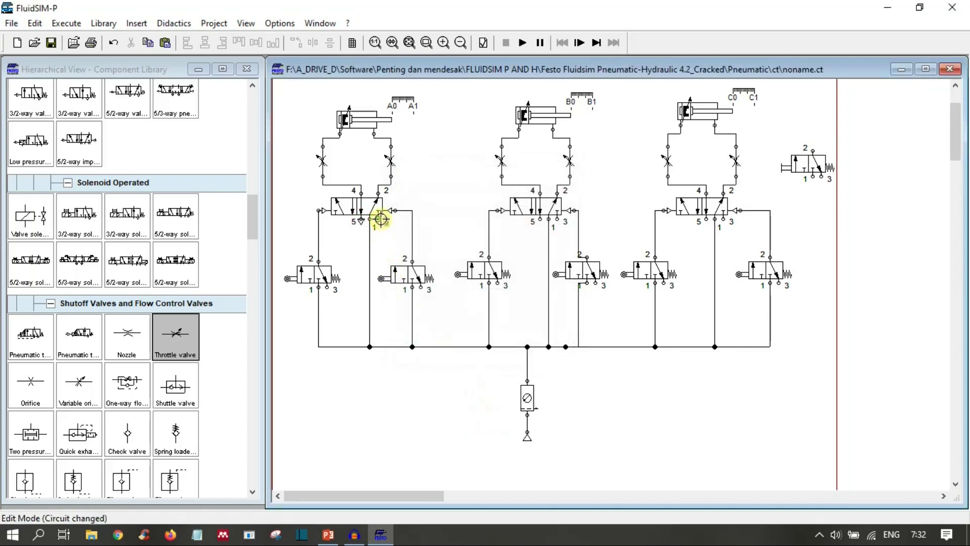
{"action": "double_click", "coordinate": [378, 219]}
{"action": "left_click", "coordinate": [498, 303]}
{"action": "left_click", "coordinate": [477, 385]}
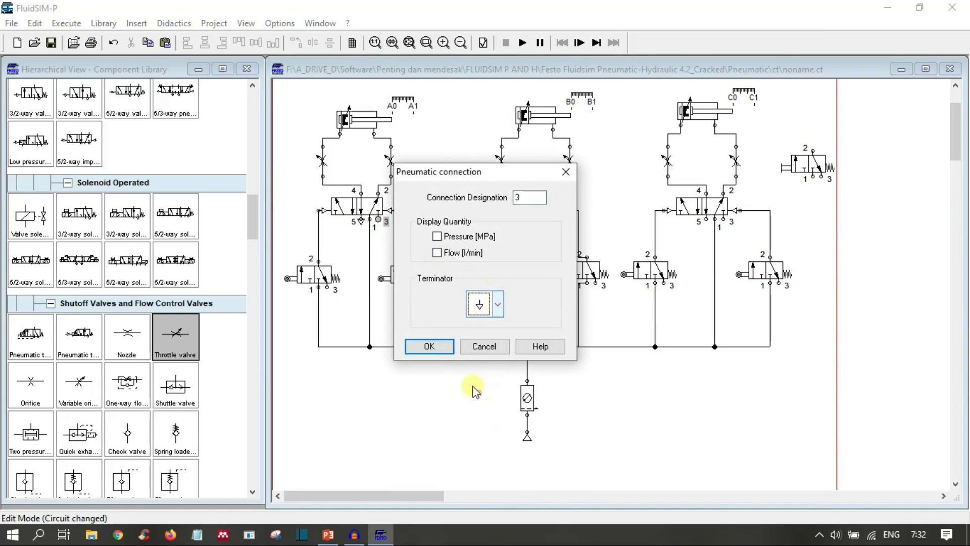
{"action": "left_click", "coordinate": [431, 345]}
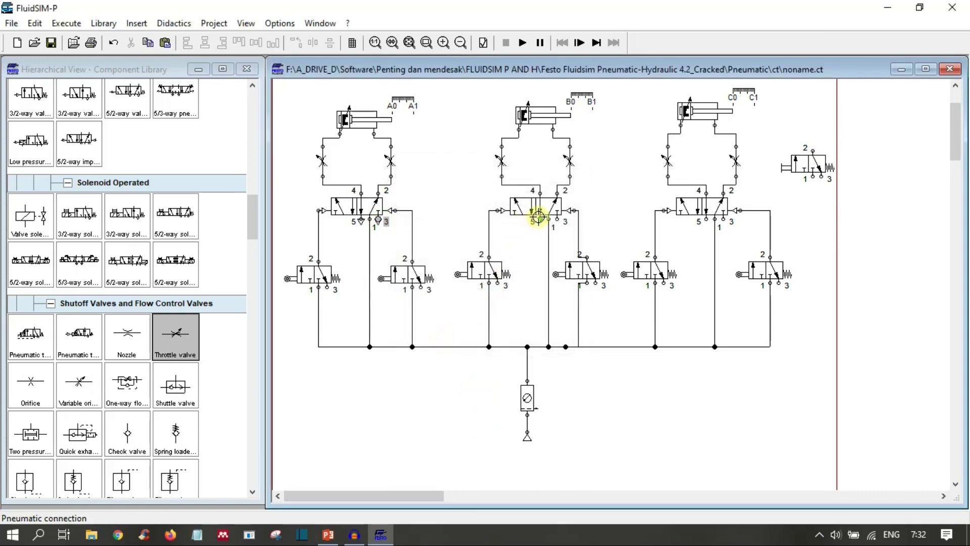
Set the stemmed exhaust-triangle terminator on ports 5 and 3 of cylinder B's 5/n way valve.
{"action": "double_click", "coordinate": [537, 218]}
{"action": "left_click", "coordinate": [481, 305]}
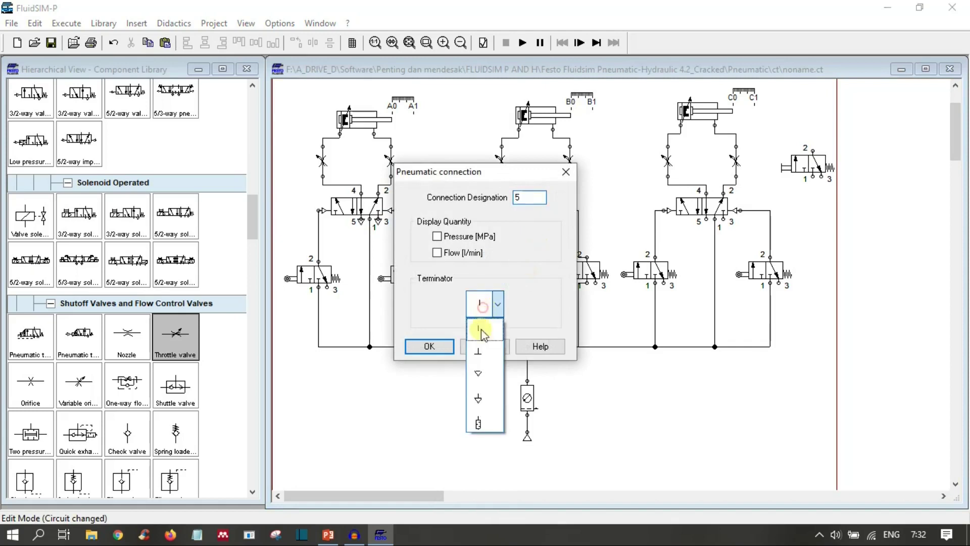
{"action": "left_click", "coordinate": [486, 400]}
{"action": "left_click", "coordinate": [447, 347]}
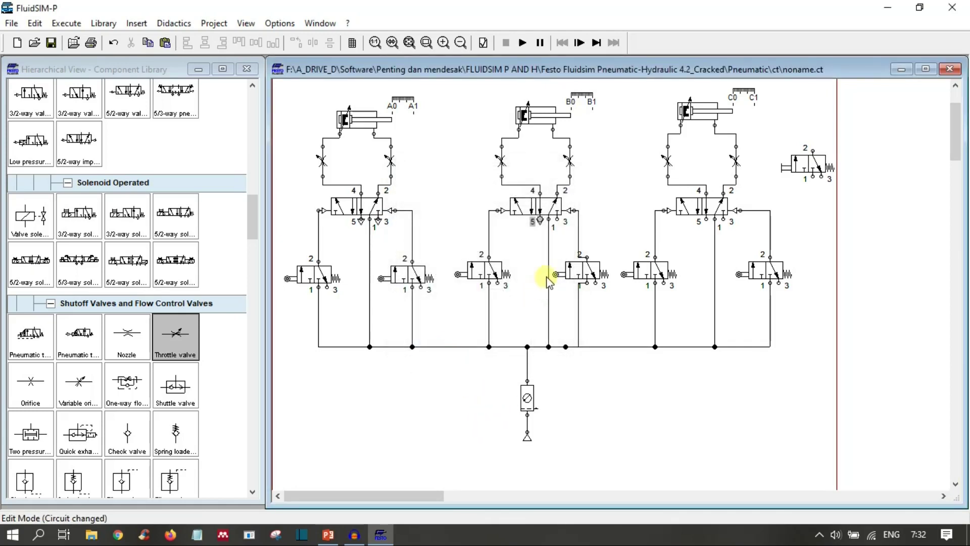
{"action": "double_click", "coordinate": [558, 218]}
{"action": "left_click", "coordinate": [482, 303]}
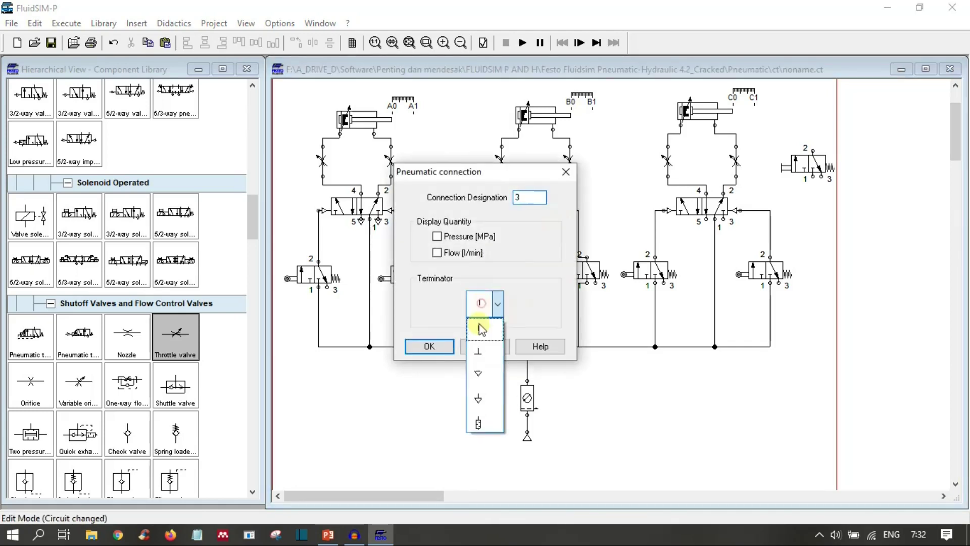
{"action": "left_click", "coordinate": [480, 396]}
{"action": "left_click", "coordinate": [439, 344]}
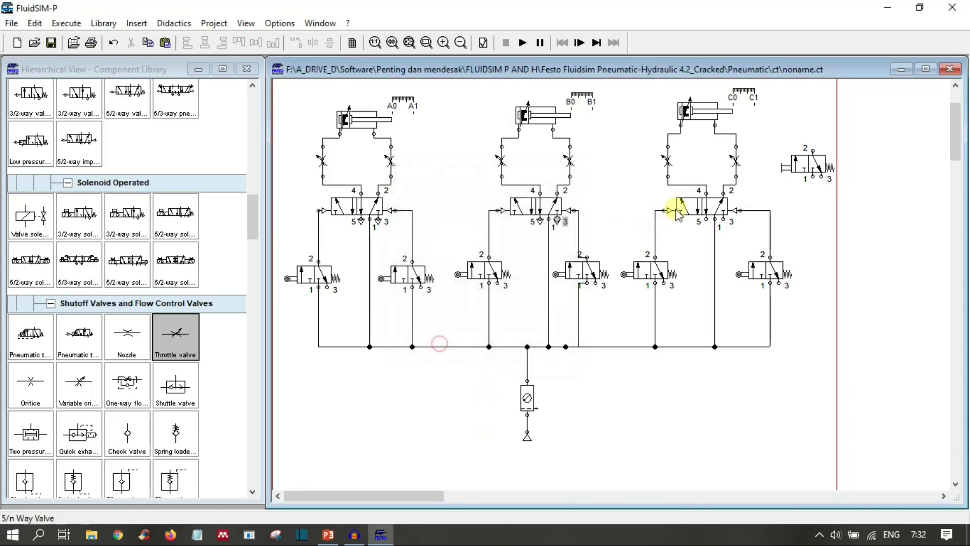
Set the stemmed exhaust-triangle terminator on ports 5 and 3 of cylinder C's 5/n way valve.
{"action": "double_click", "coordinate": [705, 219]}
{"action": "left_click", "coordinate": [492, 303]}
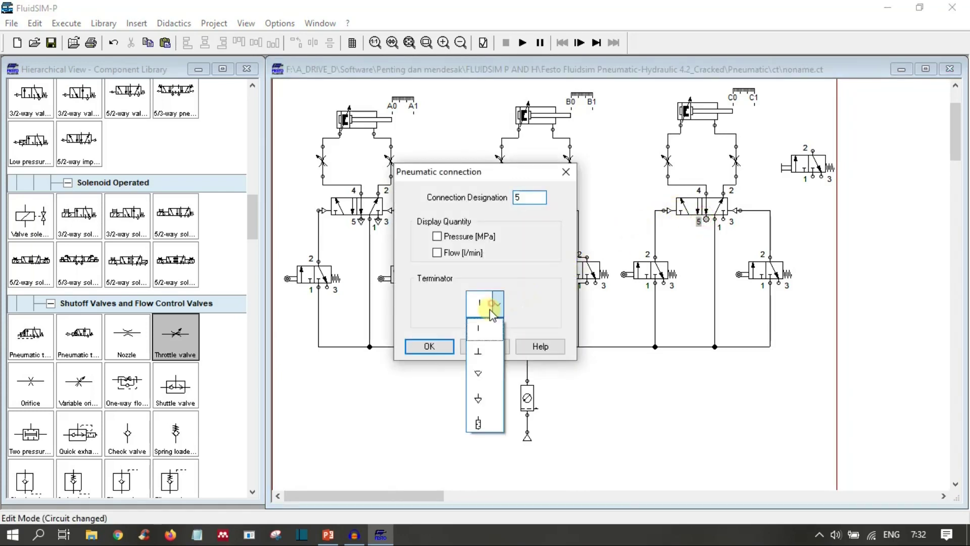
{"action": "left_click", "coordinate": [478, 397]}
{"action": "left_click", "coordinate": [438, 346]}
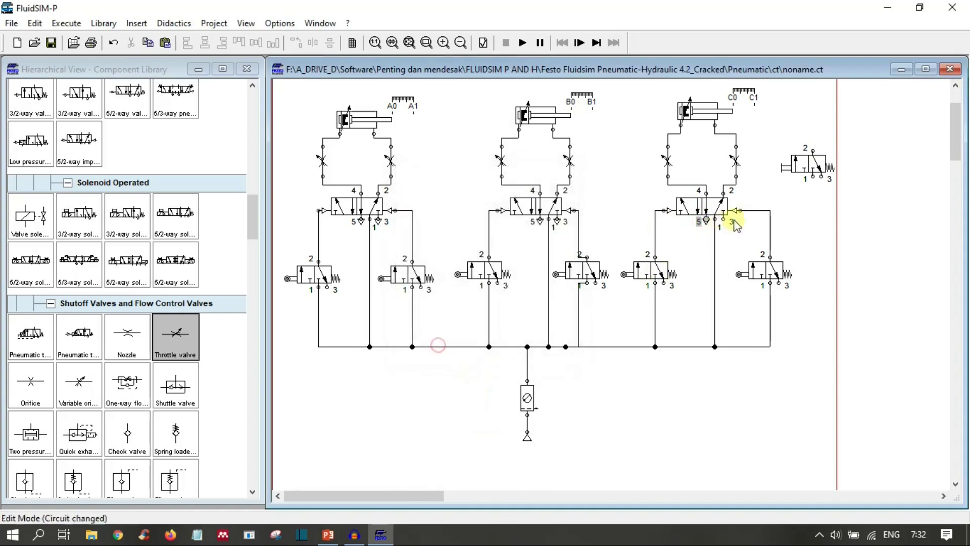
{"action": "double_click", "coordinate": [727, 219]}
{"action": "left_click", "coordinate": [480, 303]}
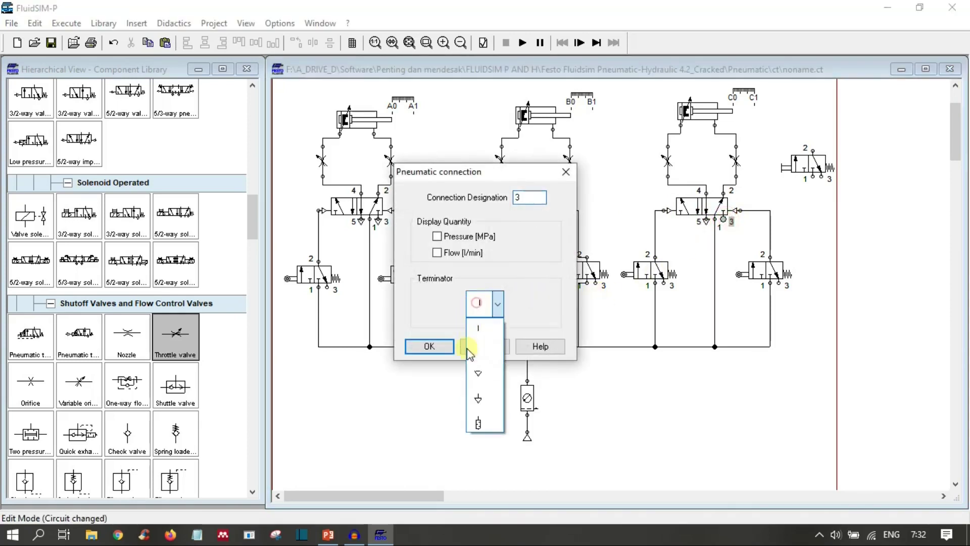
{"action": "left_click", "coordinate": [478, 398]}
{"action": "left_click", "coordinate": [439, 347]}
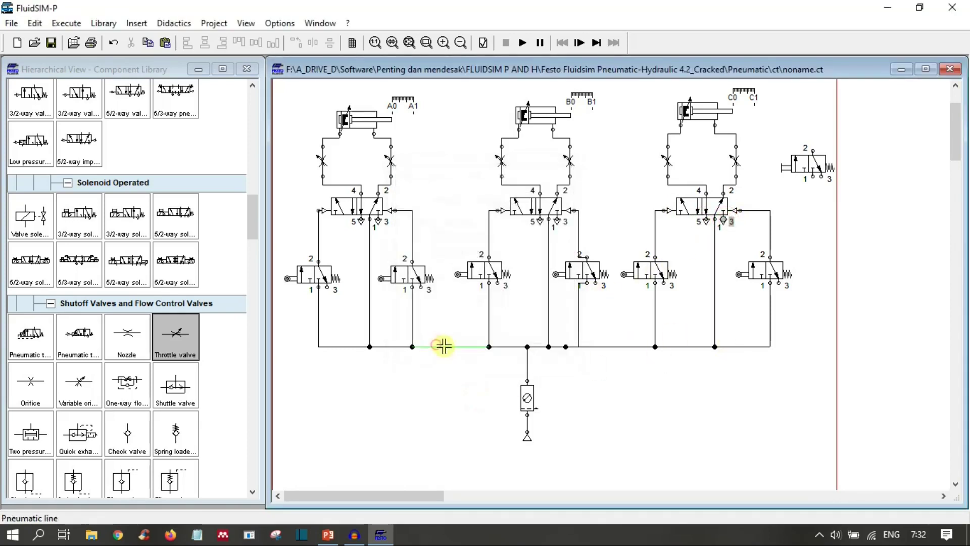
{"action": "left_click", "coordinate": [676, 395]}
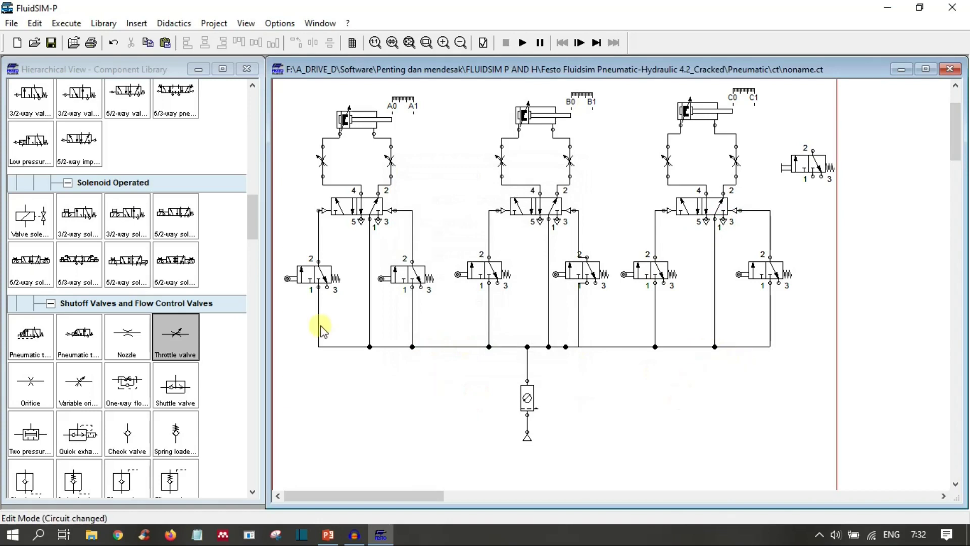
Set the stemmed exhaust-triangle terminator on port 3 of cylinder A's left and right roller valves.
{"action": "double_click", "coordinate": [327, 287]}
{"action": "left_click", "coordinate": [480, 304]}
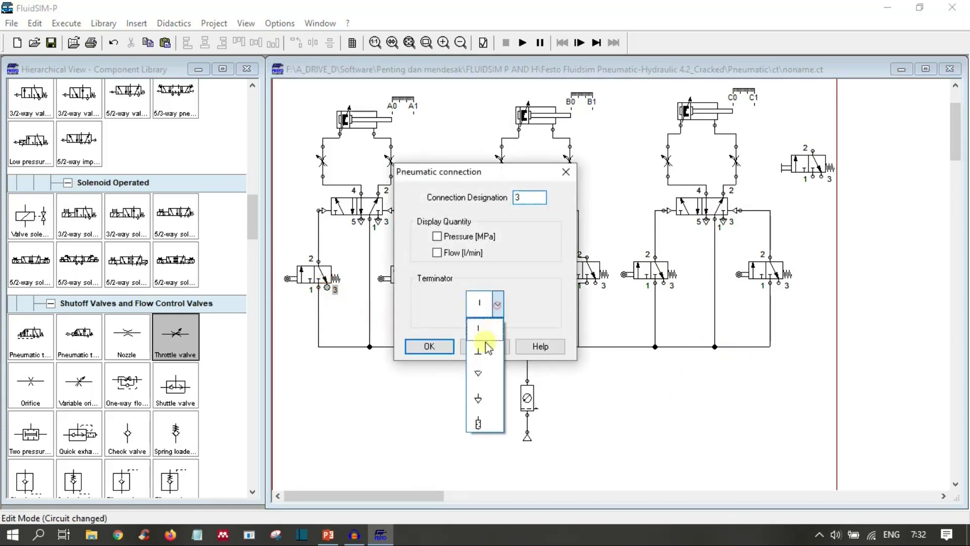
{"action": "left_click", "coordinate": [478, 398]}
{"action": "left_click", "coordinate": [438, 346]}
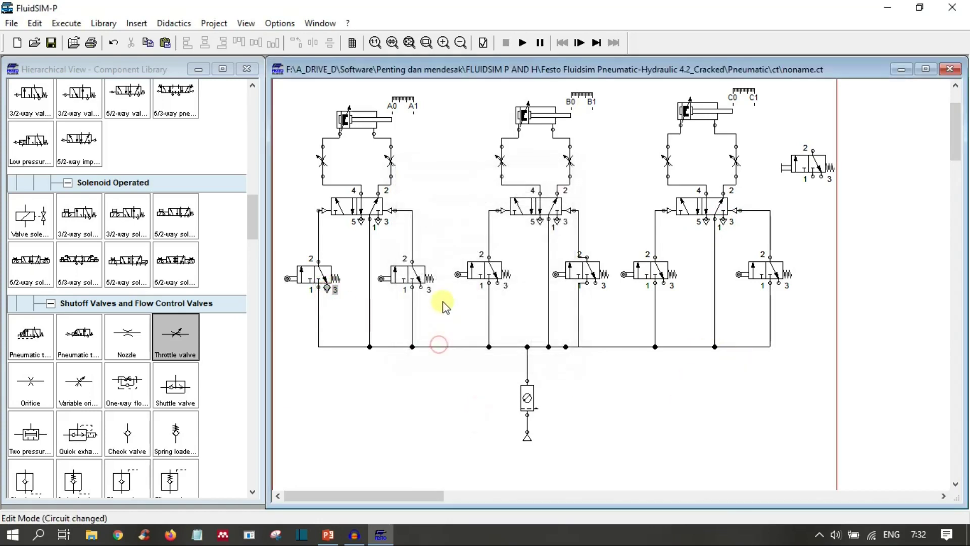
{"action": "double_click", "coordinate": [421, 287]}
{"action": "left_click", "coordinate": [499, 304]}
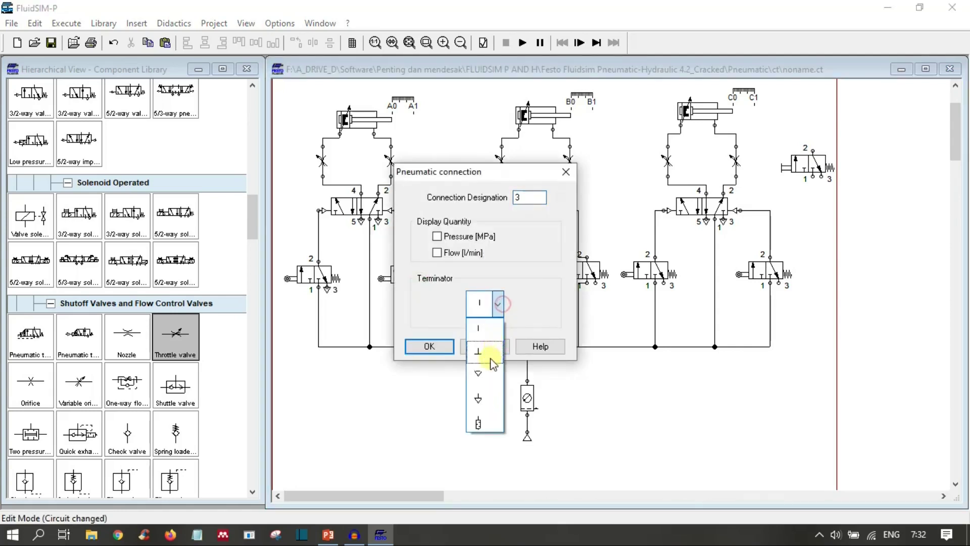
{"action": "left_click", "coordinate": [494, 400]}
{"action": "left_click", "coordinate": [439, 356]}
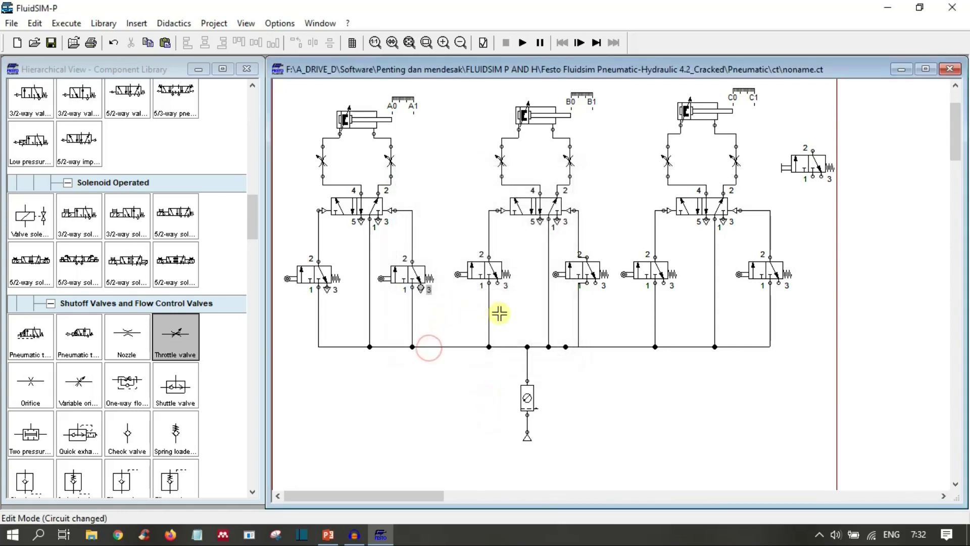
Set the stemmed exhaust-triangle terminator on port 3 of cylinder B's left and right roller valves.
{"action": "double_click", "coordinate": [500, 285]}
{"action": "left_click", "coordinate": [498, 304]}
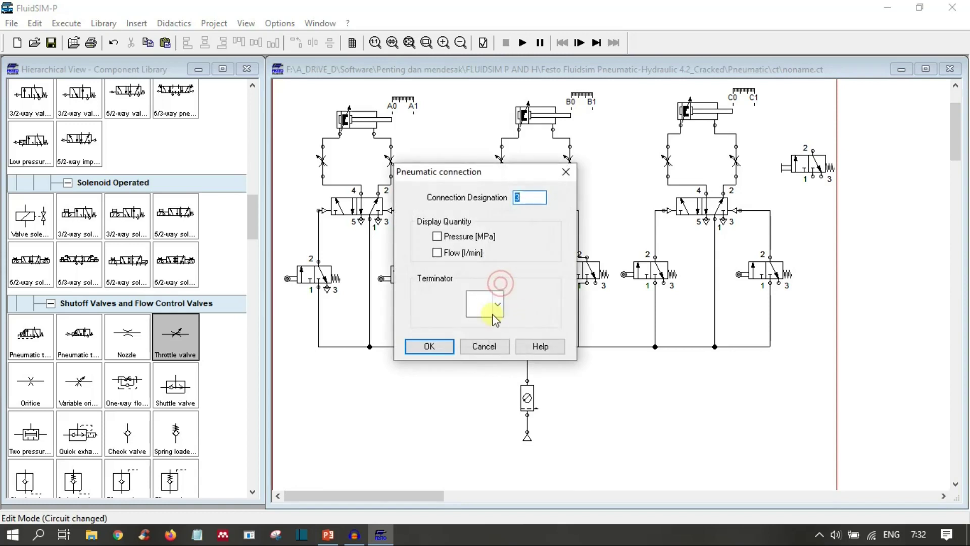
{"action": "left_click", "coordinate": [473, 394]}
{"action": "left_click", "coordinate": [429, 348]}
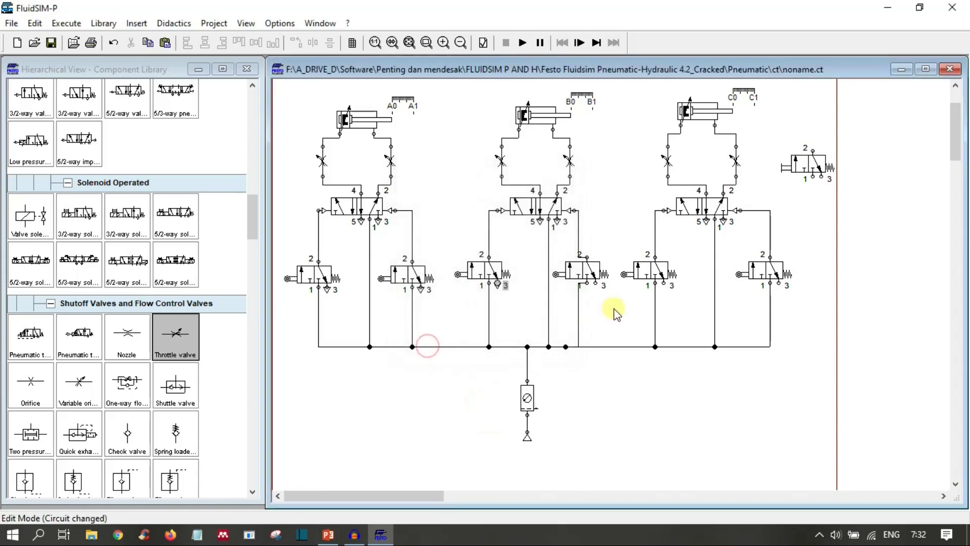
{"action": "double_click", "coordinate": [596, 286]}
{"action": "left_click", "coordinate": [498, 303]}
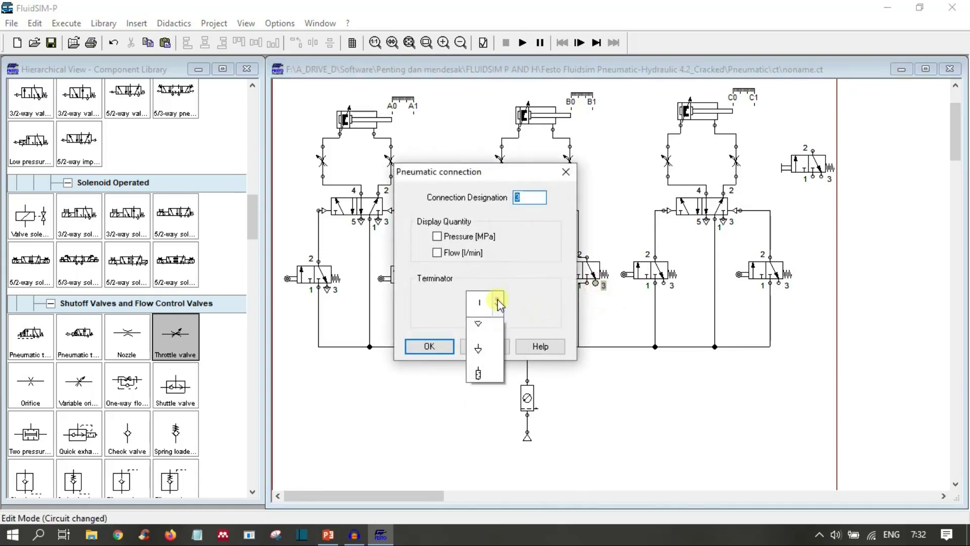
{"action": "left_click", "coordinate": [488, 395]}
{"action": "left_click", "coordinate": [430, 346]}
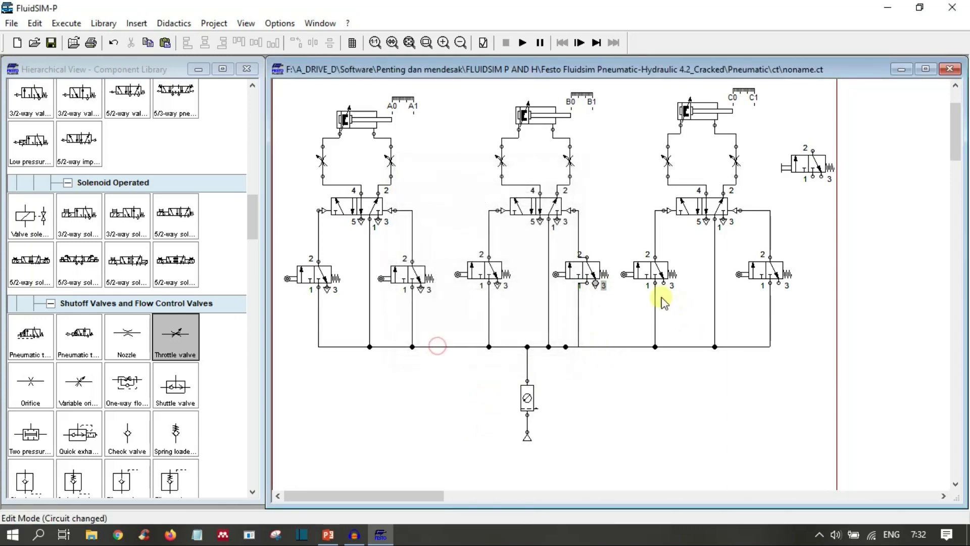
Set the stemmed exhaust-triangle terminator on port 3 of cylinder C's left and right roller valves.
{"action": "double_click", "coordinate": [664, 284]}
{"action": "left_click", "coordinate": [498, 304]}
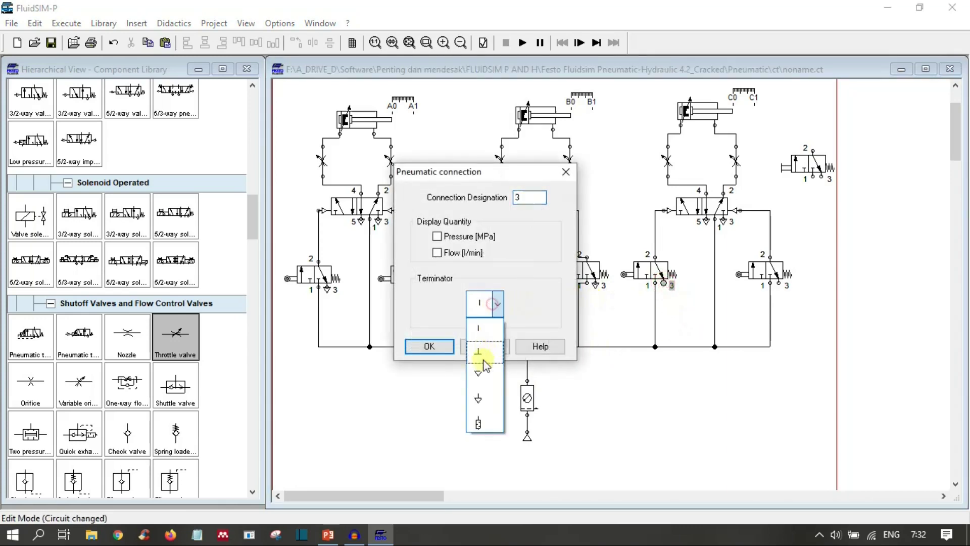
{"action": "left_click", "coordinate": [476, 395]}
{"action": "left_click", "coordinate": [429, 346]}
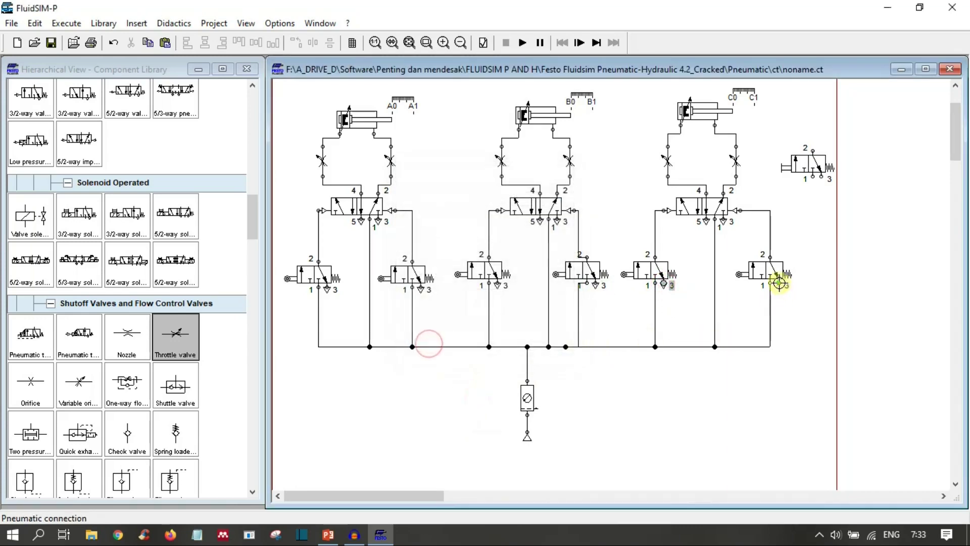
{"action": "double_click", "coordinate": [778, 283]}
{"action": "left_click", "coordinate": [499, 299]}
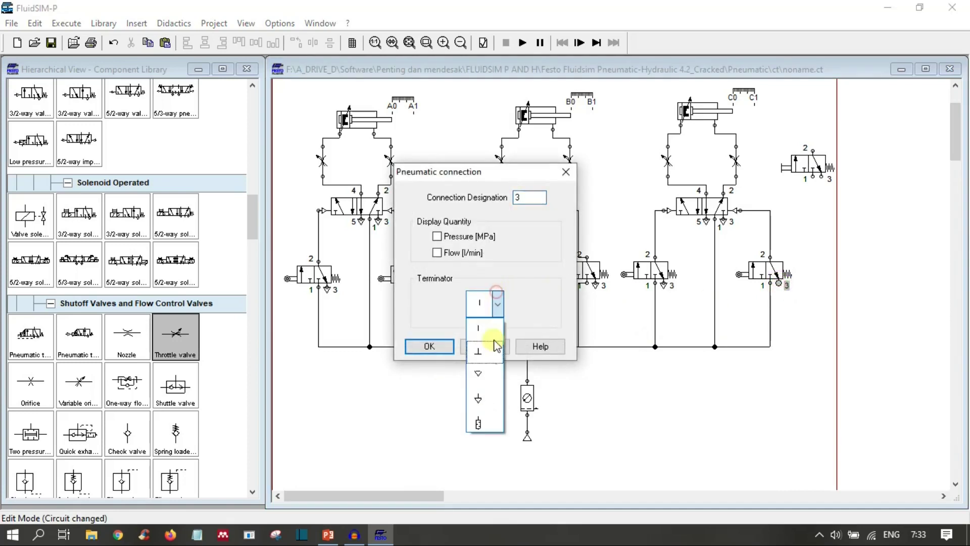
{"action": "left_click", "coordinate": [483, 396]}
{"action": "left_click", "coordinate": [430, 348]}
{"action": "left_click", "coordinate": [461, 447]}
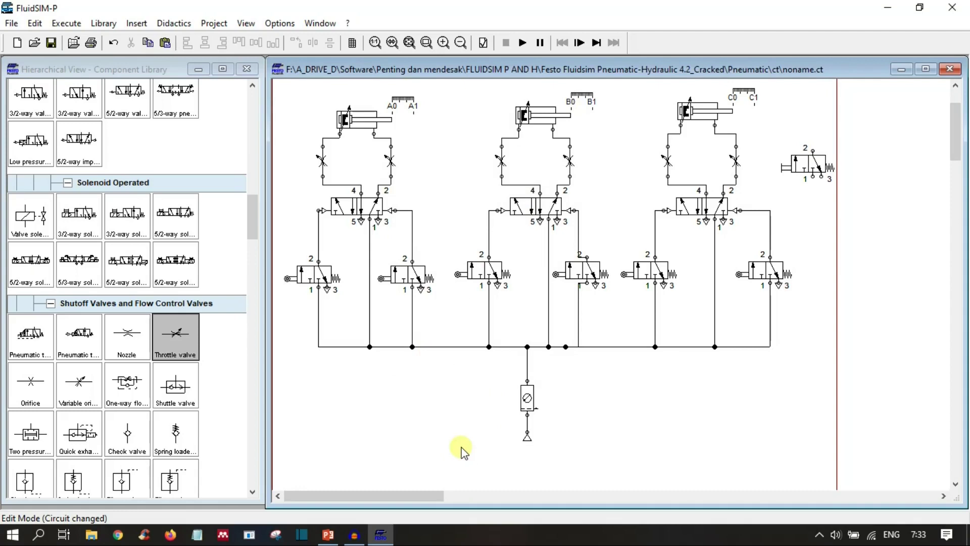
Assign the label C0 to the mechanical connection of cylinder A's left roller valve.
{"action": "scroll", "coordinate": [462, 448], "scroll_direction": "up", "scroll_amount": 3}
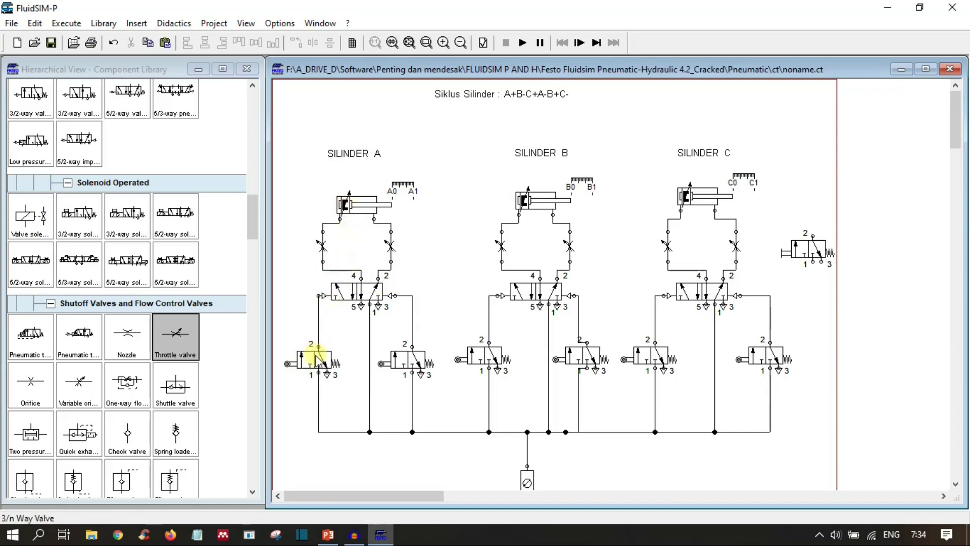
{"action": "double_click", "coordinate": [286, 364]}
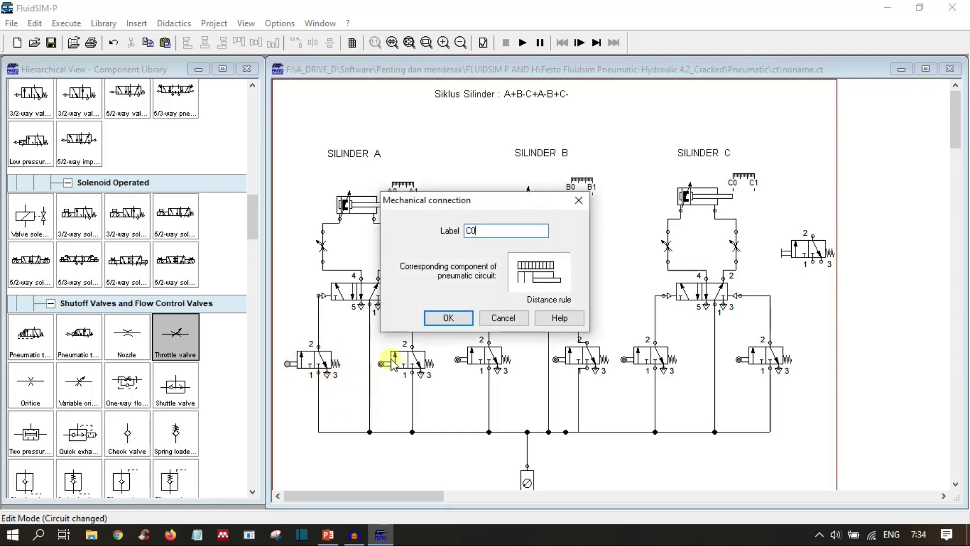
{"action": "left_click", "coordinate": [447, 318]}
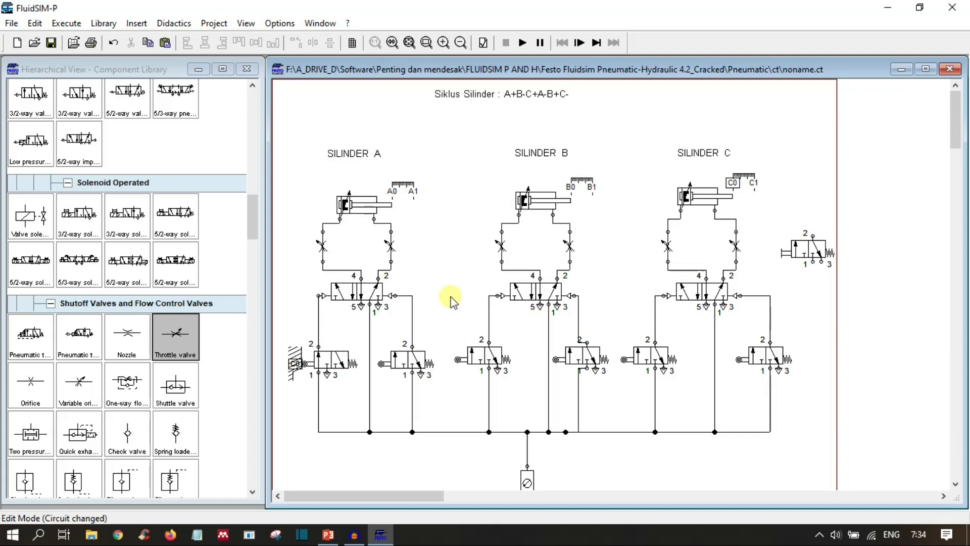
Assign the label A1 to the mechanical connection of cylinder B's right roller valve.
{"action": "mouse_move", "coordinate": [342, 209]}
{"action": "mouse_move", "coordinate": [505, 358]}
{"action": "mouse_move", "coordinate": [549, 217]}
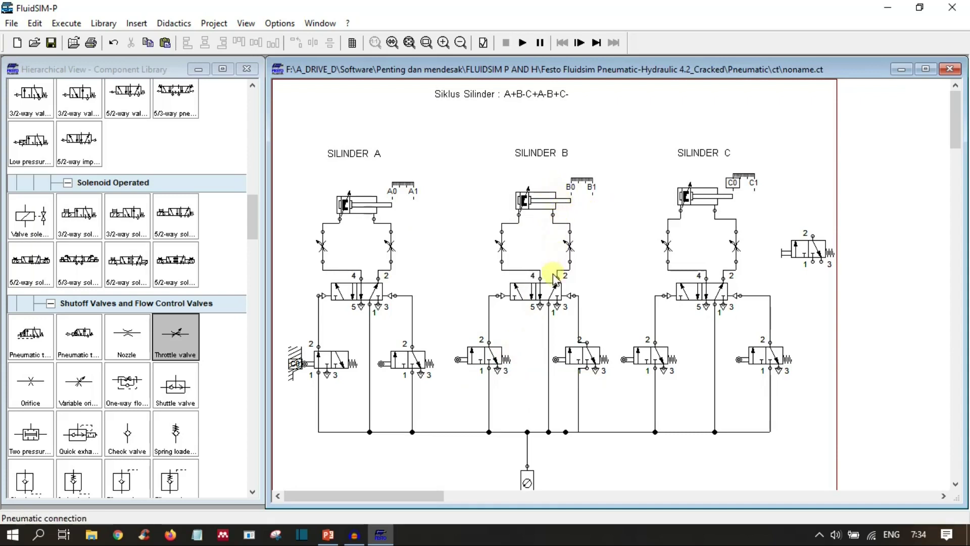
{"action": "mouse_move", "coordinate": [560, 361]}
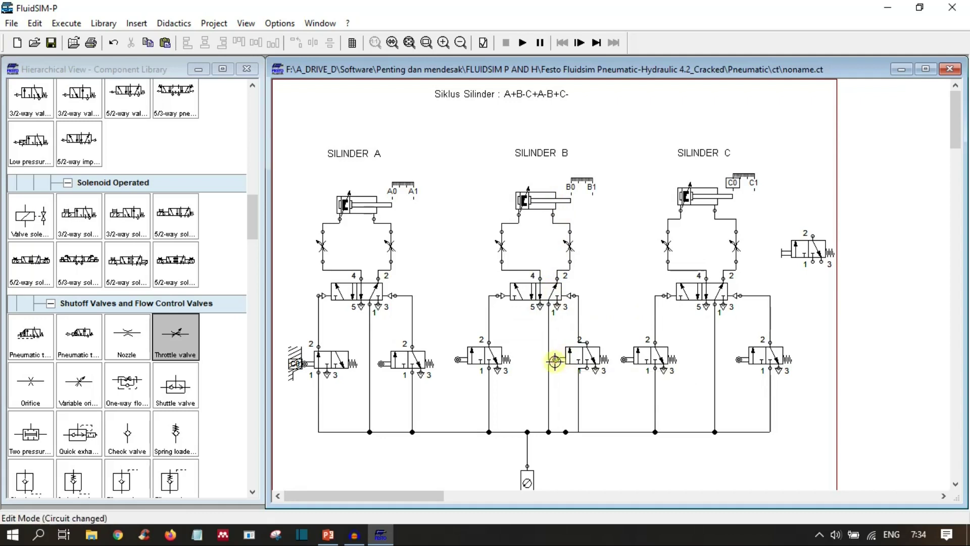
{"action": "double_click", "coordinate": [557, 360]}
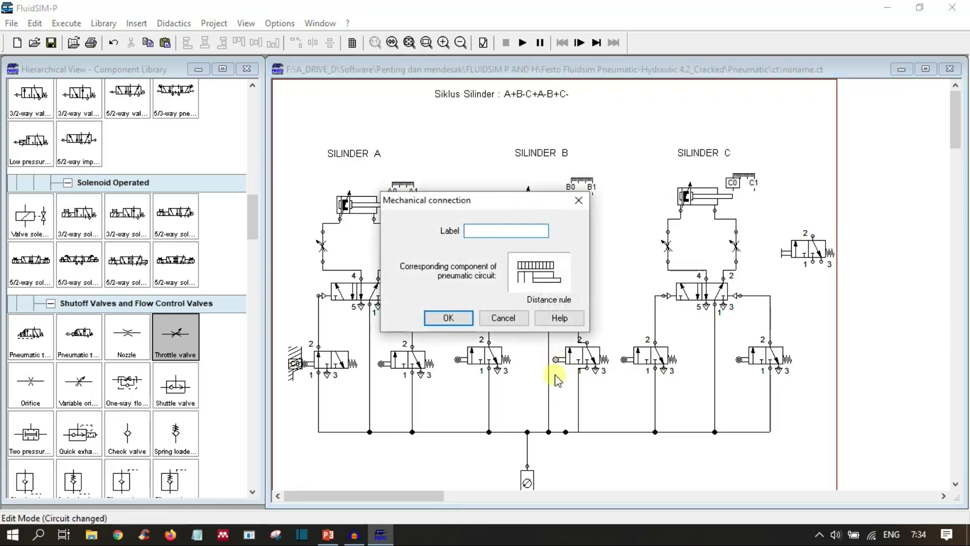
{"action": "type", "text": "A"}
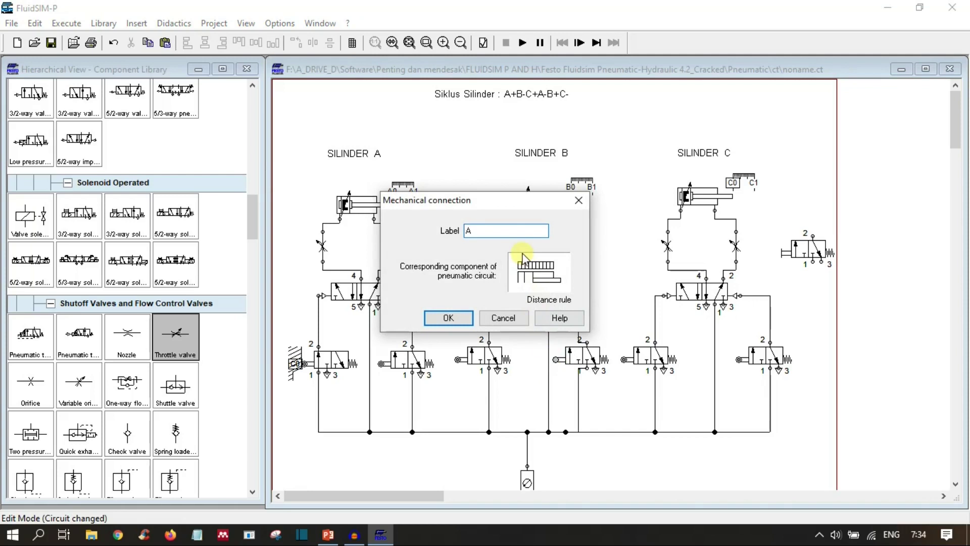
{"action": "type", "text": "1"}
{"action": "left_click", "coordinate": [462, 318]}
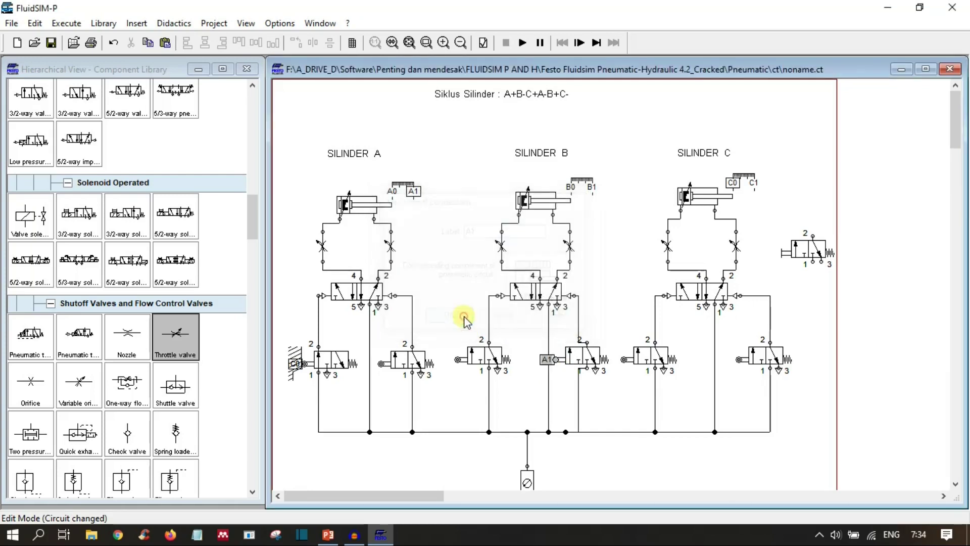
{"action": "left_click", "coordinate": [513, 398]}
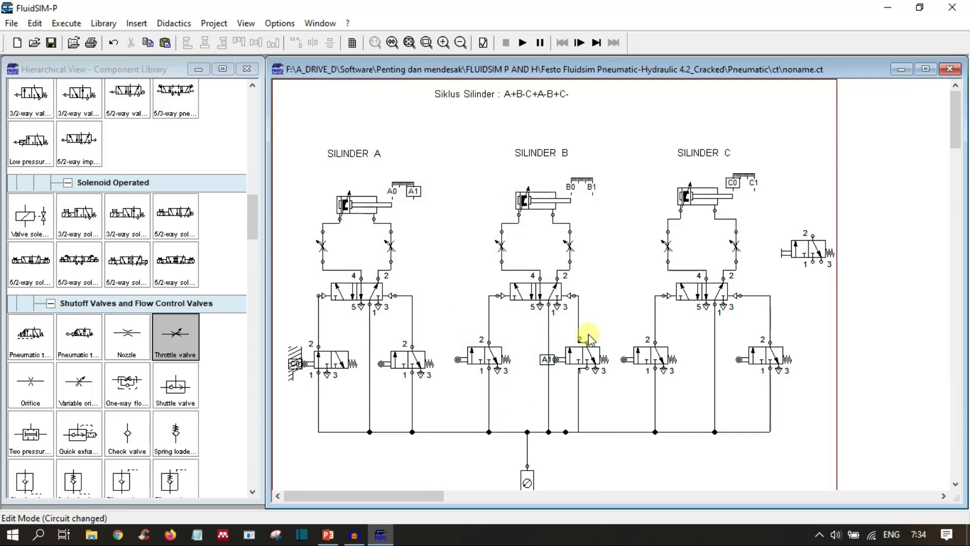
Assign the label C1 to the mechanical connection of cylinder C's left roller valve.
{"action": "left_click", "coordinate": [592, 188]}
{"action": "mouse_move", "coordinate": [696, 201]}
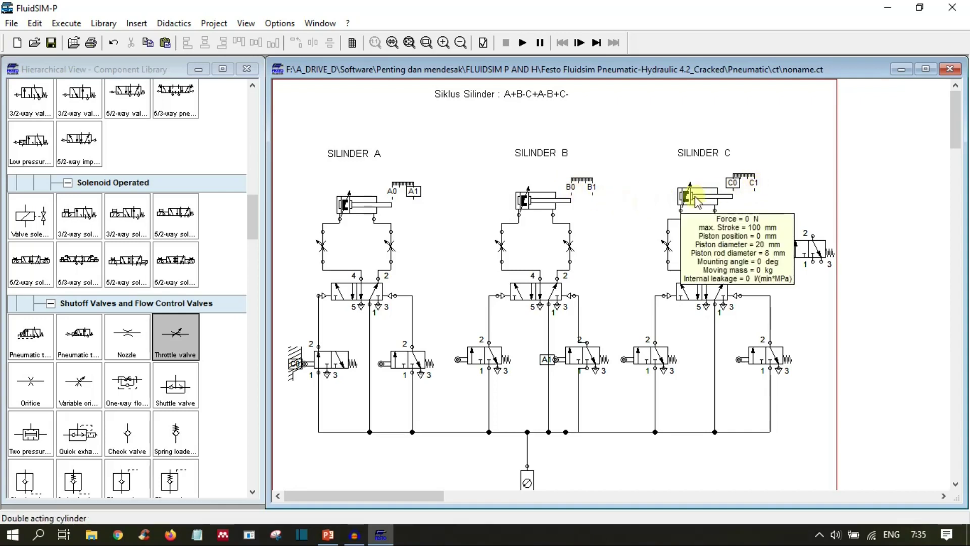
{"action": "double_click", "coordinate": [622, 357]}
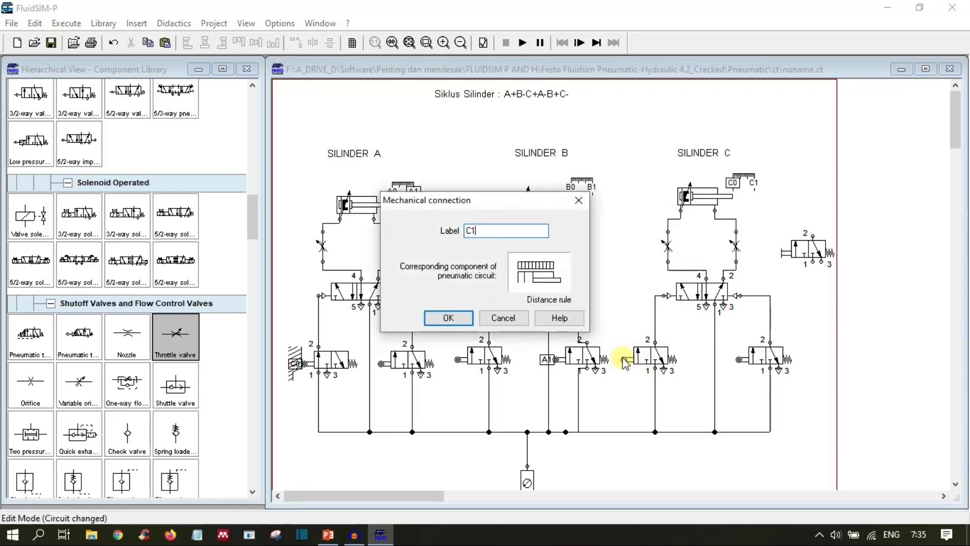
{"action": "left_click", "coordinate": [445, 317]}
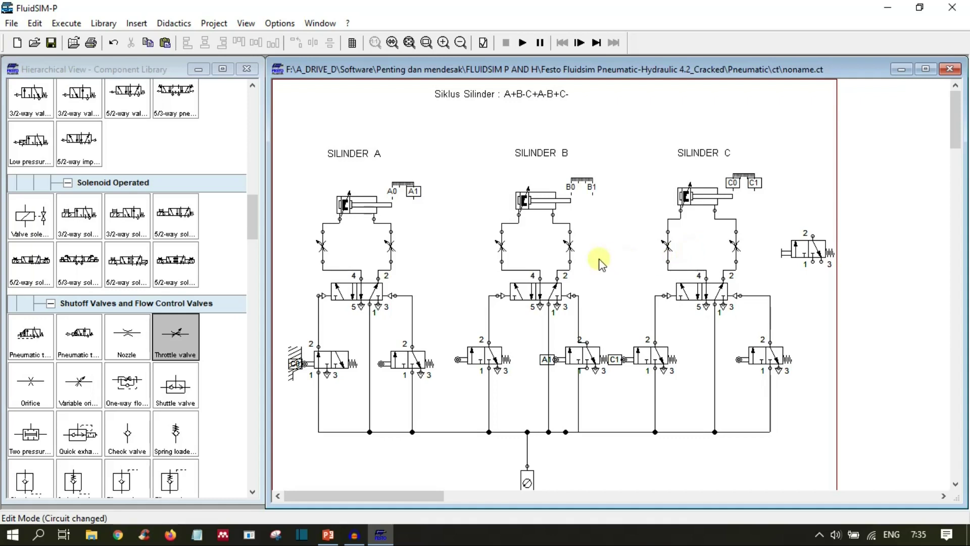
{"action": "mouse_move", "coordinate": [658, 360]}
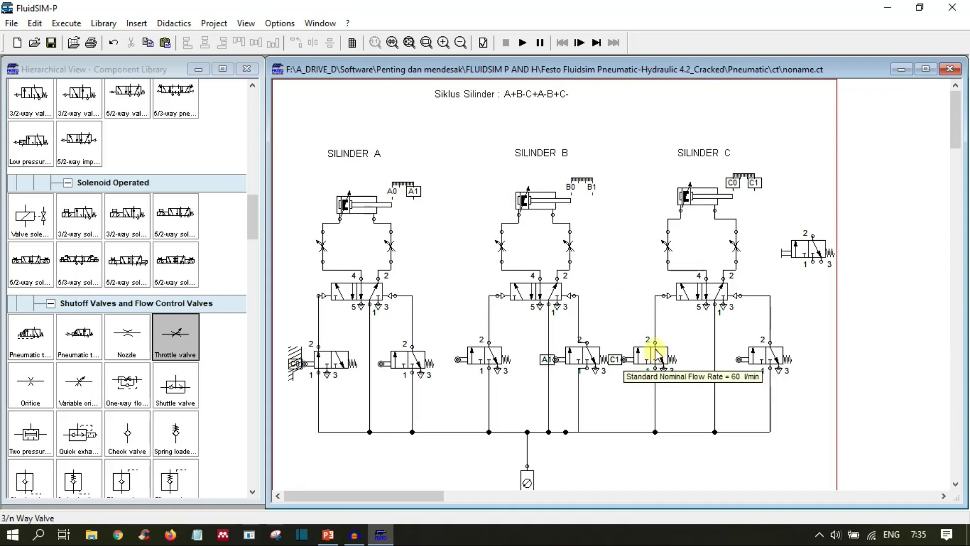
{"action": "left_click", "coordinate": [659, 361]}
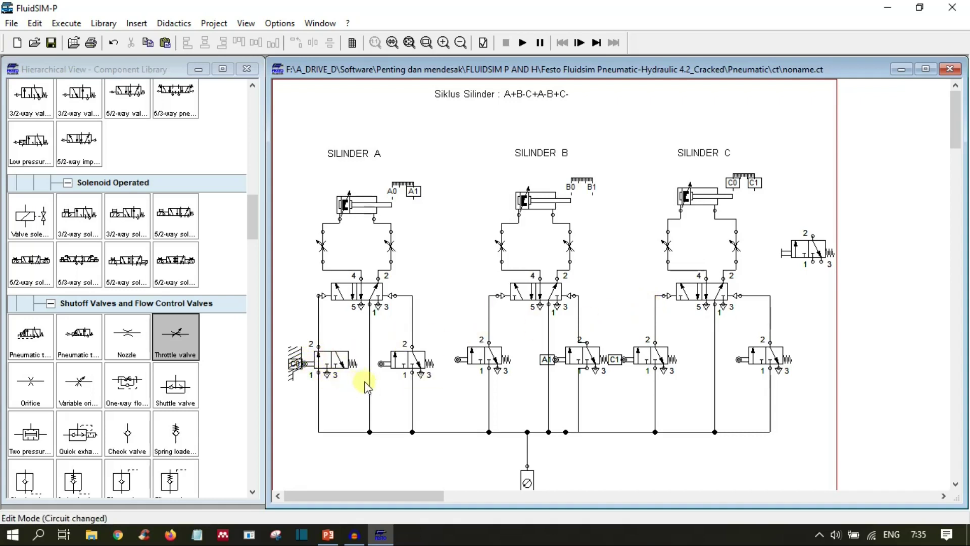
{"action": "left_click_drag", "start_coordinate": [610, 371], "coordinate": [617, 369]}
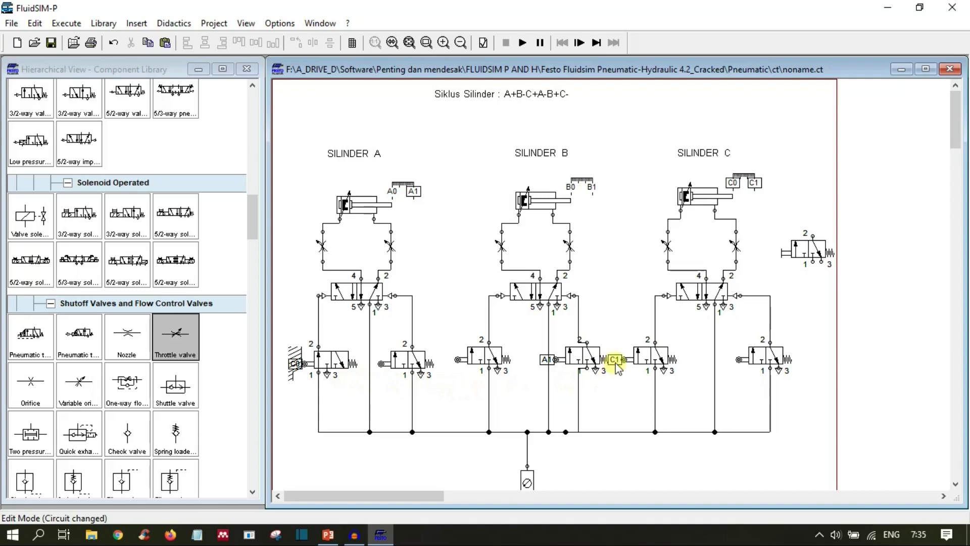
{"action": "double_click", "coordinate": [616, 365]}
{"action": "left_click", "coordinate": [445, 318]}
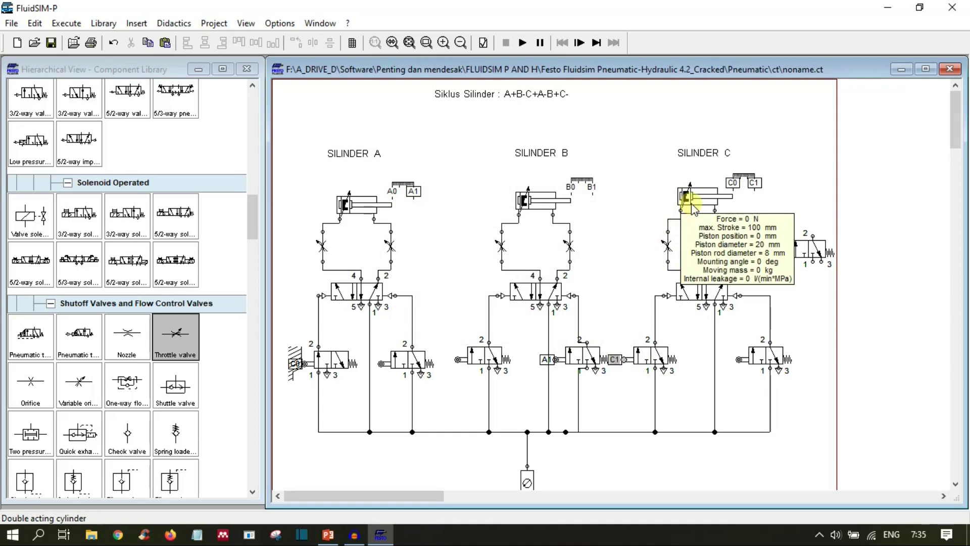
Change the mechanical connection label of cylinder C's left roller valve to B0.
{"action": "double_click", "coordinate": [615, 358]}
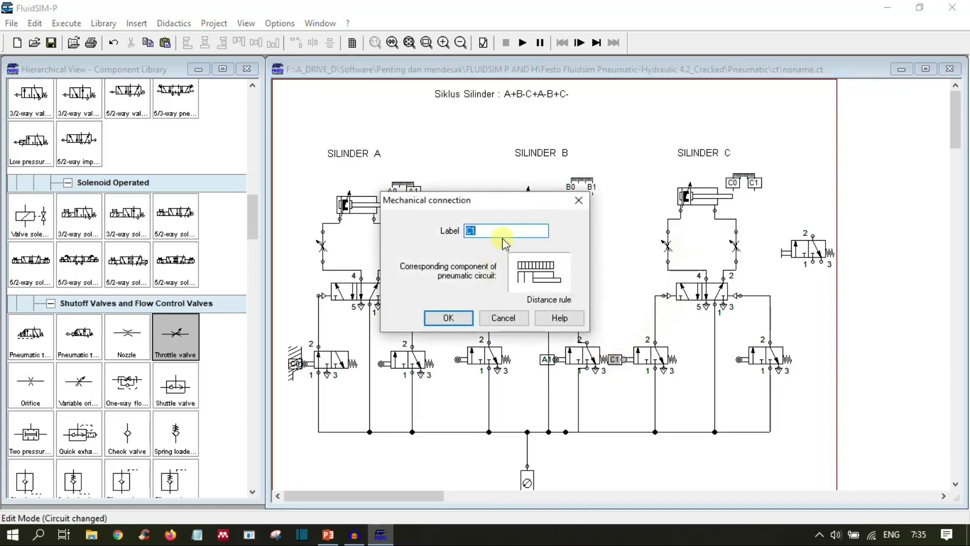
{"action": "type", "text": "B0"}
{"action": "left_click", "coordinate": [456, 318]}
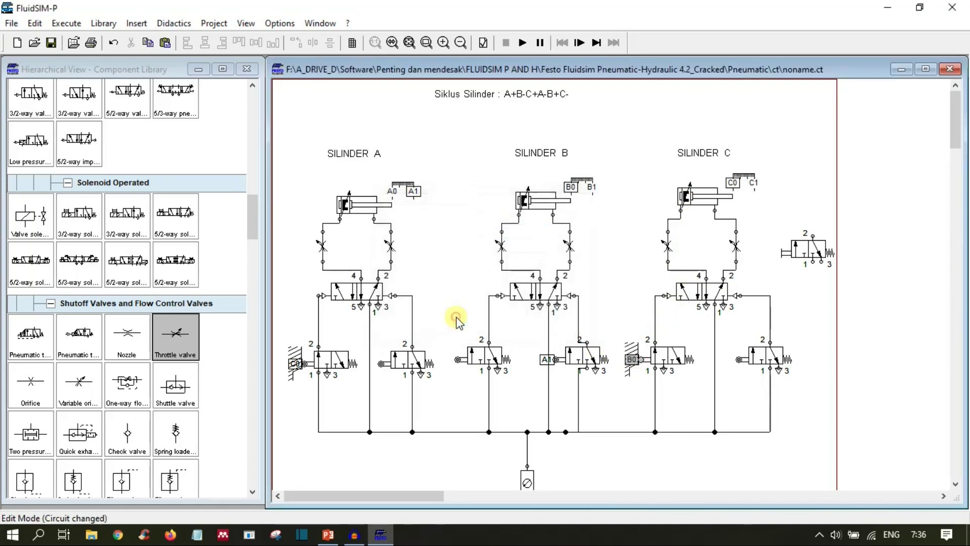
Consult the switch work diagram in PowerPoint and, back in FluidSIM-P, label the mechanical connection of cylinder A's right roller valve C1.
{"action": "left_click", "coordinate": [328, 534]}
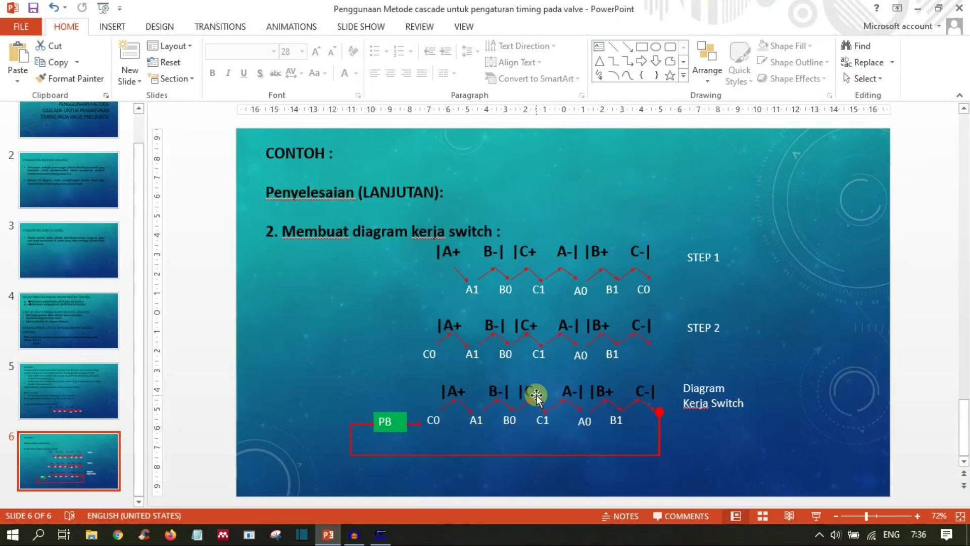
{"action": "key", "text": "alt+Tab"}
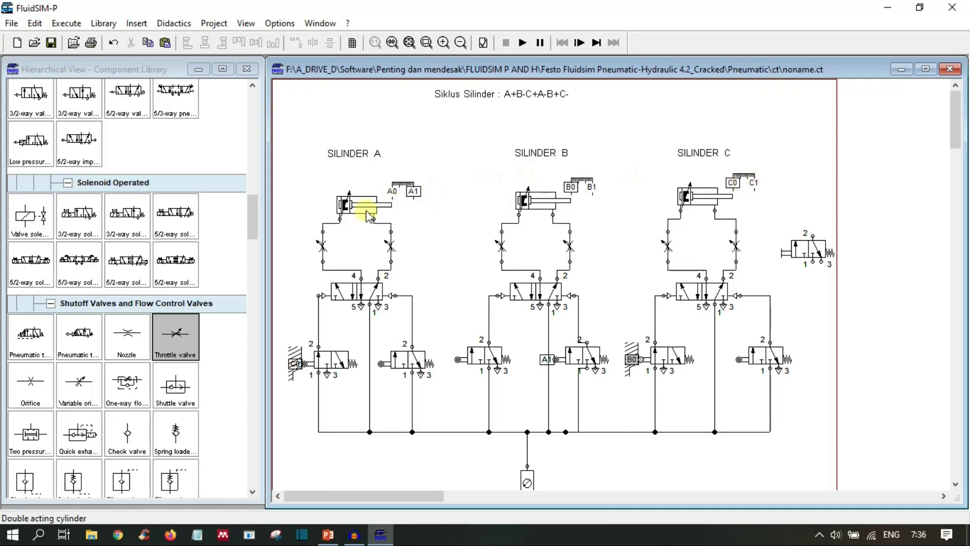
{"action": "key", "text": "alt+Tab"}
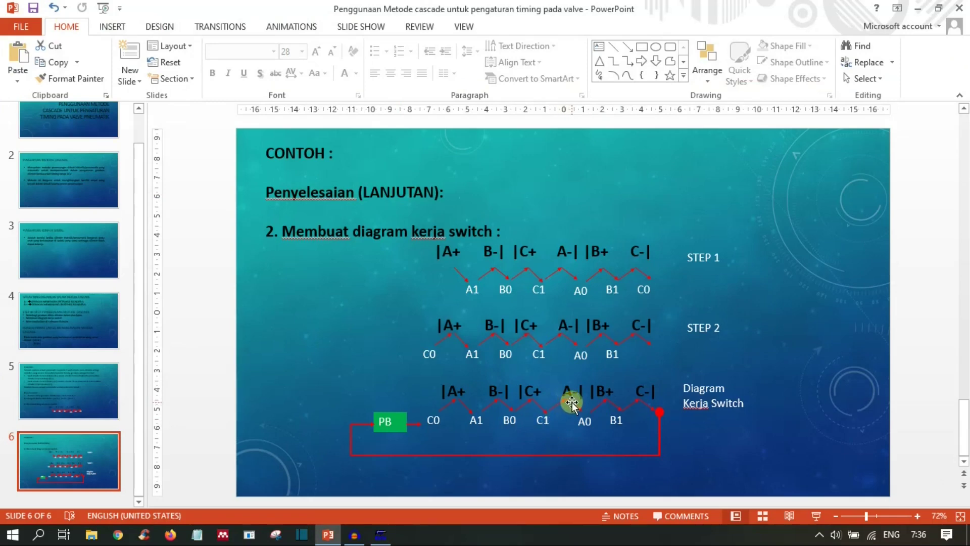
{"action": "key", "text": "alt+Tab"}
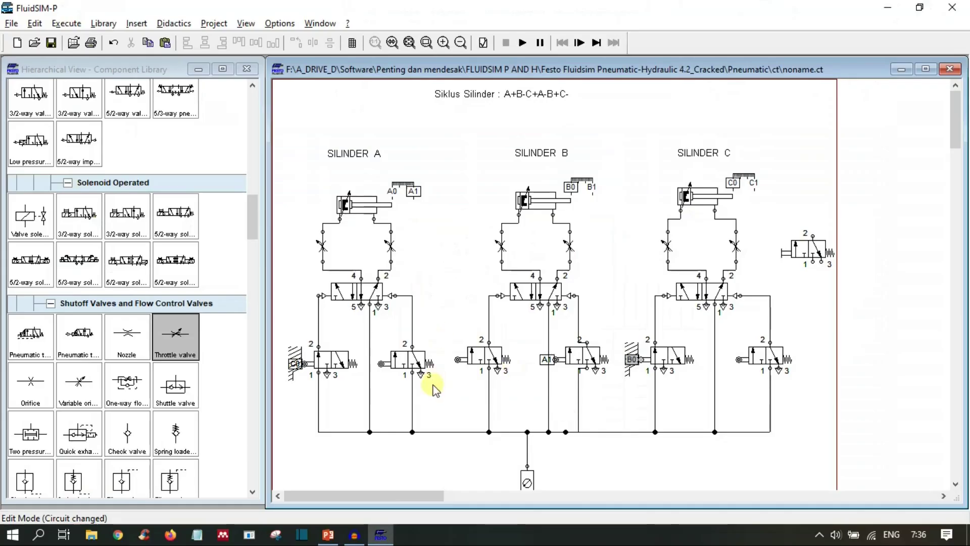
{"action": "double_click", "coordinate": [383, 364]}
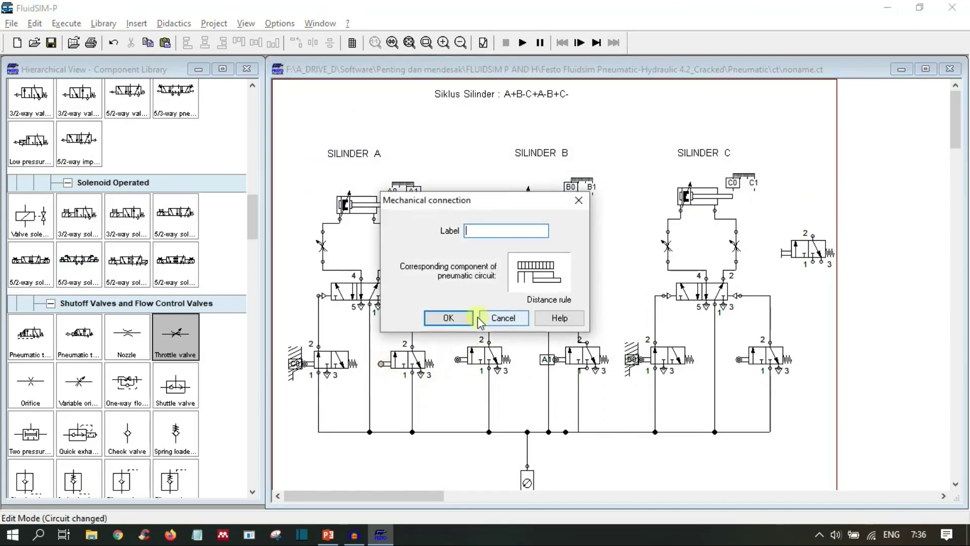
{"action": "type", "text": "C1"}
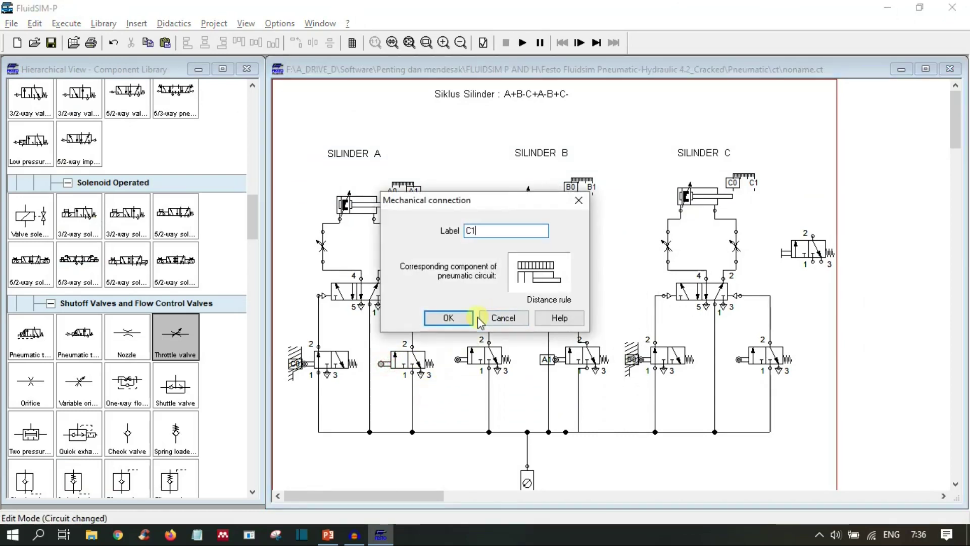
{"action": "left_click", "coordinate": [439, 318]}
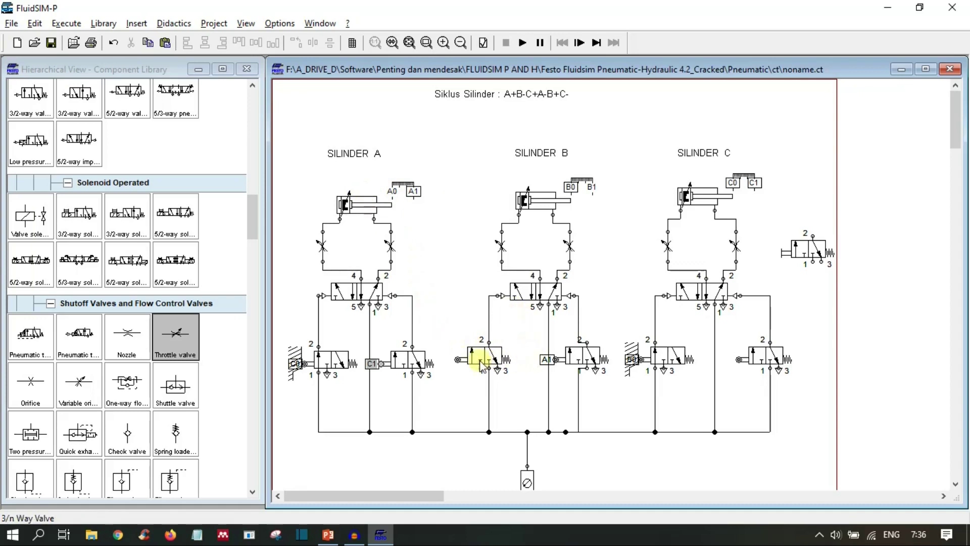
Label the mechanical connection of cylinder B's left roller valve A0 and that of cylinder C's right roller valve B1.
{"action": "double_click", "coordinate": [459, 360]}
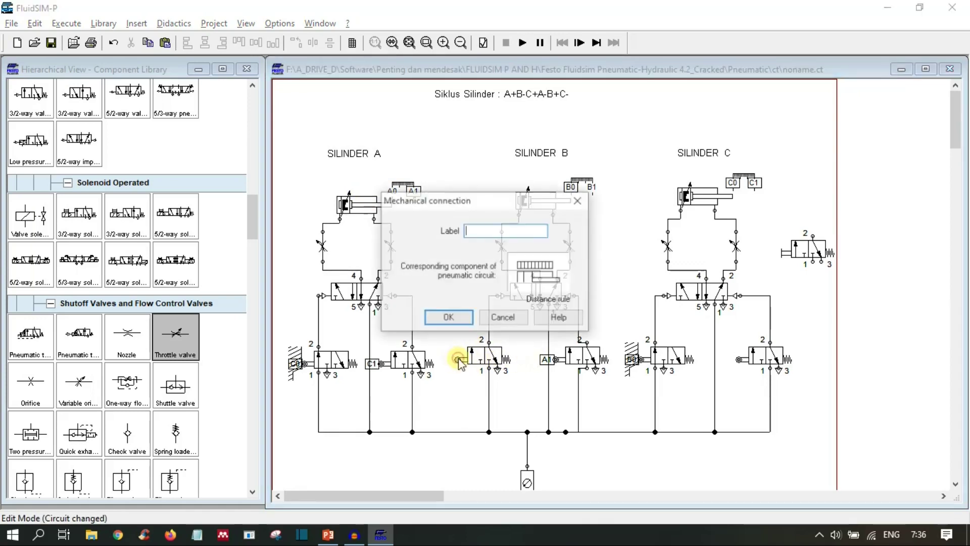
{"action": "type", "text": "A0"}
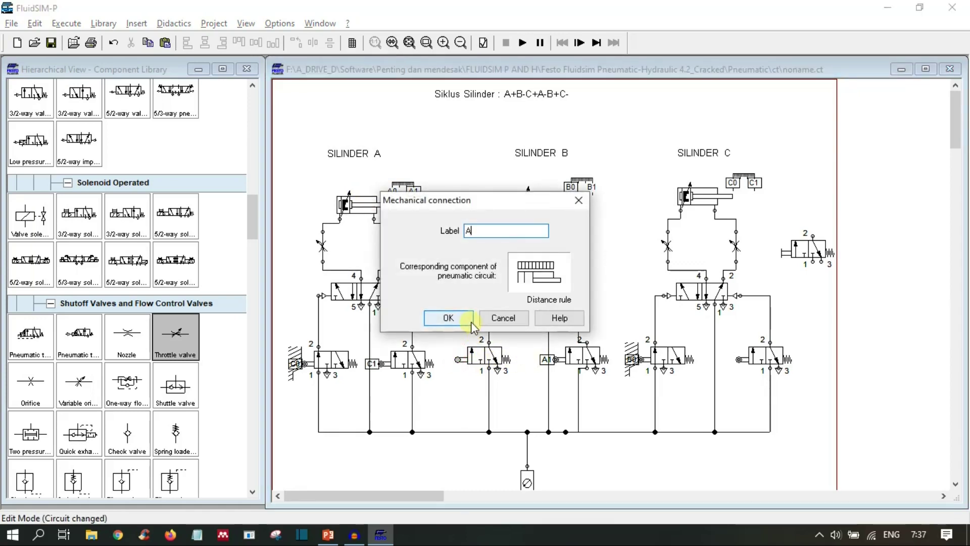
{"action": "left_click", "coordinate": [448, 317]}
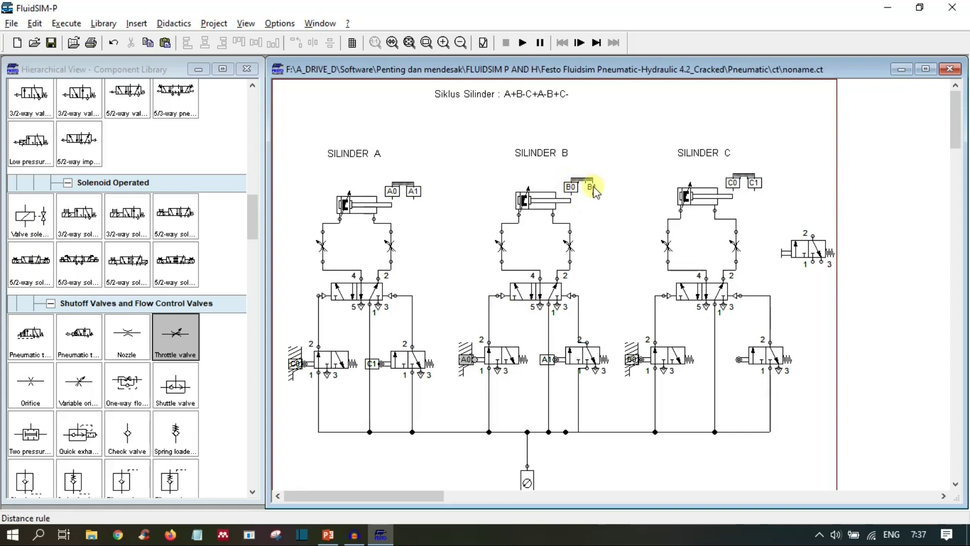
{"action": "mouse_move", "coordinate": [597, 193]}
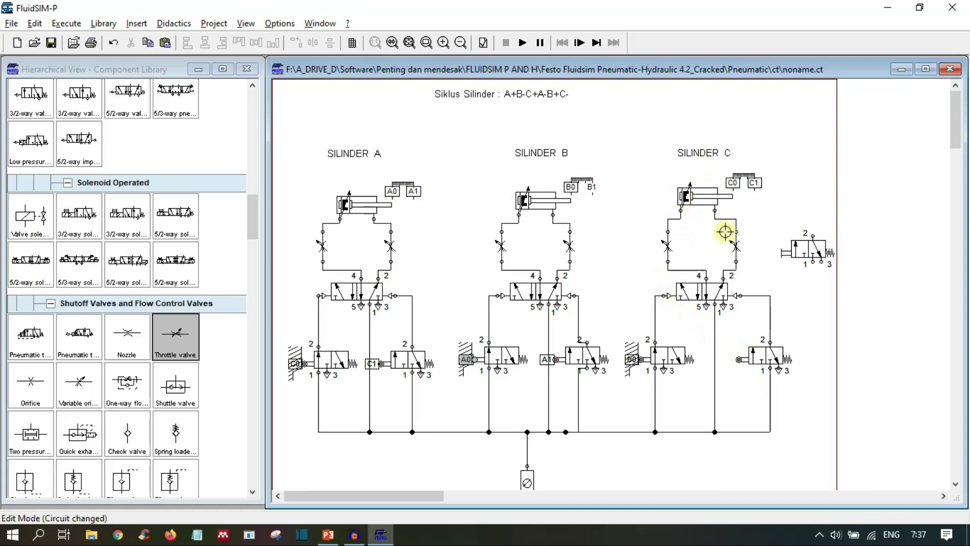
{"action": "double_click", "coordinate": [739, 360]}
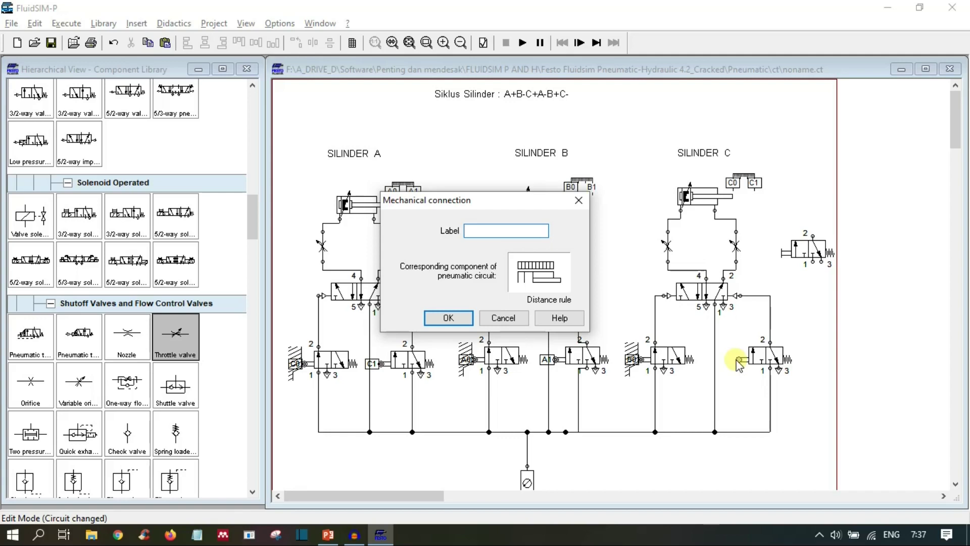
{"action": "left_click", "coordinate": [449, 318]}
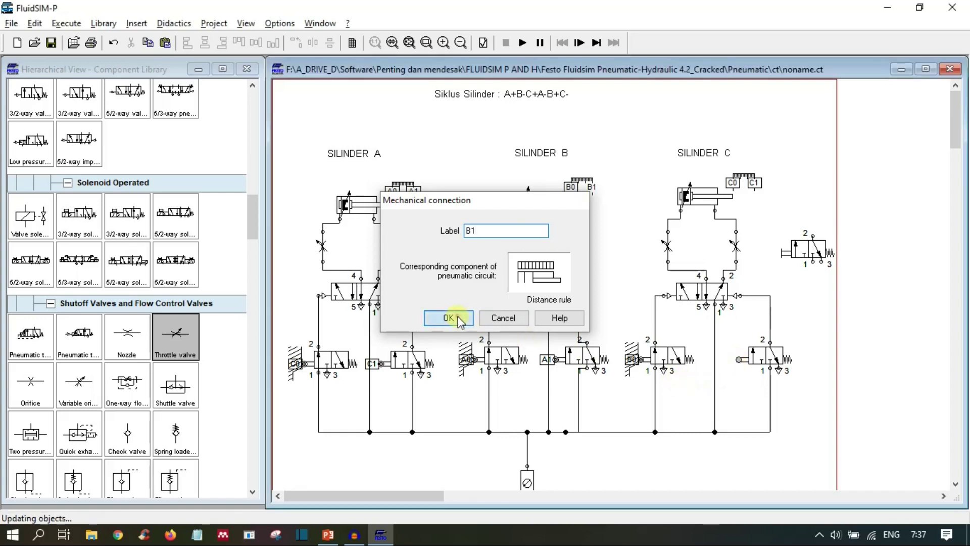
Shift the manually operated 3/2-way valve slightly and check the PB position in PowerPoint's switch work diagram before returning to FluidSIM-P.
{"action": "left_click", "coordinate": [824, 311]}
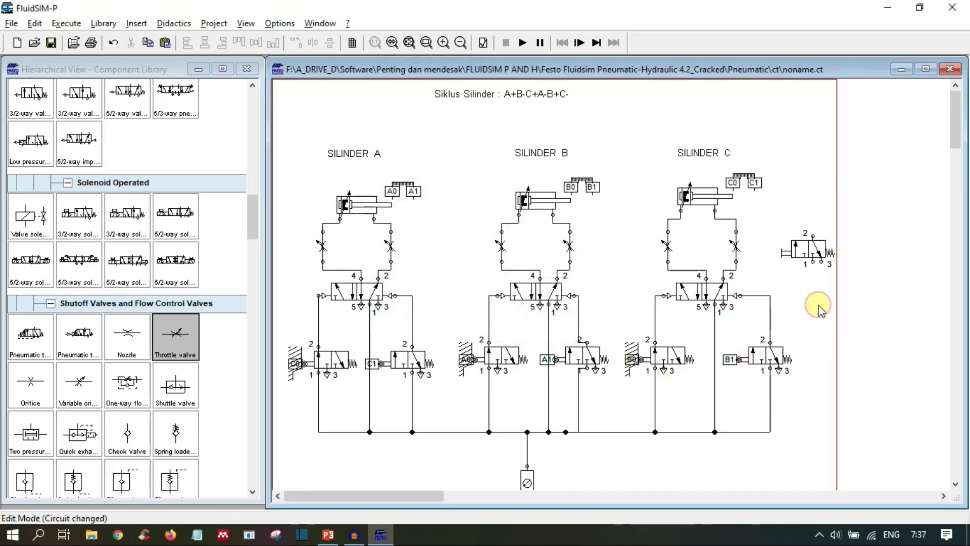
{"action": "left_click", "coordinate": [804, 250]}
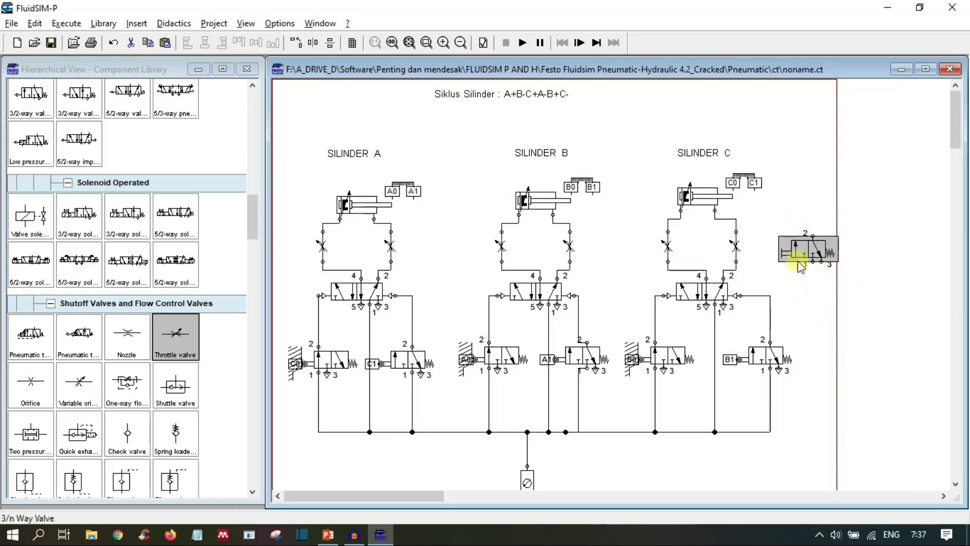
{"action": "mouse_move", "coordinate": [801, 262]}
{"action": "left_mouse_down"}
{"action": "mouse_move", "coordinate": [808, 305]}
{"action": "mouse_move", "coordinate": [792, 248]}
{"action": "left_mouse_up"}
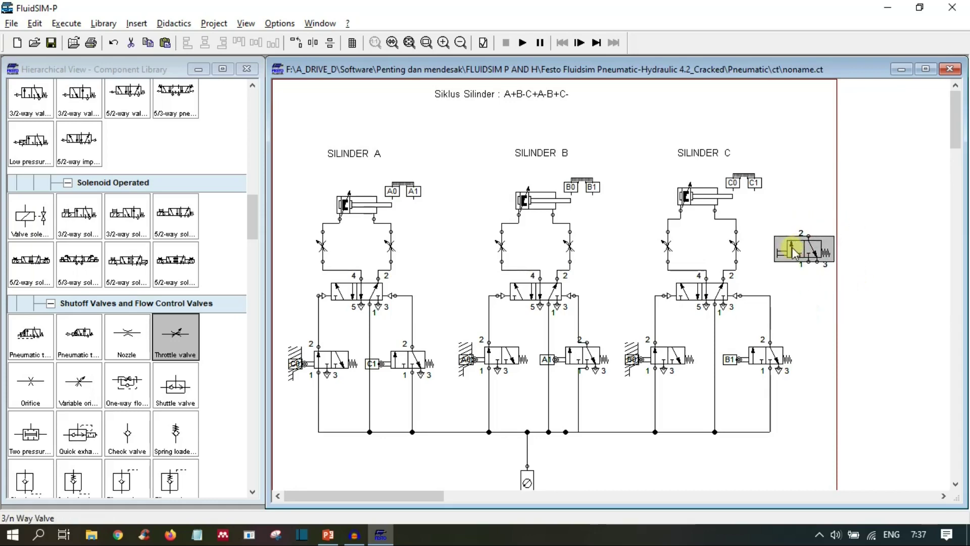
{"action": "key", "text": "alt+Tab"}
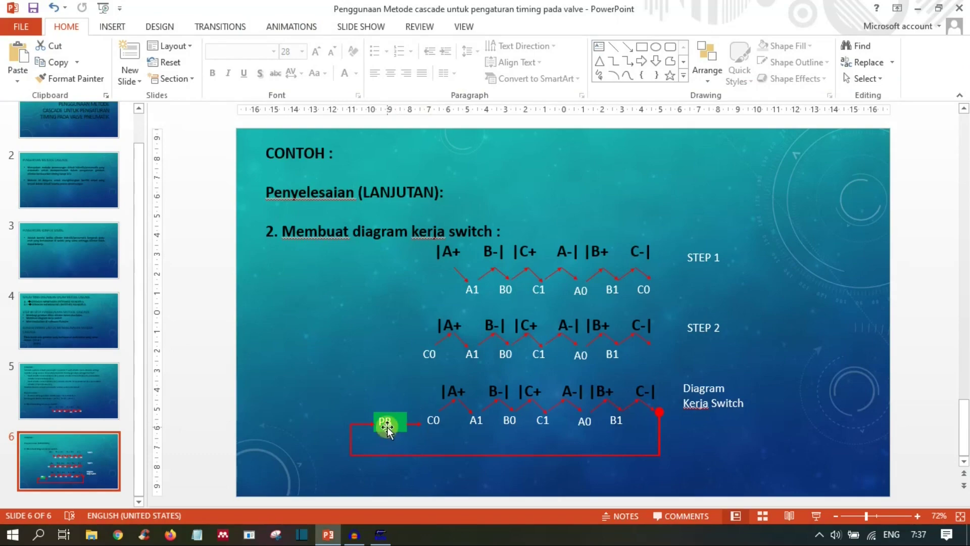
{"action": "key", "text": "alt+Tab"}
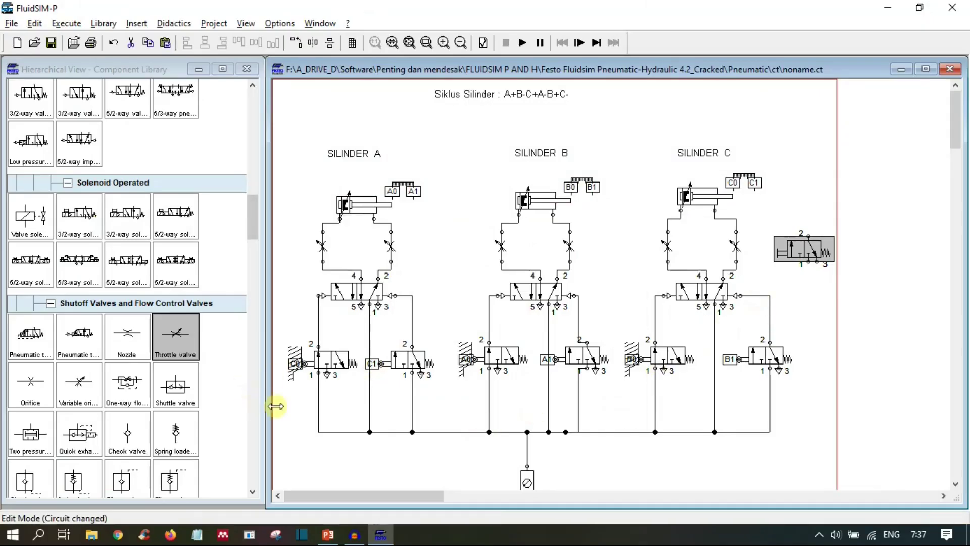
Replace the supply line below cylinder A's left roller valve with the manually operated 3/2-way valve, connecting its ports 2 and 1.
{"action": "left_click", "coordinate": [318, 400]}
{"action": "key", "text": "Delete"}
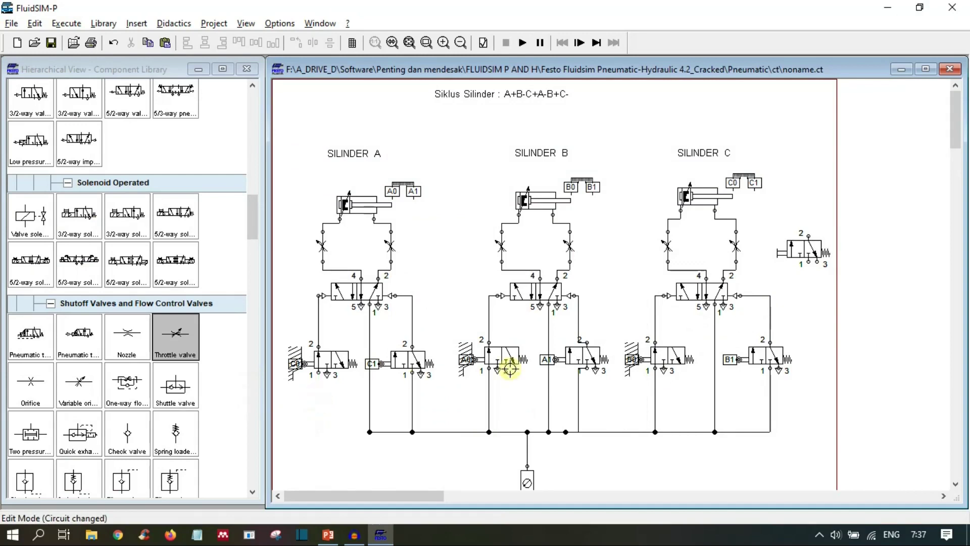
{"action": "left_click_drag", "start_coordinate": [803, 247], "coordinate": [319, 405]}
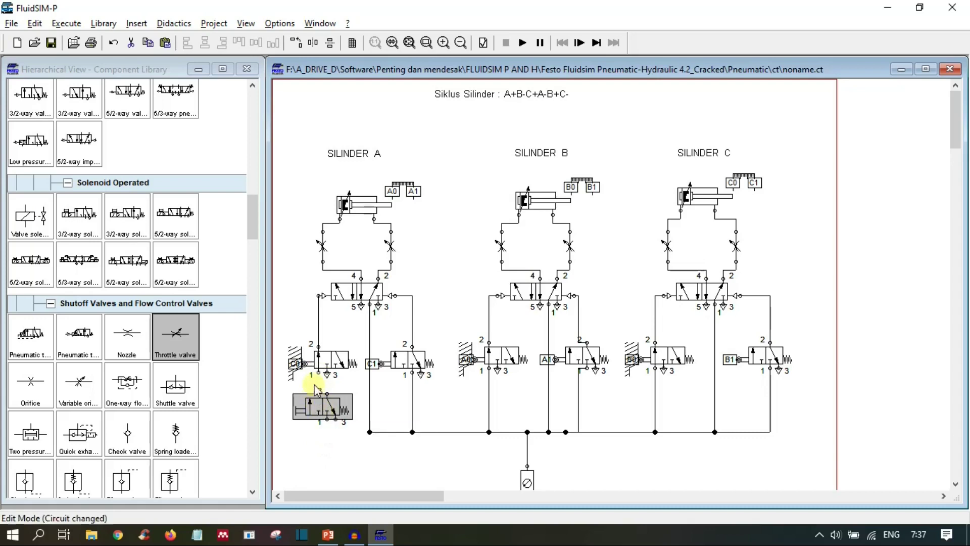
{"action": "left_click_drag", "start_coordinate": [318, 373], "coordinate": [318, 405]}
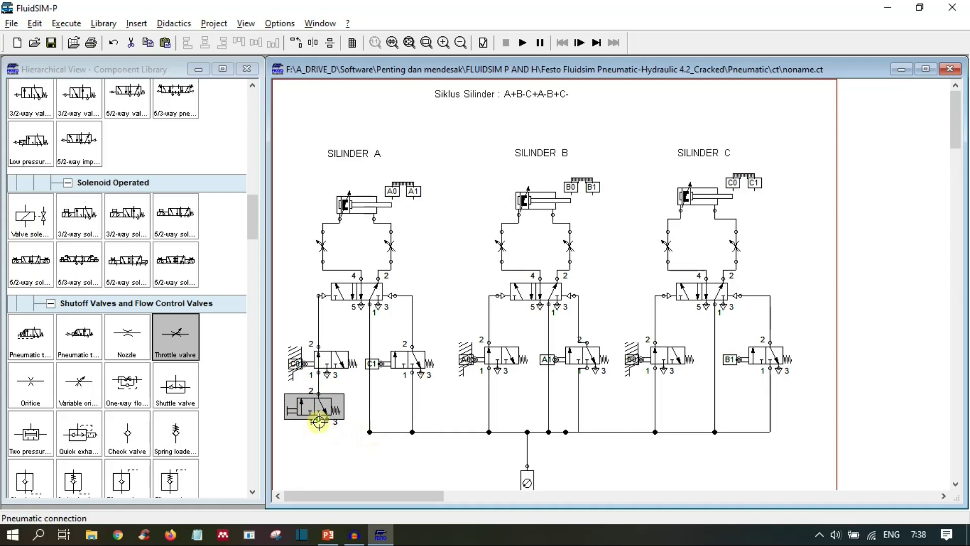
{"action": "left_click_drag", "start_coordinate": [318, 421], "coordinate": [369, 432]}
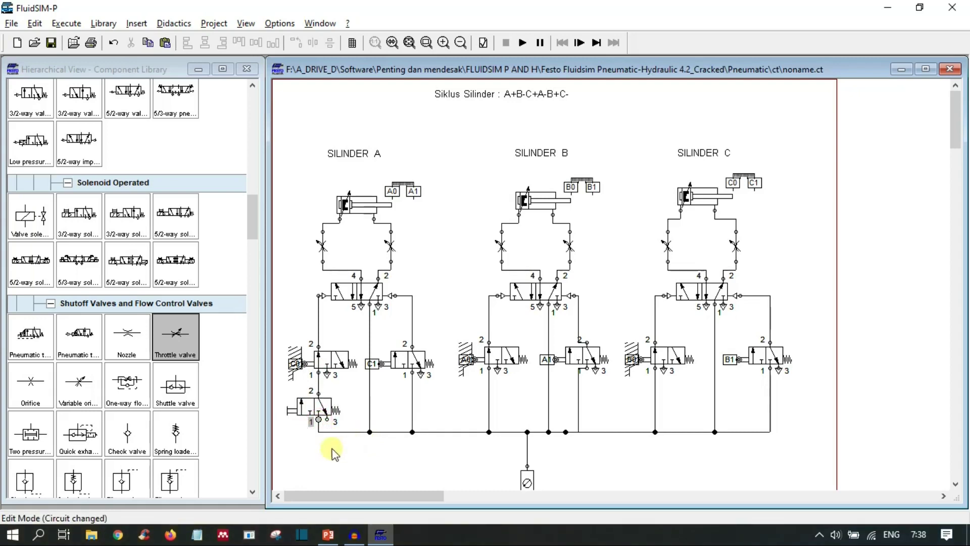
Put an exhaust terminator on port 3 of the manually operated valve below cylinder A's left roller valve.
{"action": "double_click", "coordinate": [327, 420]}
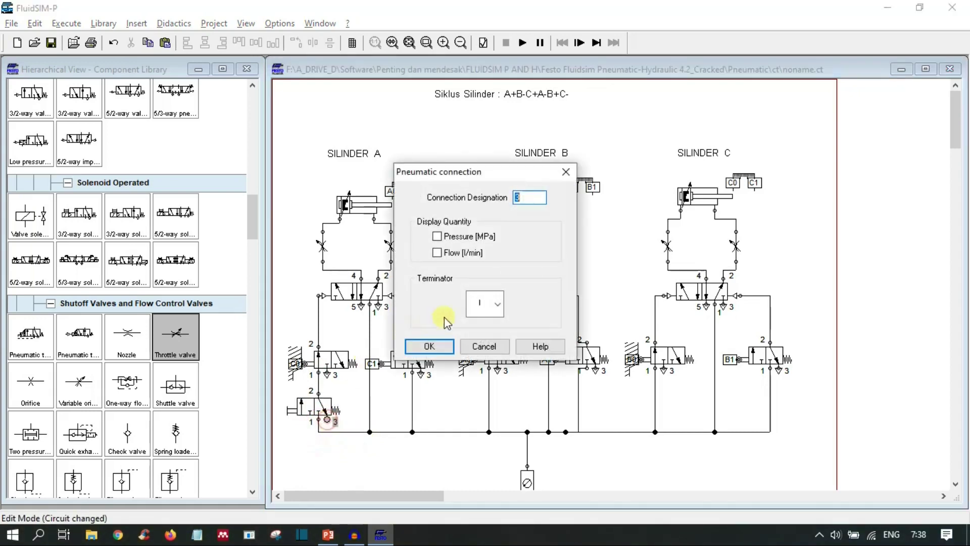
{"action": "left_click", "coordinate": [483, 304]}
{"action": "left_click", "coordinate": [481, 393]}
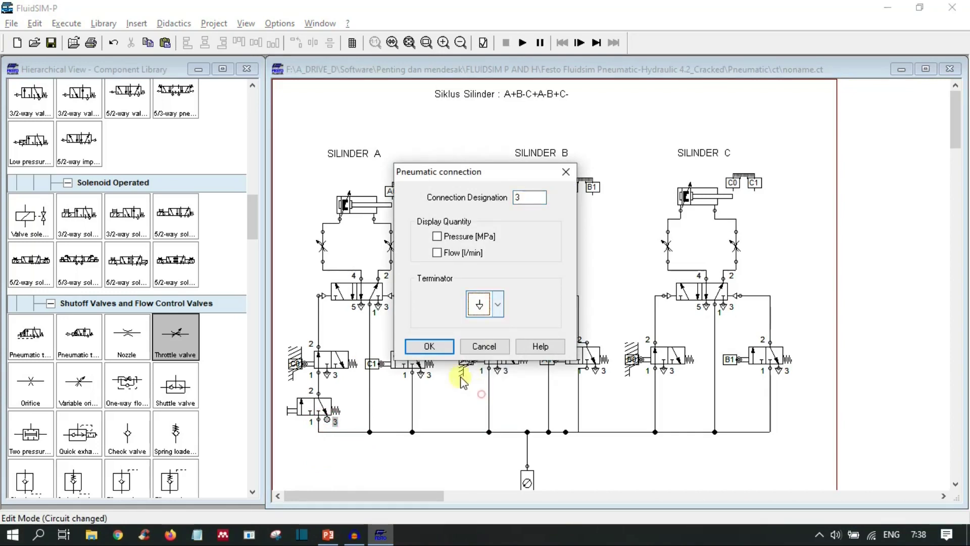
{"action": "left_click", "coordinate": [433, 347]}
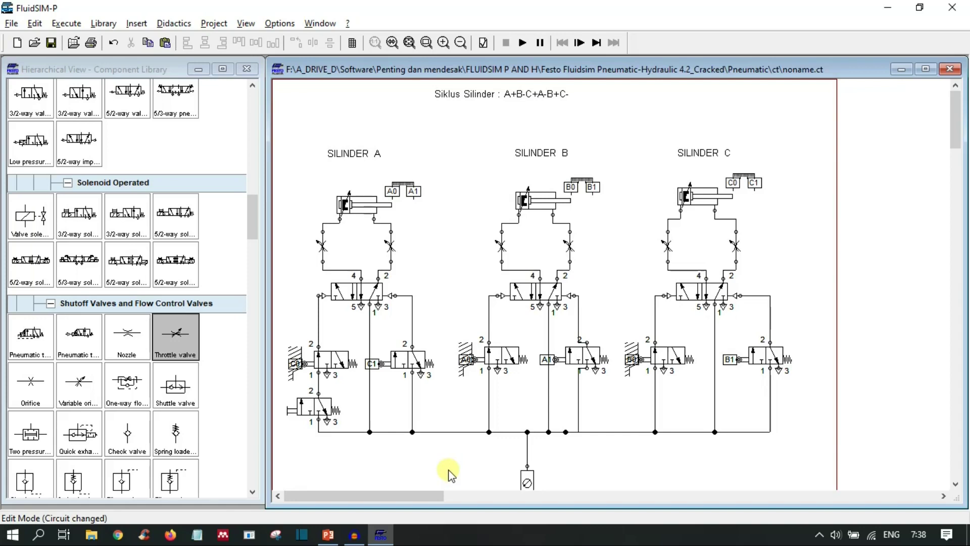
Try to start the simulation, and clear the superimposed lines by moving the supply junction directly below cylinder B's right roller valve.
{"action": "left_click", "coordinate": [523, 42]}
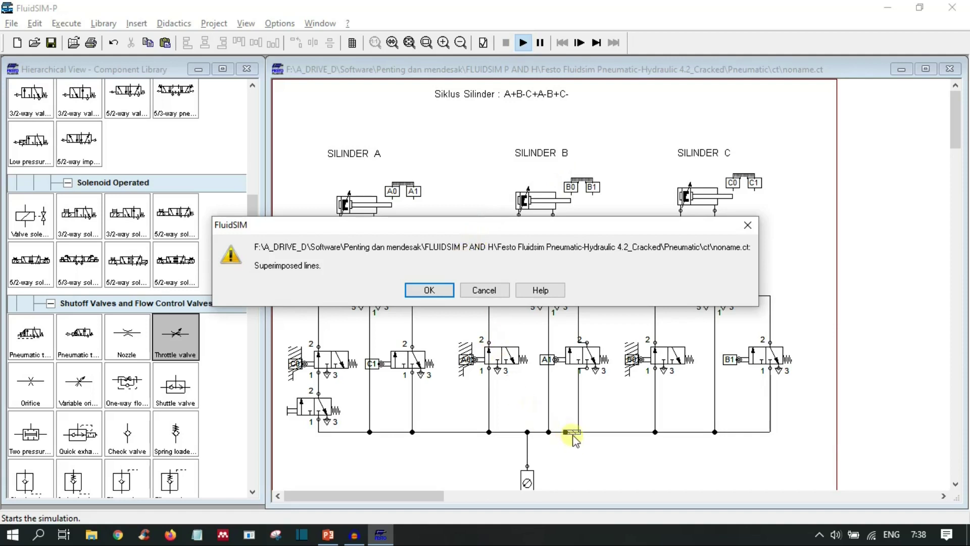
{"action": "left_click", "coordinate": [483, 290]}
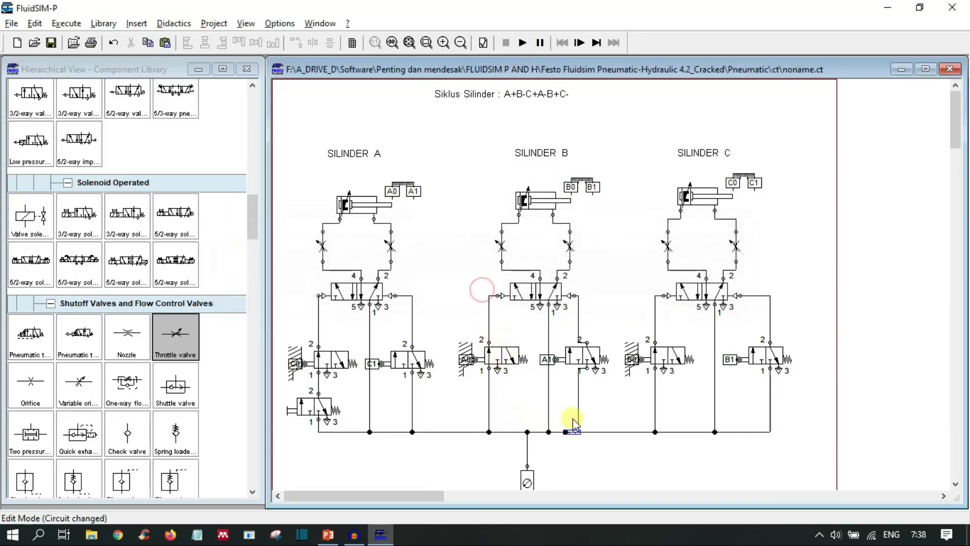
{"action": "scroll", "coordinate": [586, 450], "scroll_direction": "down", "scroll_amount": 3}
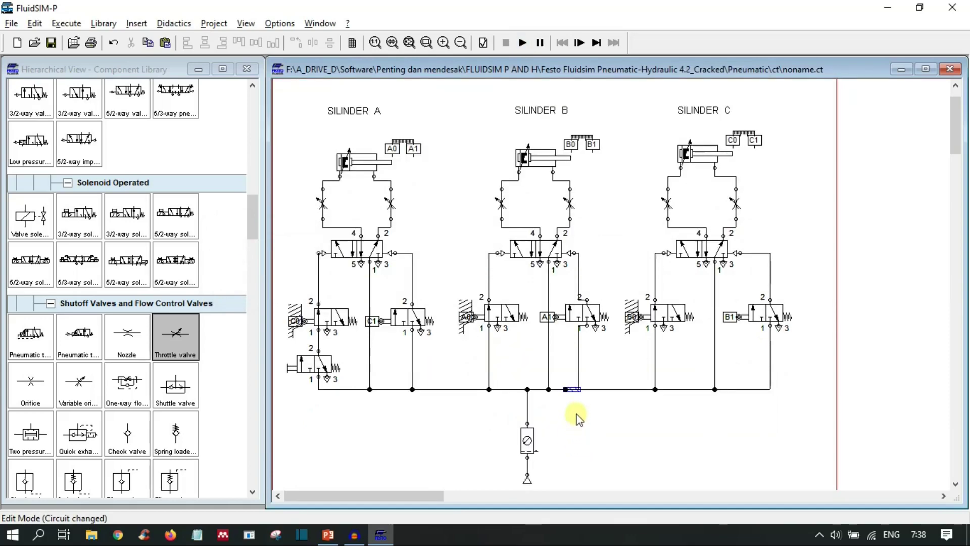
{"action": "scroll", "coordinate": [576, 419], "scroll_direction": "up", "scroll_amount": 2}
{"action": "scroll", "coordinate": [579, 410], "scroll_direction": "down", "scroll_amount": 3}
{"action": "left_click", "coordinate": [708, 374]}
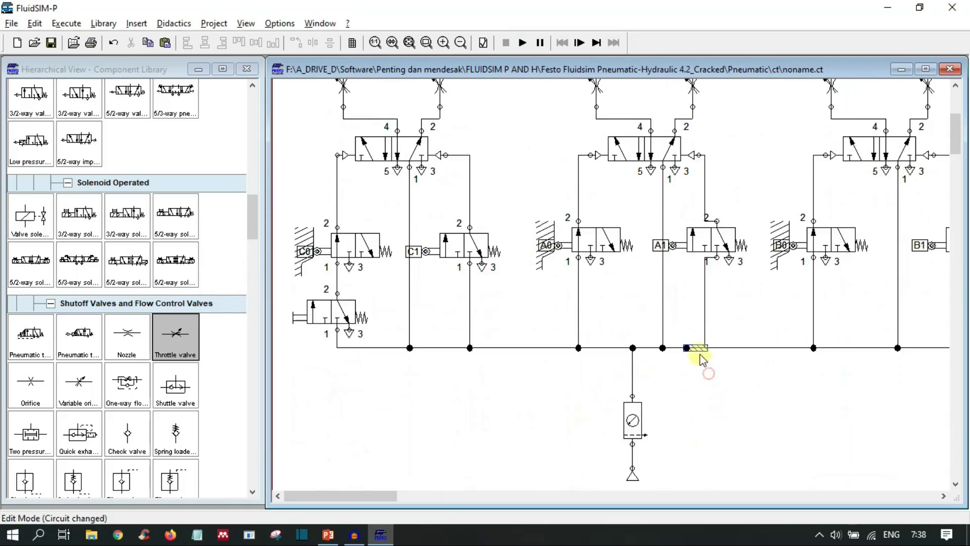
{"action": "left_click", "coordinate": [708, 373]}
{"action": "left_click", "coordinate": [735, 358]}
{"action": "left_click_drag", "start_coordinate": [700, 348], "coordinate": [697, 348]}
{"action": "left_click", "coordinate": [707, 382]}
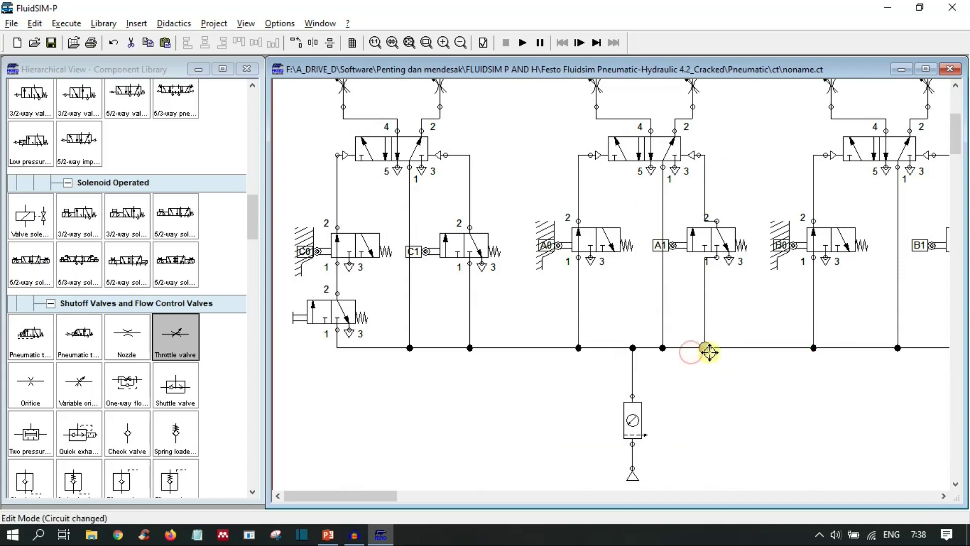
{"action": "left_click", "coordinate": [731, 418]}
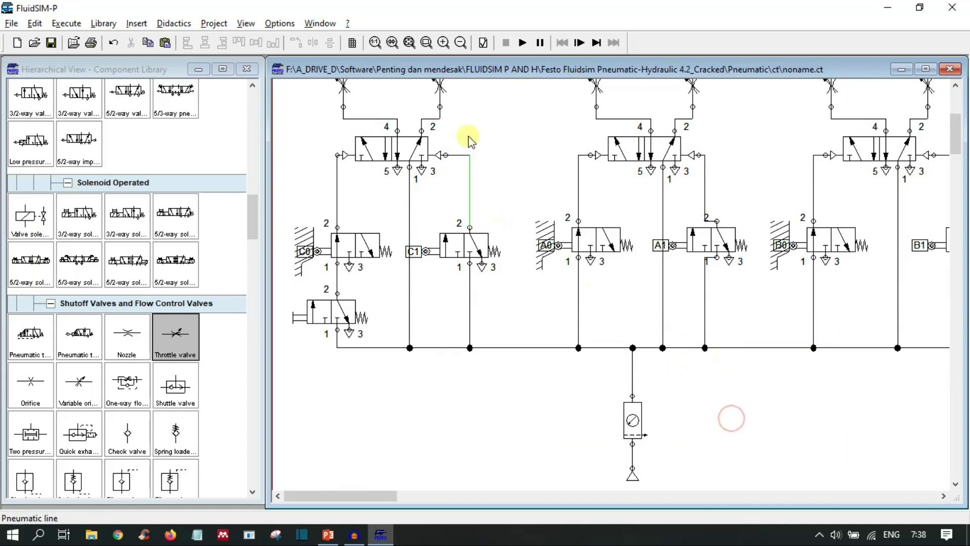
Start the simulation and actuate the manually operated valve to run the A+B-C+A-B+C- cycle.
{"action": "left_click", "coordinate": [522, 42]}
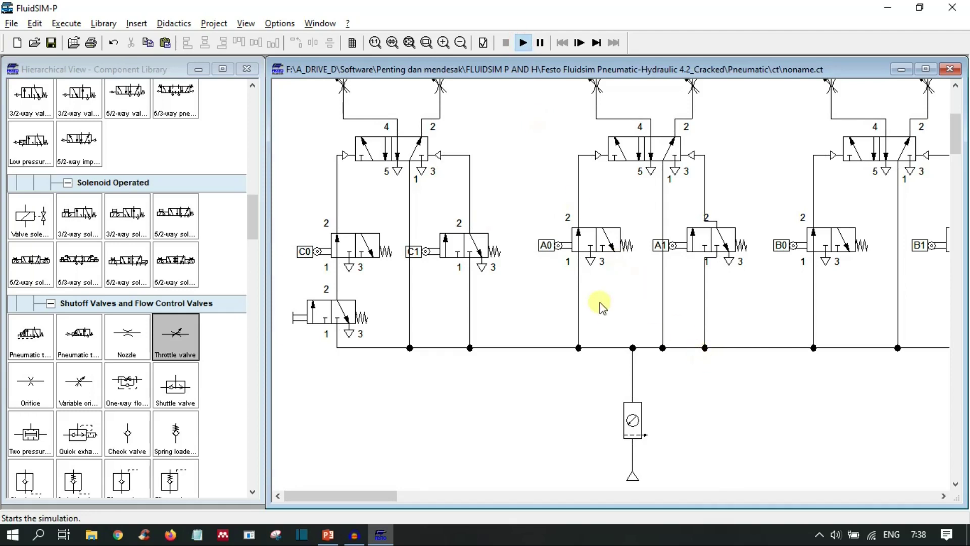
{"action": "scroll", "coordinate": [646, 329], "scroll_direction": "up", "scroll_amount": 3}
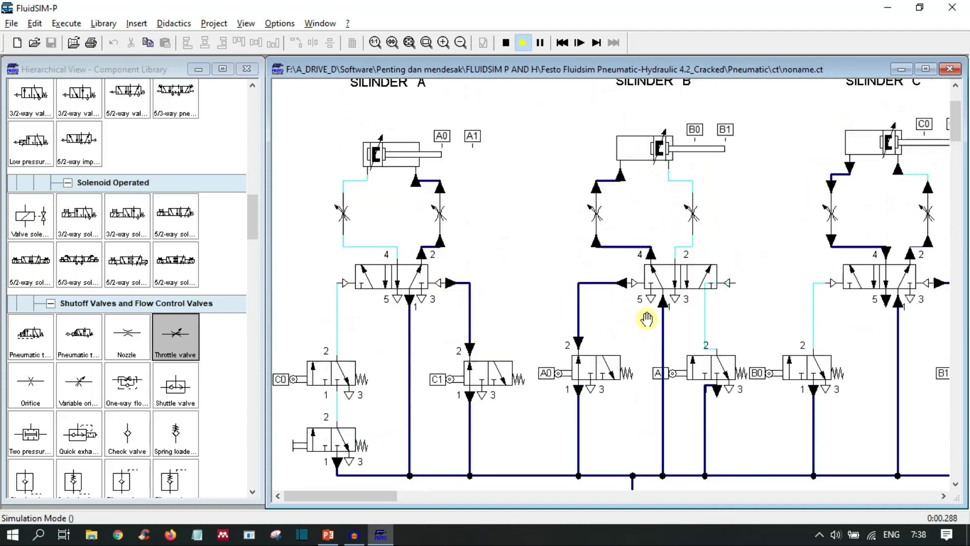
{"action": "scroll", "coordinate": [646, 319], "scroll_direction": "down", "scroll_amount": 3}
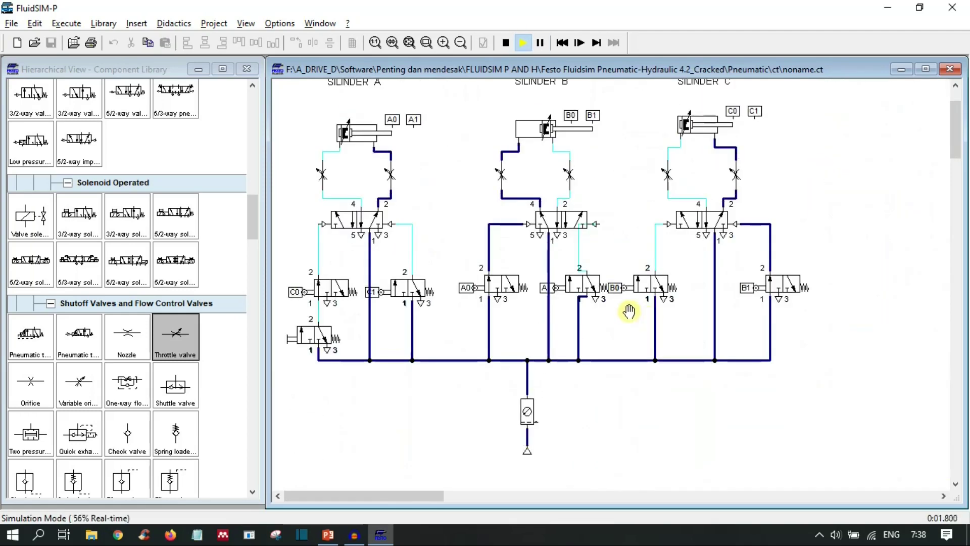
{"action": "scroll", "coordinate": [626, 305], "scroll_direction": "up", "scroll_amount": 1}
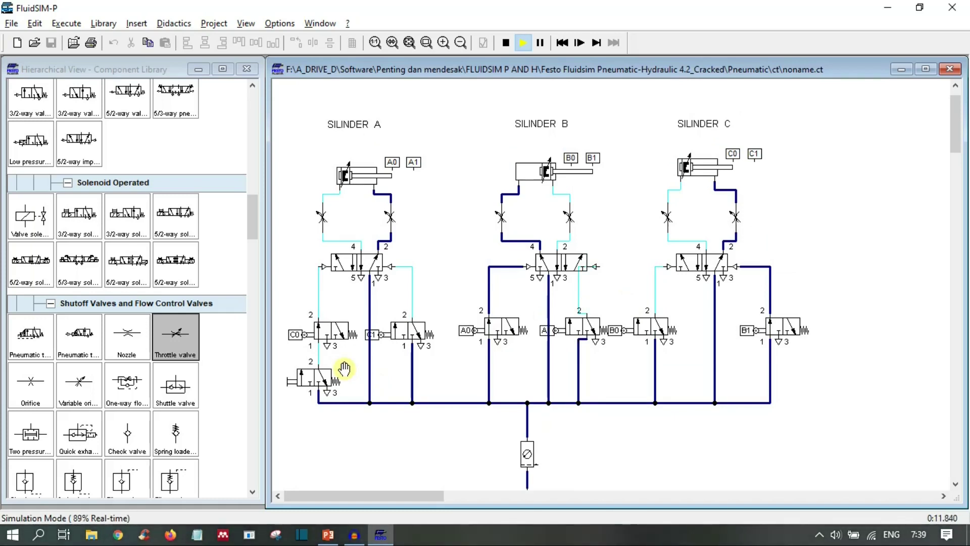
{"action": "scroll", "coordinate": [351, 351], "scroll_direction": "up", "scroll_amount": 1}
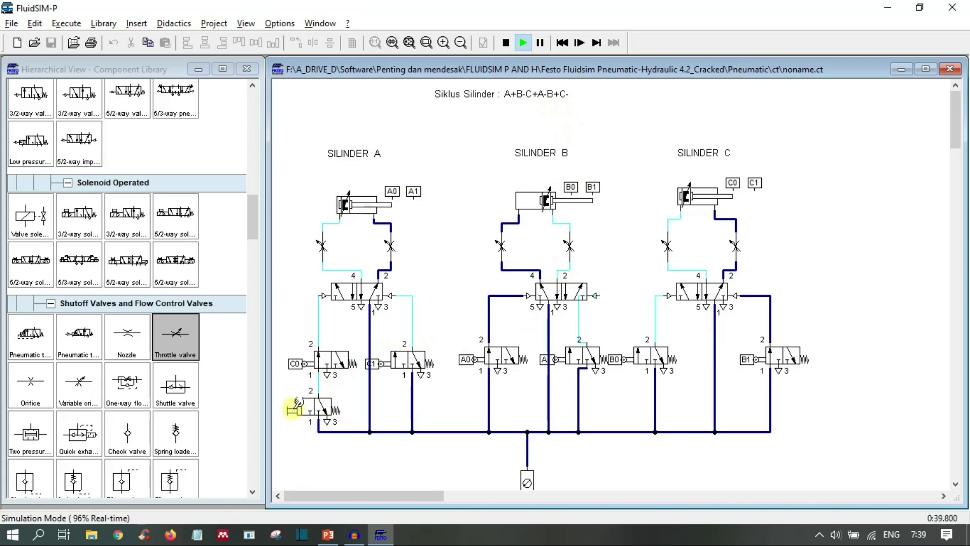
{"action": "left_click", "coordinate": [298, 403]}
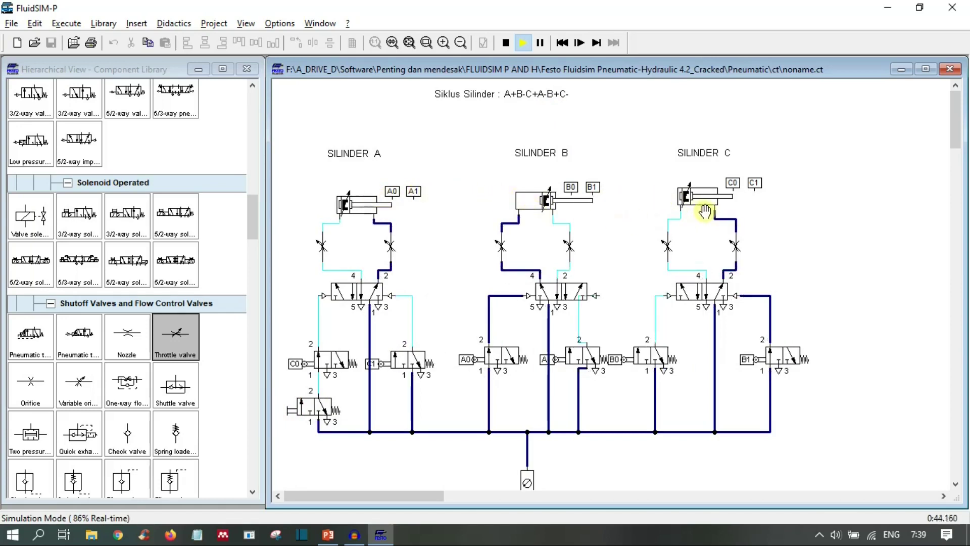
Set the simulation speed to a slow-motion factor of 1:5.
{"action": "left_click", "coordinate": [256, 24]}
{"action": "mouse_move", "coordinate": [276, 23]}
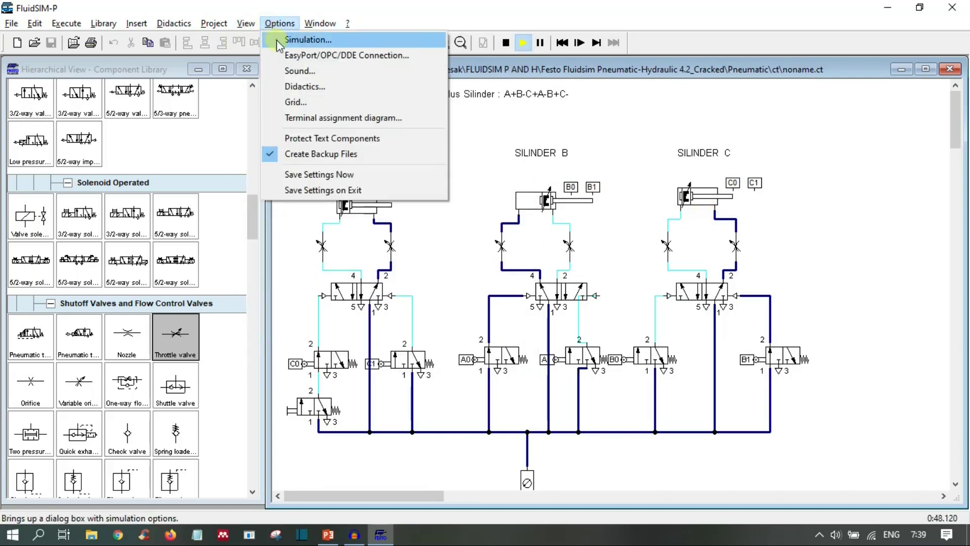
{"action": "left_click", "coordinate": [277, 40]}
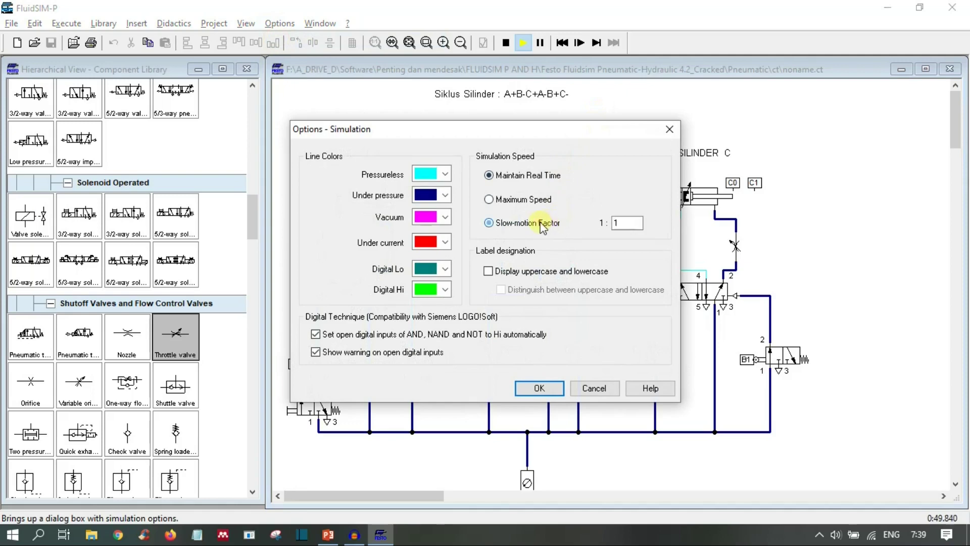
{"action": "left_click", "coordinate": [542, 223]}
{"action": "key", "text": "BackSpace"}
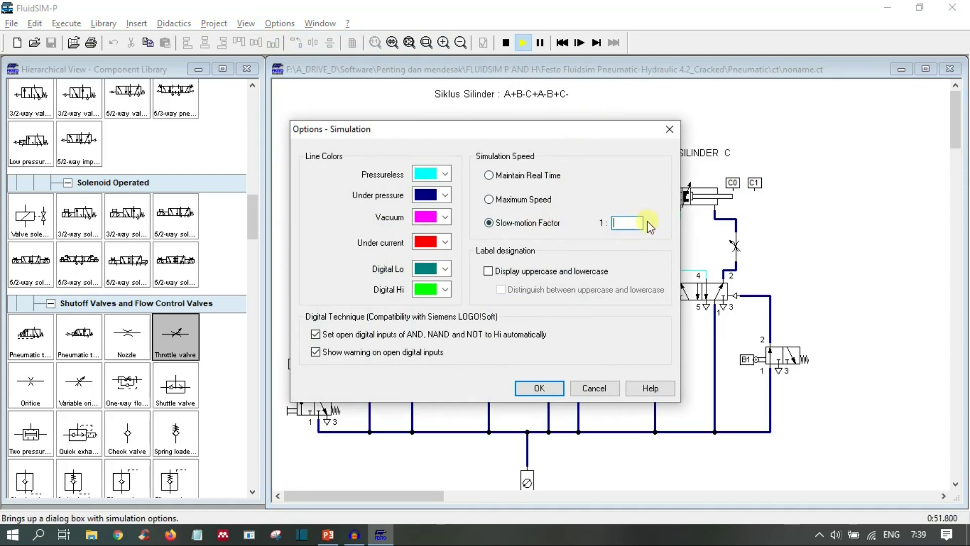
{"action": "type", "text": "5"}
{"action": "left_click", "coordinate": [544, 385]}
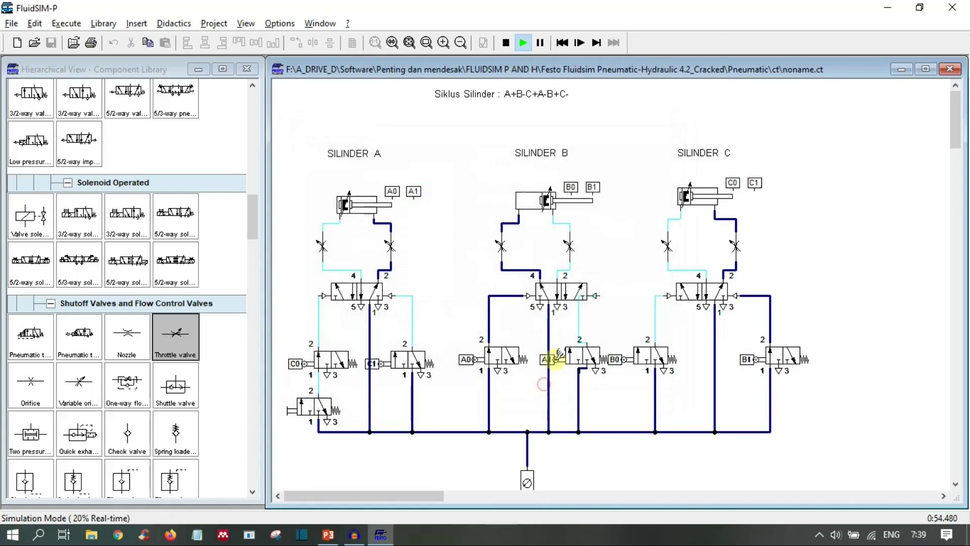
Recheck the slow-motion factor in the simulation options and actuate the manually operated valve to run the cycle in slow motion.
{"action": "left_click", "coordinate": [279, 23]}
{"action": "left_click", "coordinate": [298, 40]}
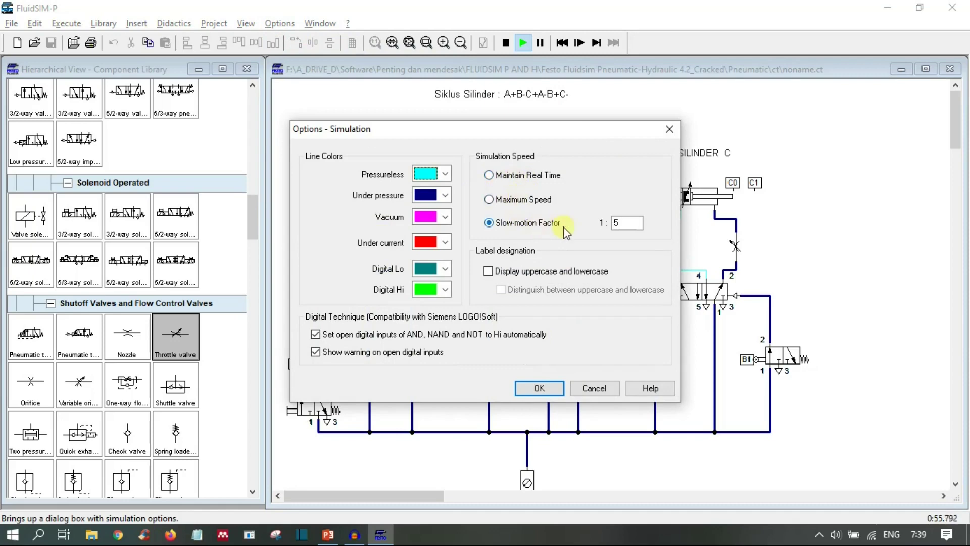
{"action": "left_click", "coordinate": [537, 388]}
{"action": "left_click", "coordinate": [770, 183]}
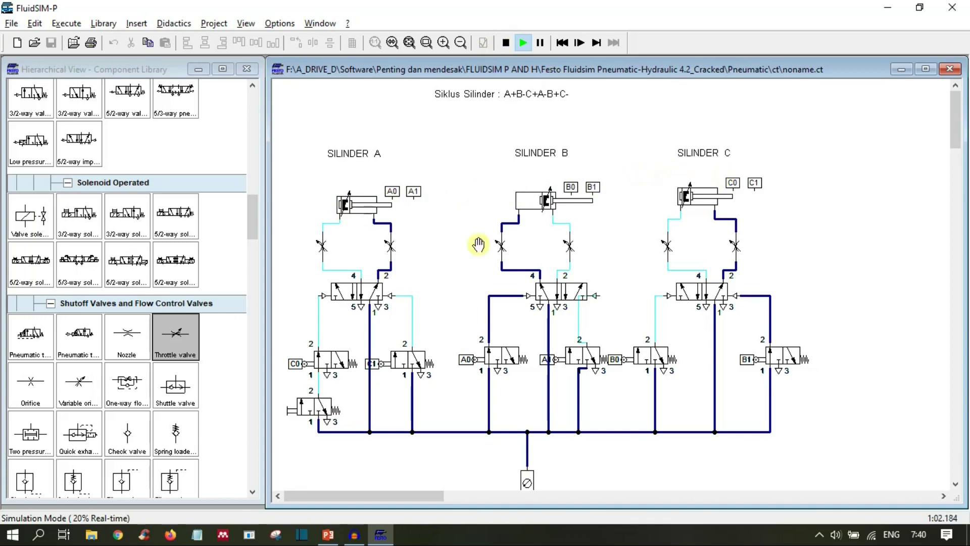
{"action": "left_click", "coordinate": [316, 404]}
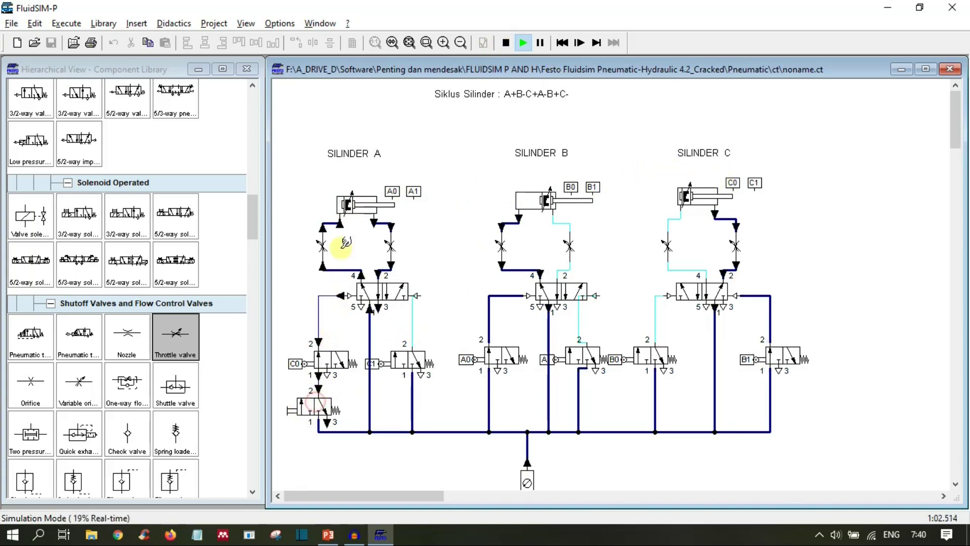